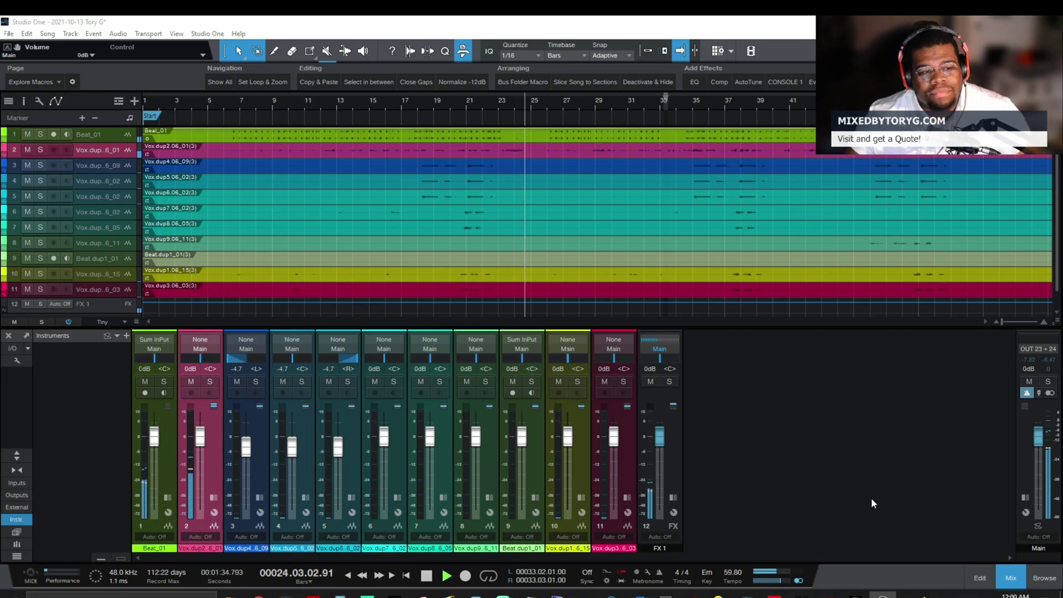
Stop playback and check the insert racks of the vocal and beat channels in the mixer.
key(space)
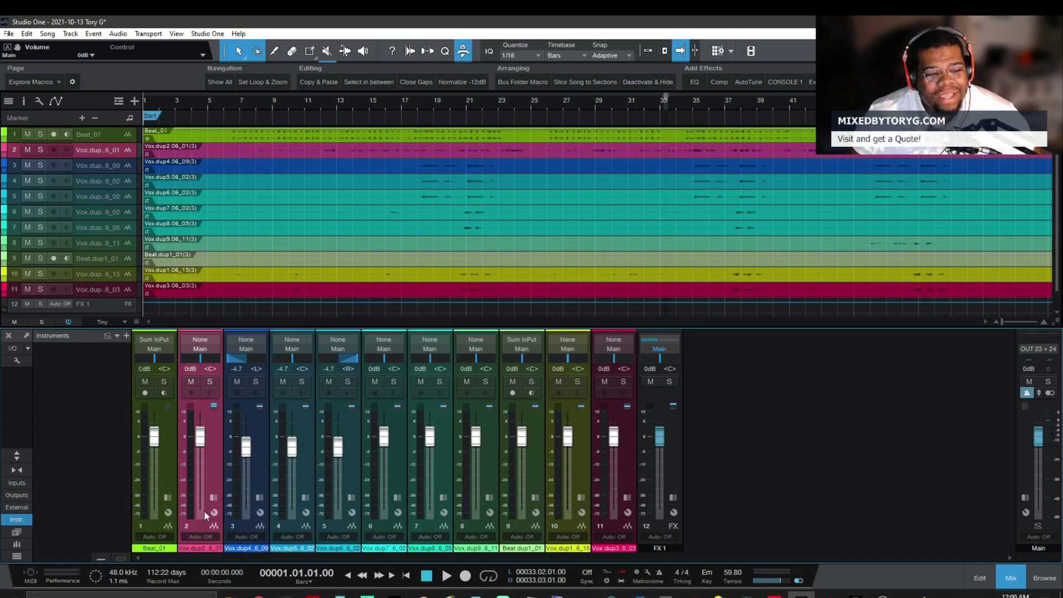
click(213, 498)
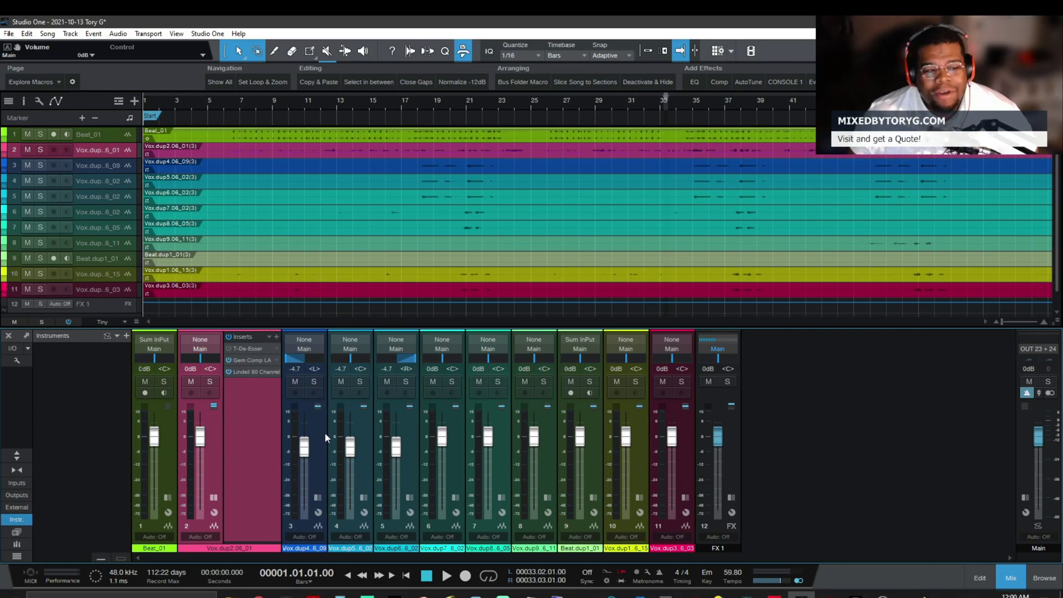
click(319, 498)
click(420, 499)
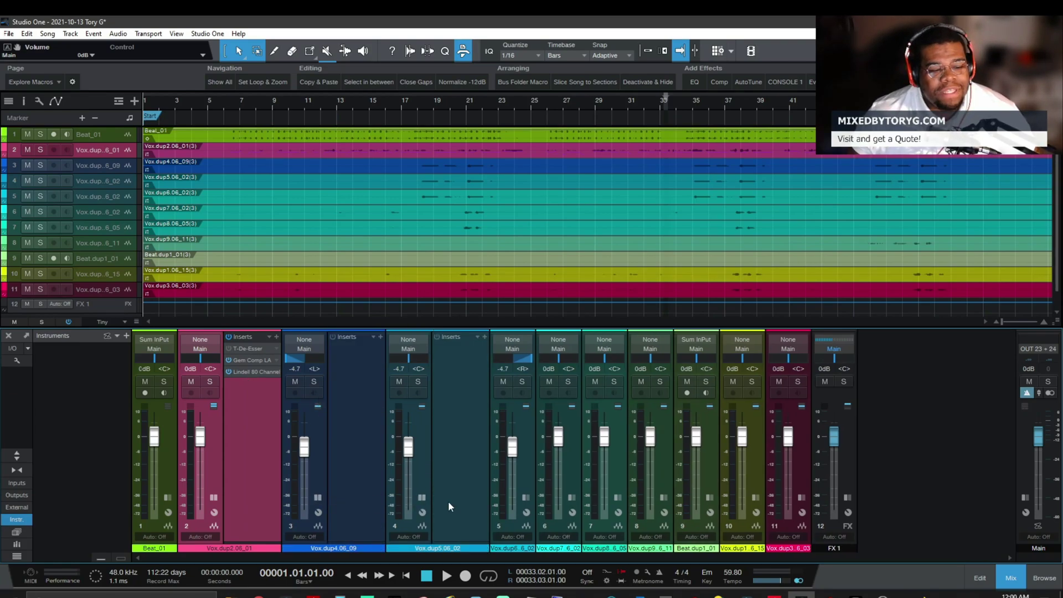
click(534, 499)
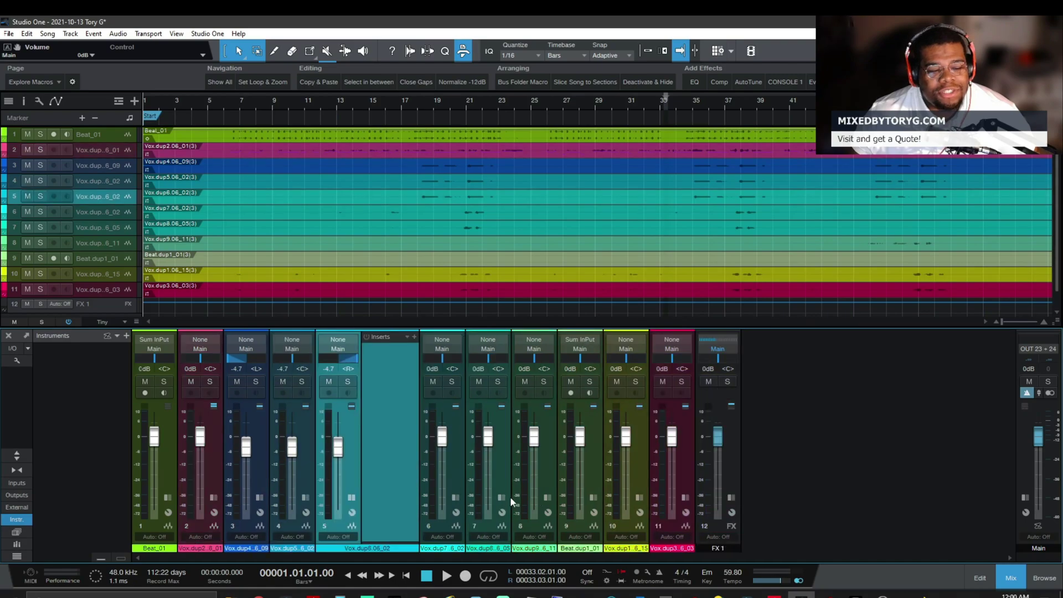
click(505, 490)
click(553, 484)
click(598, 482)
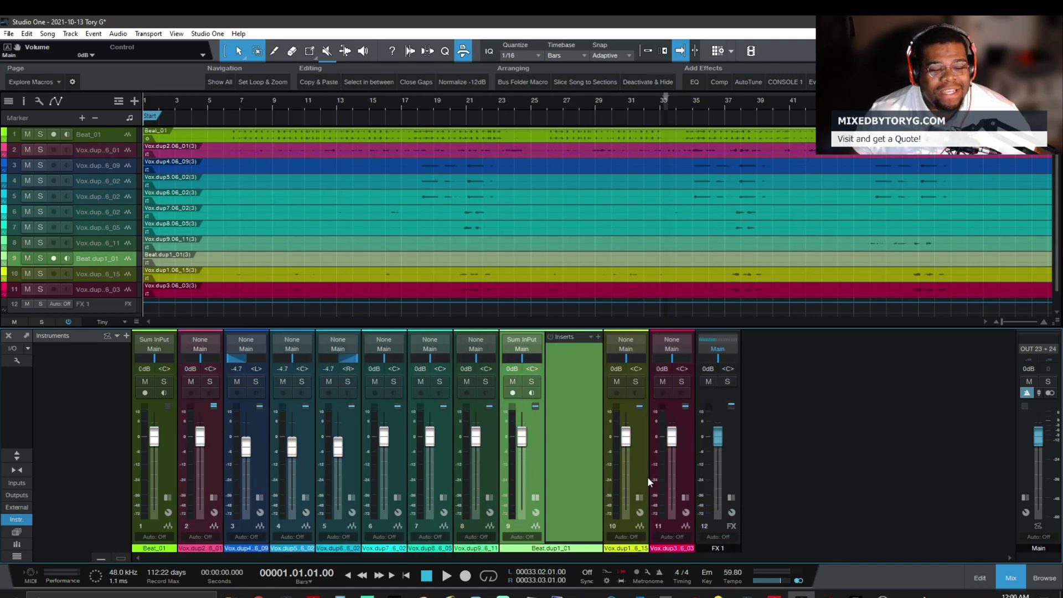
click(647, 478)
Show the inserts of the Vox.dup2.06_01 channel and open its T-De-Esser plug-in.
click(216, 471)
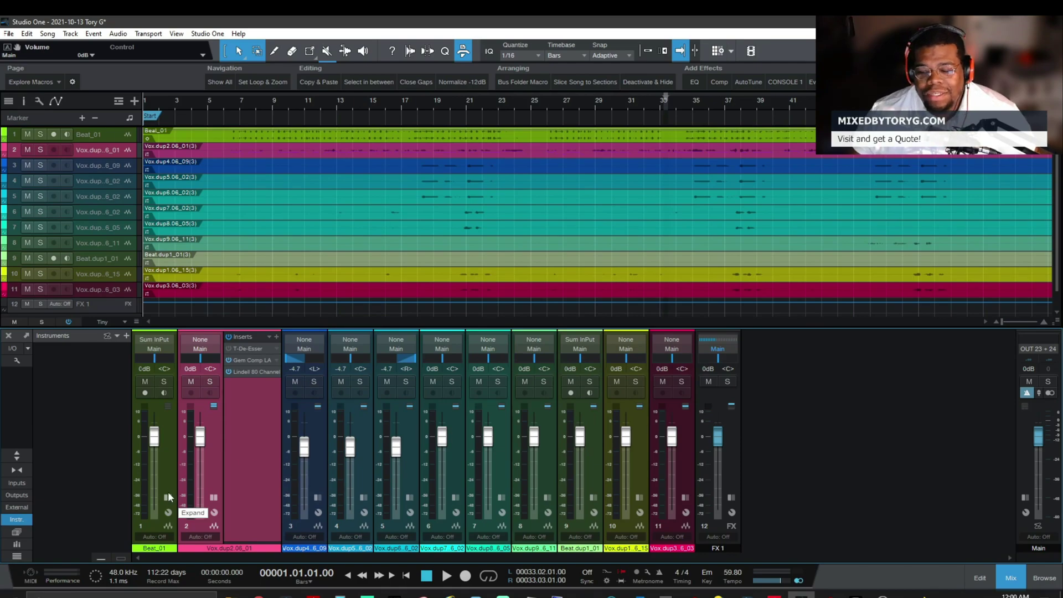
click(258, 351)
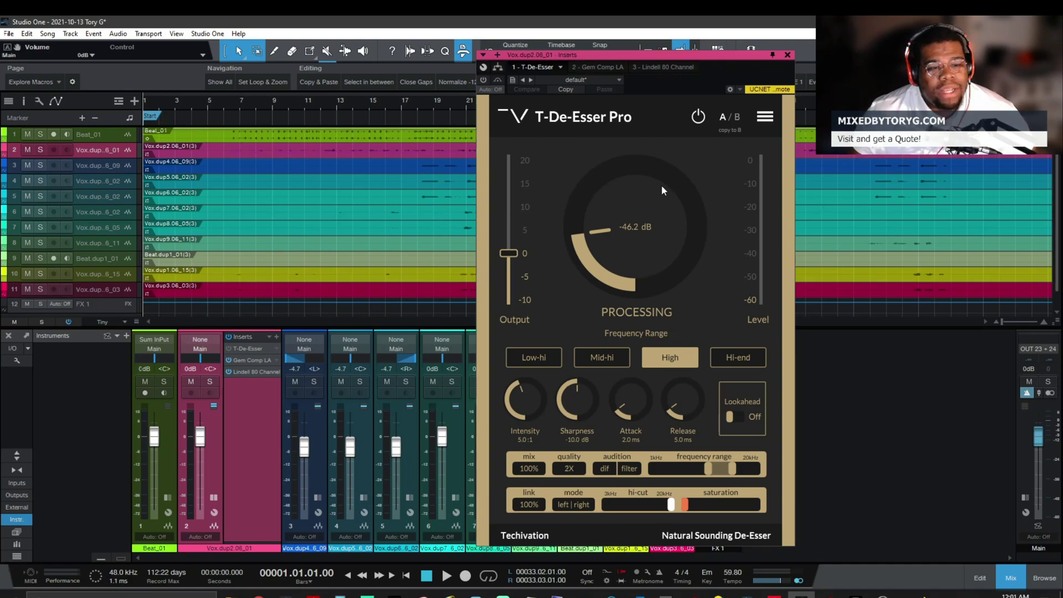
Compare the A and B settings slots of the de-esser, finishing on slot A.
click(725, 123)
click(726, 123)
click(725, 124)
click(725, 123)
click(729, 124)
click(730, 123)
click(731, 123)
click(731, 123)
click(731, 123)
click(729, 123)
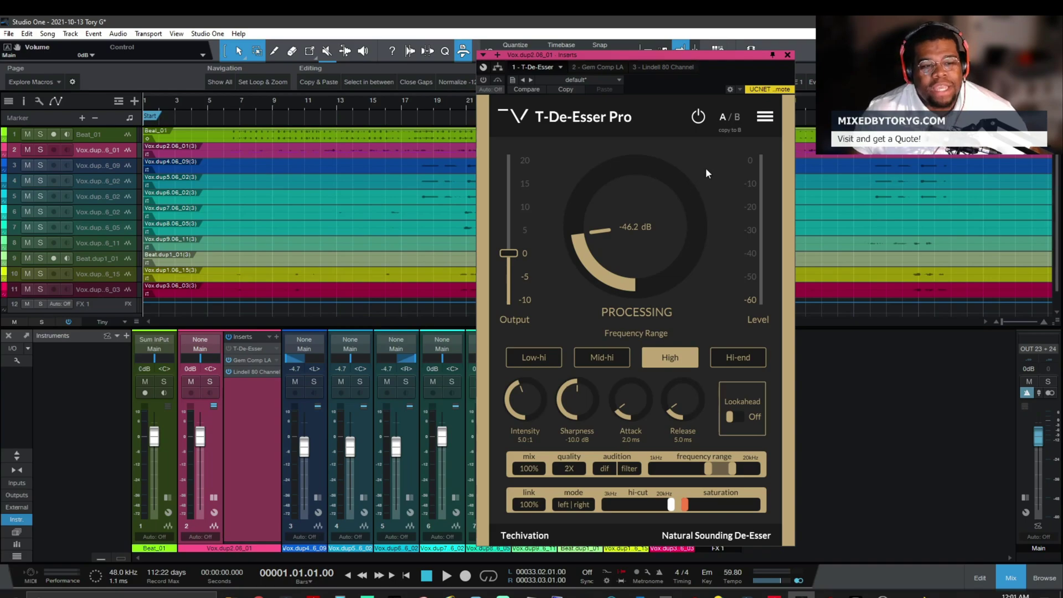
click(737, 118)
click(738, 119)
click(737, 118)
click(737, 118)
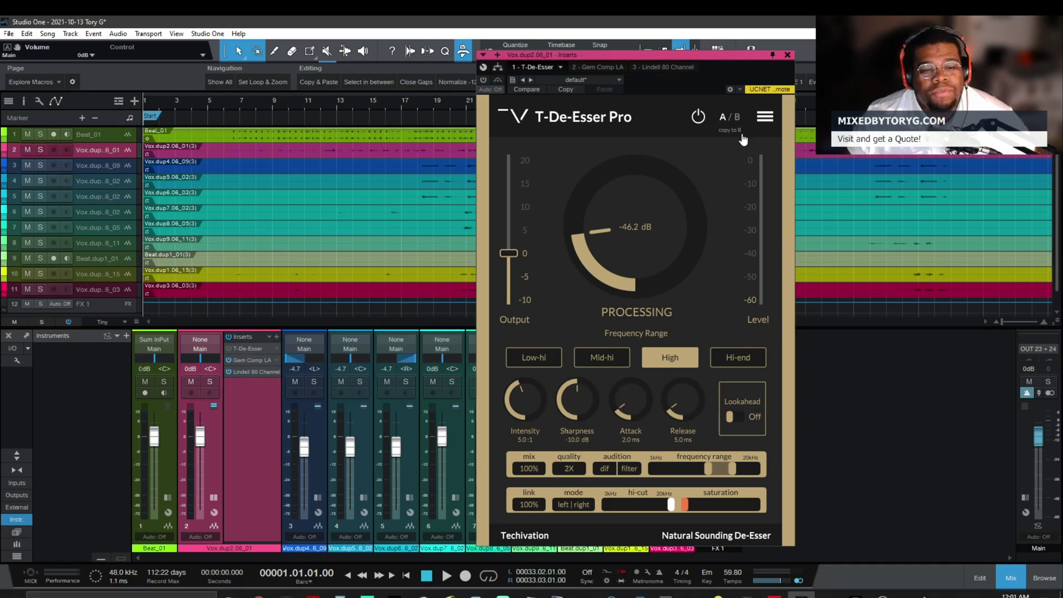
click(739, 117)
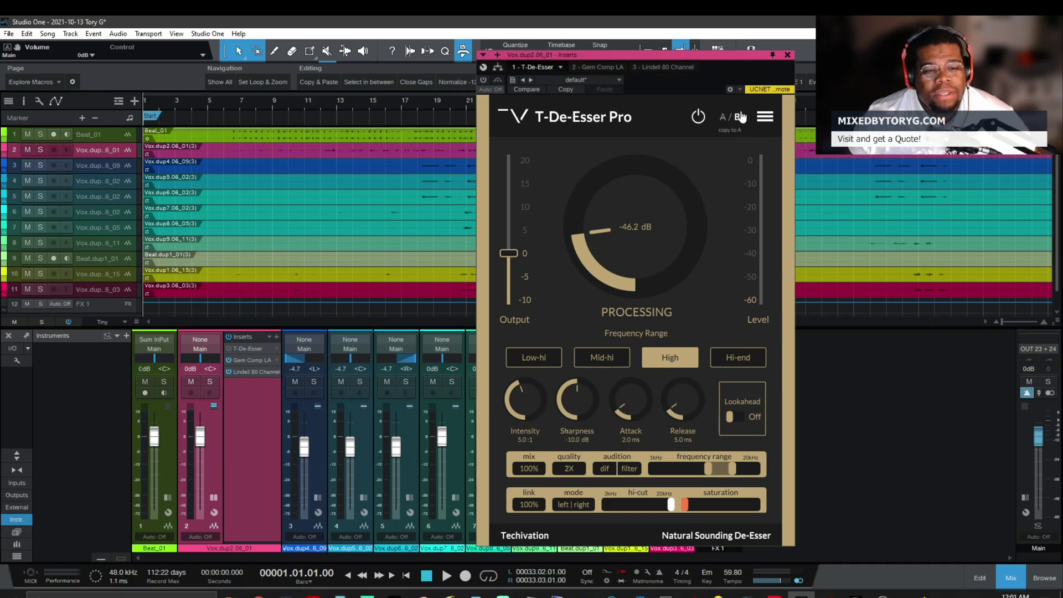
click(721, 118)
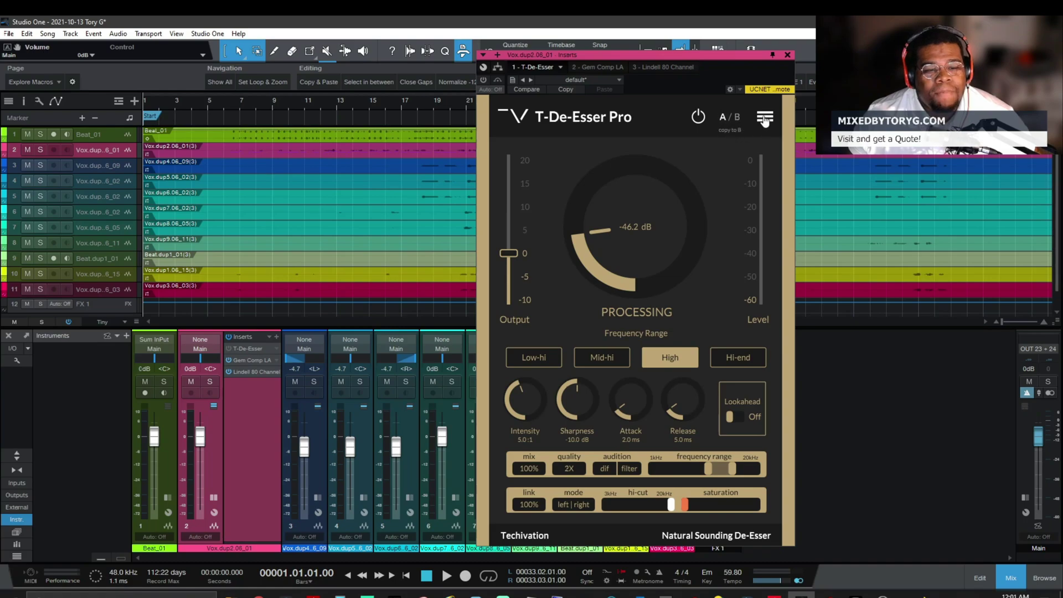
Set the de-esser's GUI scale to 125% and reposition its window nearer the middle of the screen.
click(765, 118)
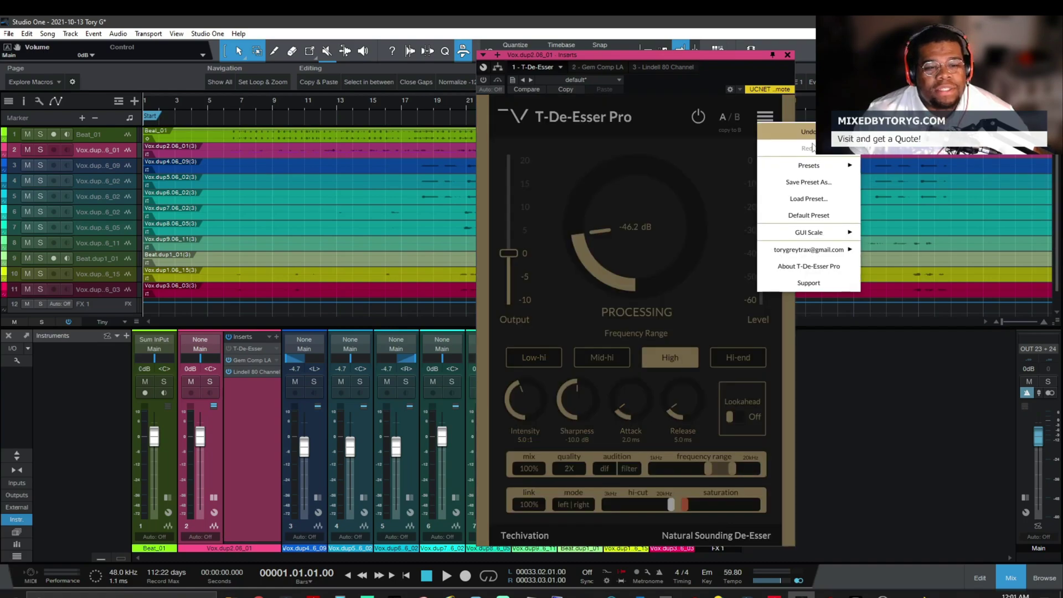
mouse_move(809, 167)
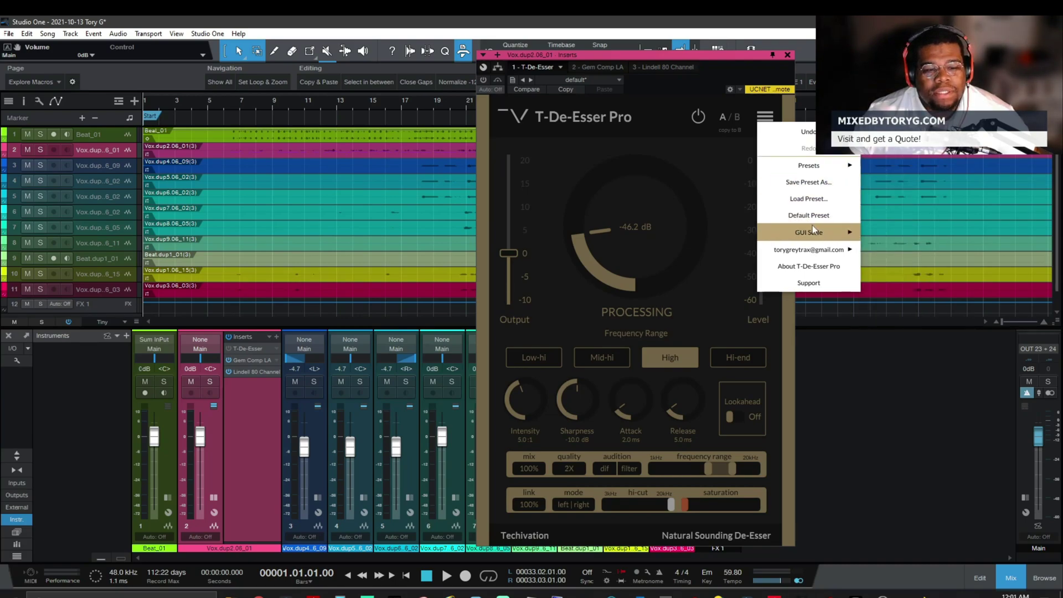
mouse_move(840, 232)
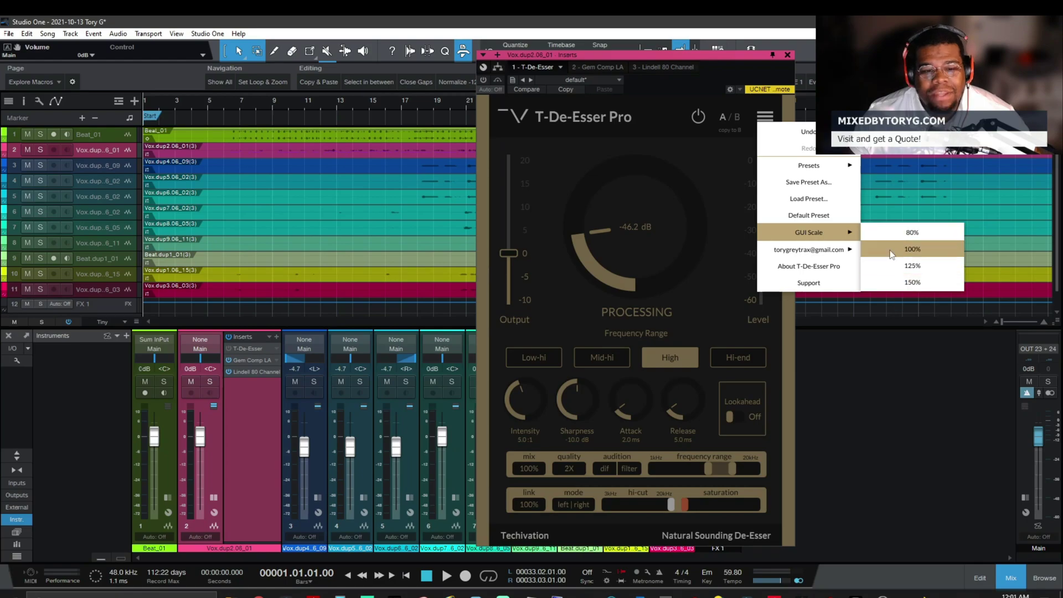
click(893, 266)
drag(654, 54, 580, 56)
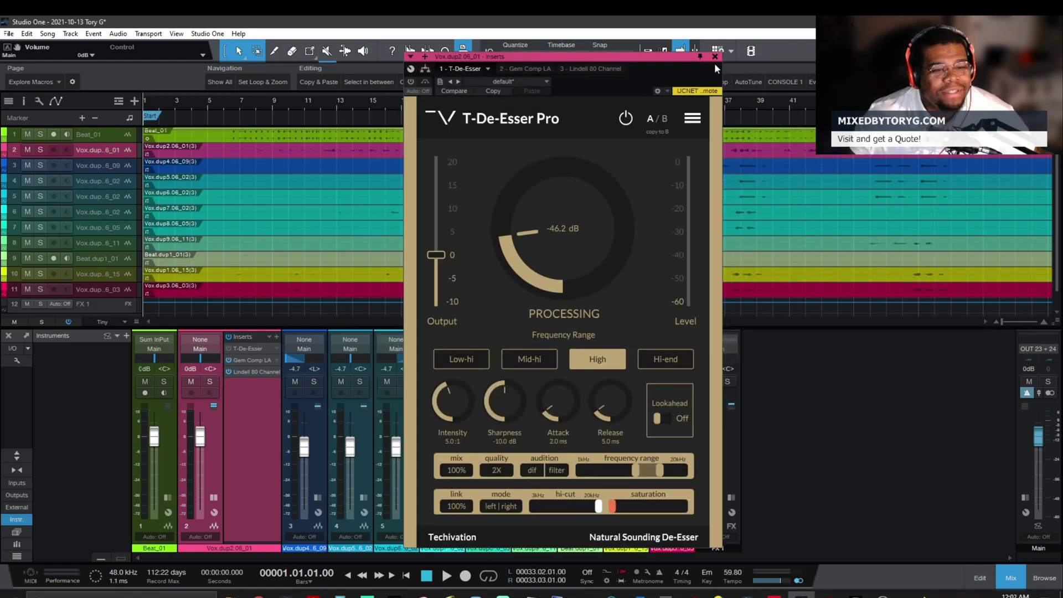
drag(682, 55, 696, 41)
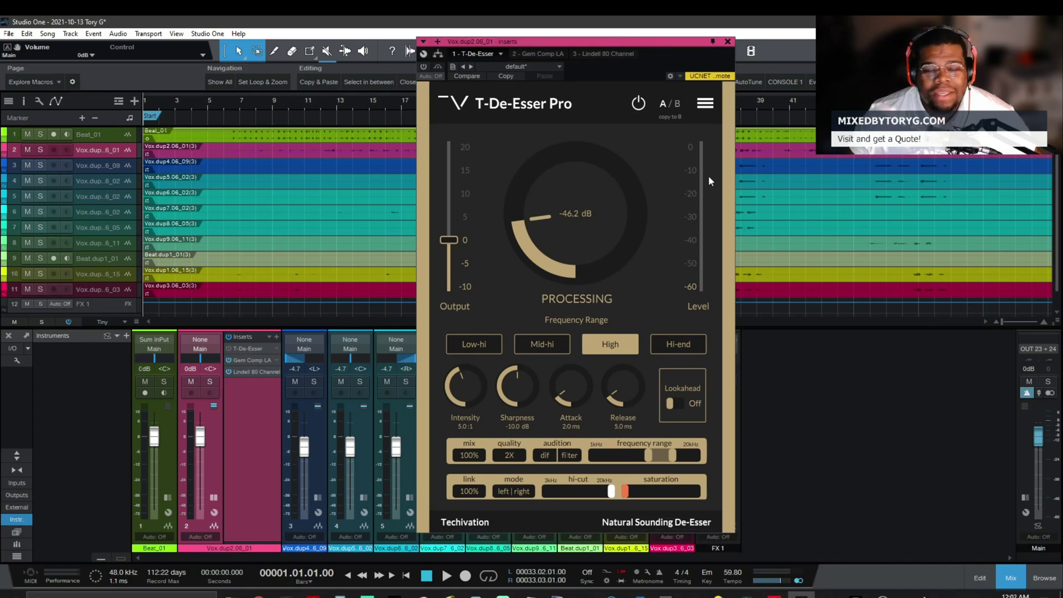
Look over the de-esser's menu, including its account options, and close it.
click(709, 107)
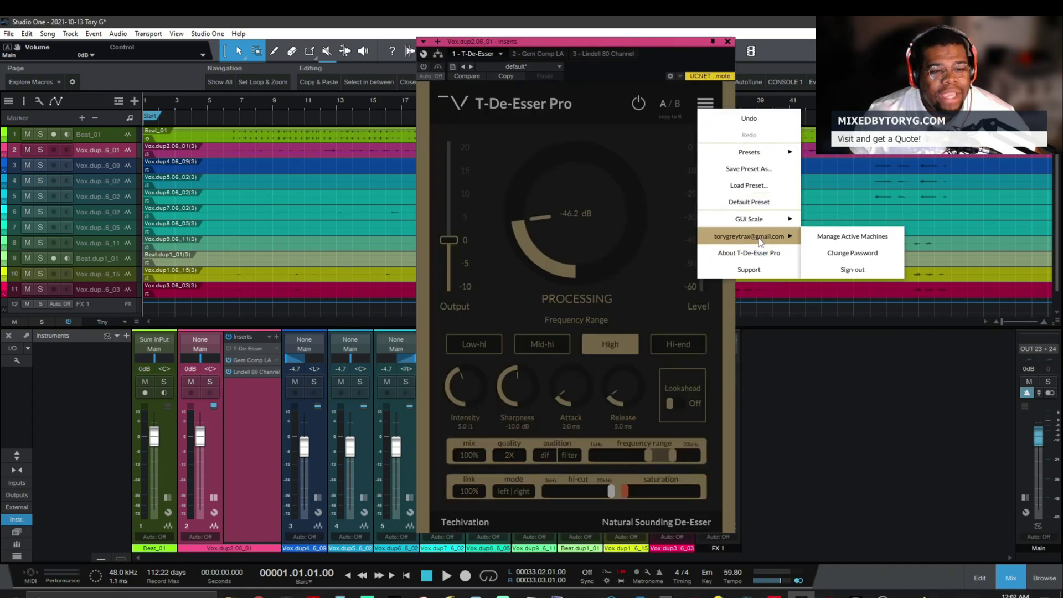
click(706, 106)
click(708, 106)
click(707, 106)
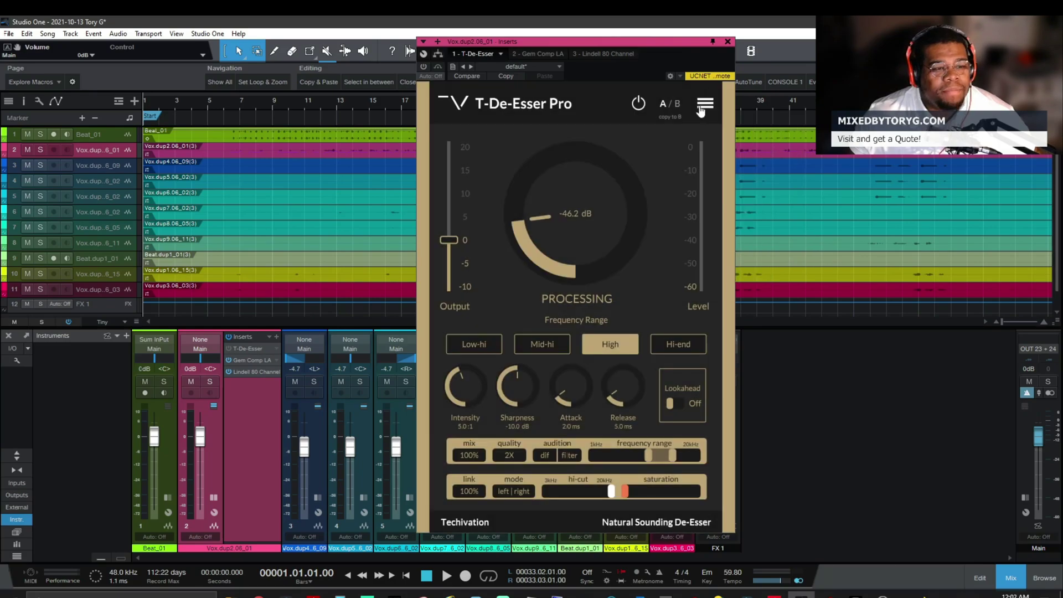
Set the de-esser's main Processing amount to -47.2 dB.
mouse_move(444, 229)
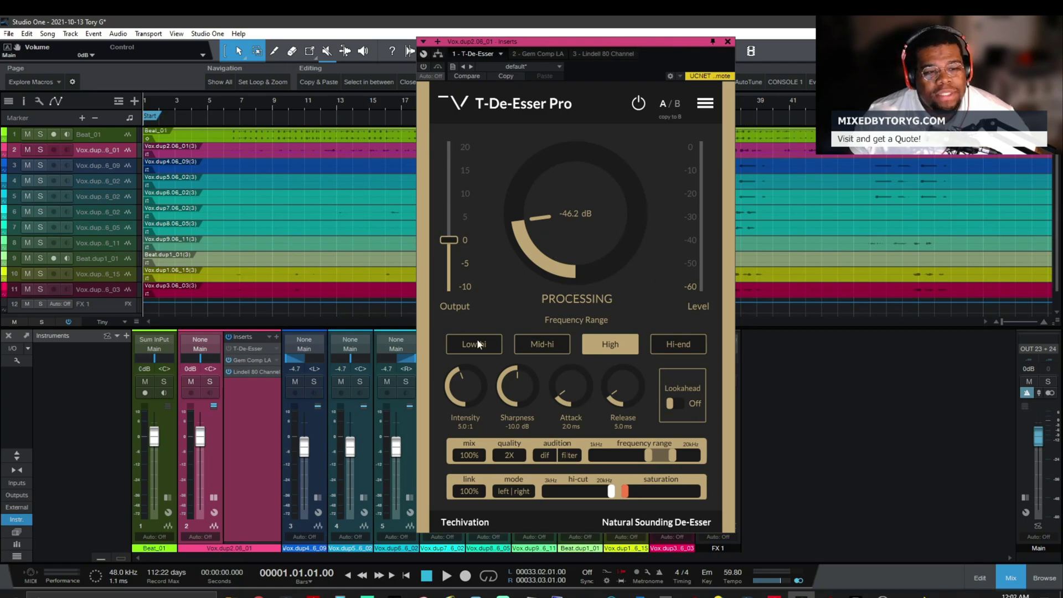
mouse_move(537, 253)
mouse_down()
mouse_move(541, 182)
mouse_move(521, 252)
mouse_up()
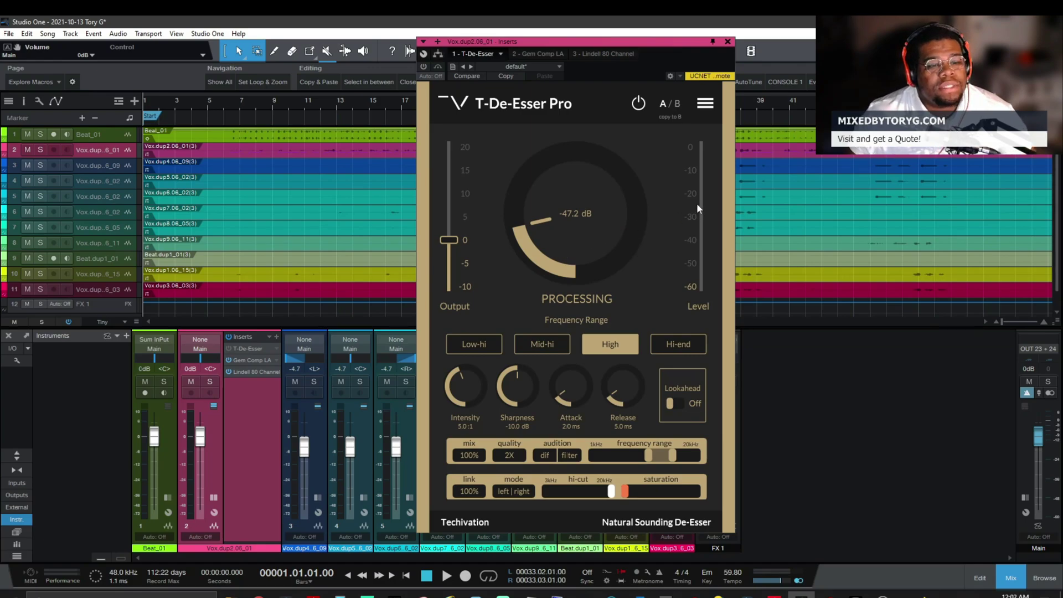
Try the Low-hi, Mid-hi, High and Hi-end frequency range presets up and back down to Low-hi.
click(481, 351)
click(540, 341)
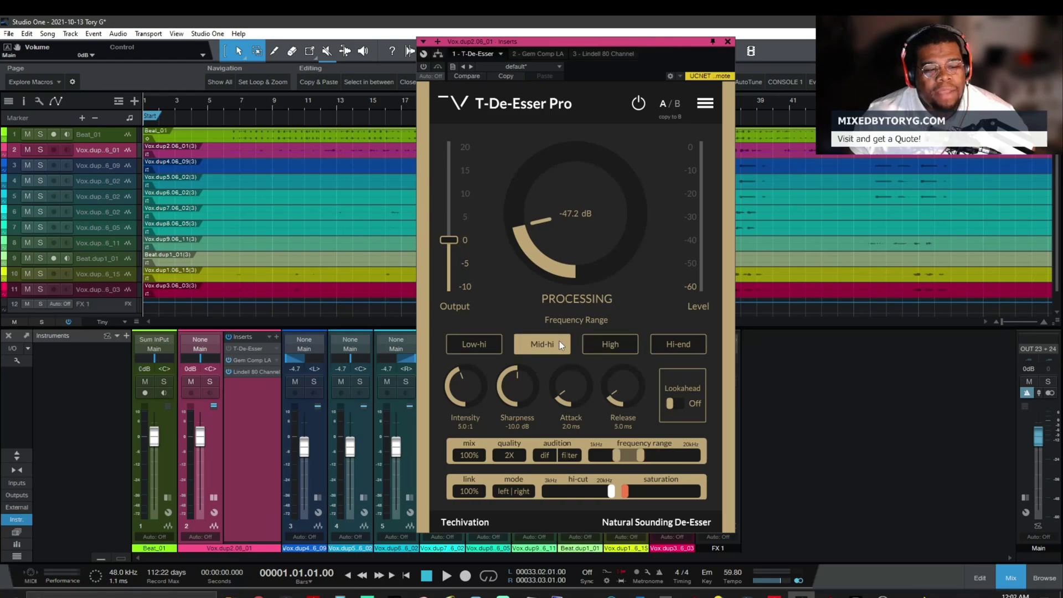
click(616, 342)
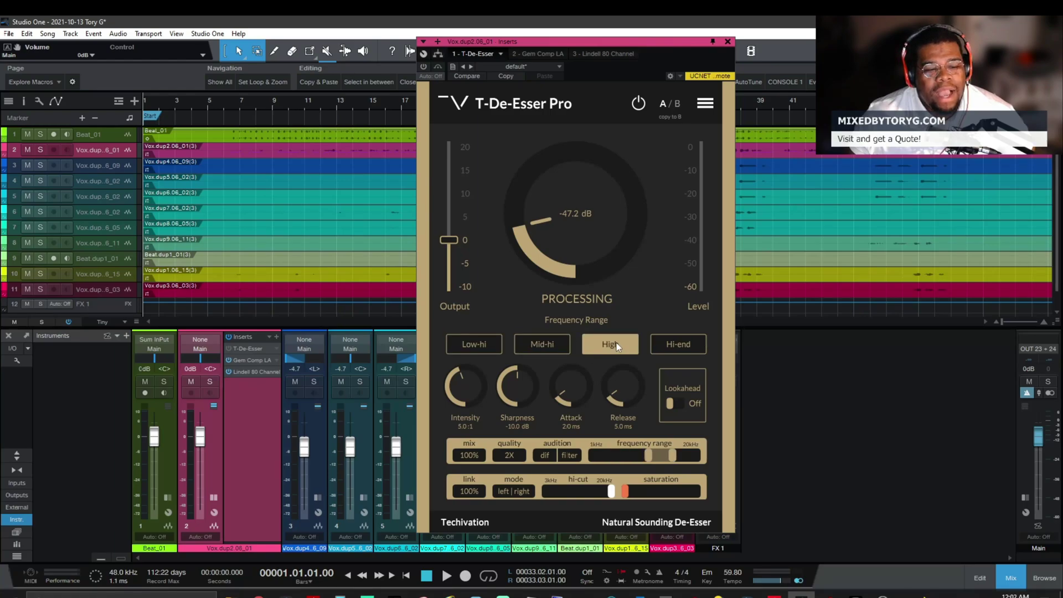
click(690, 344)
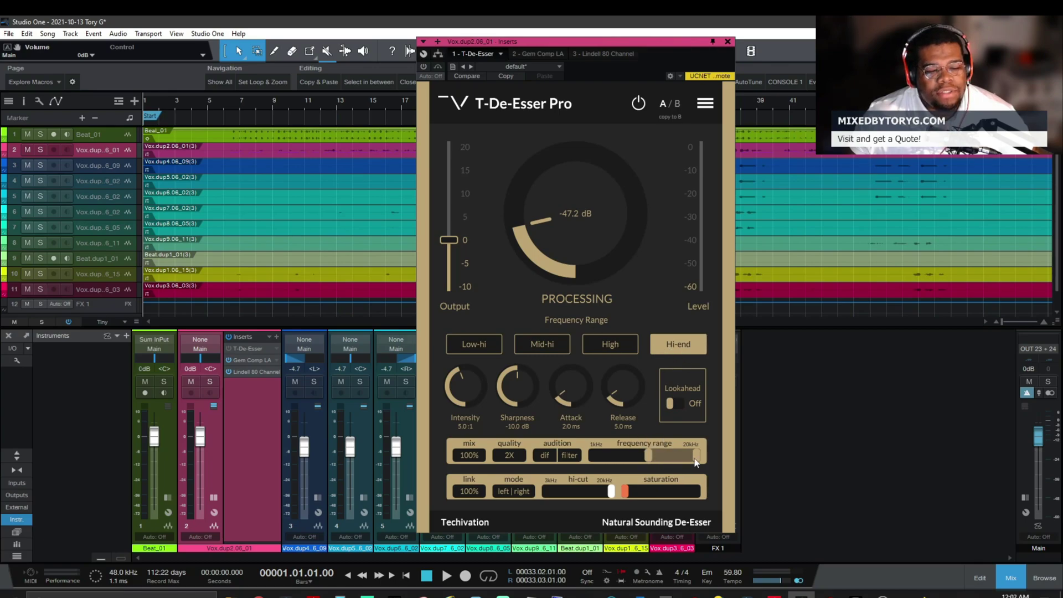
click(621, 352)
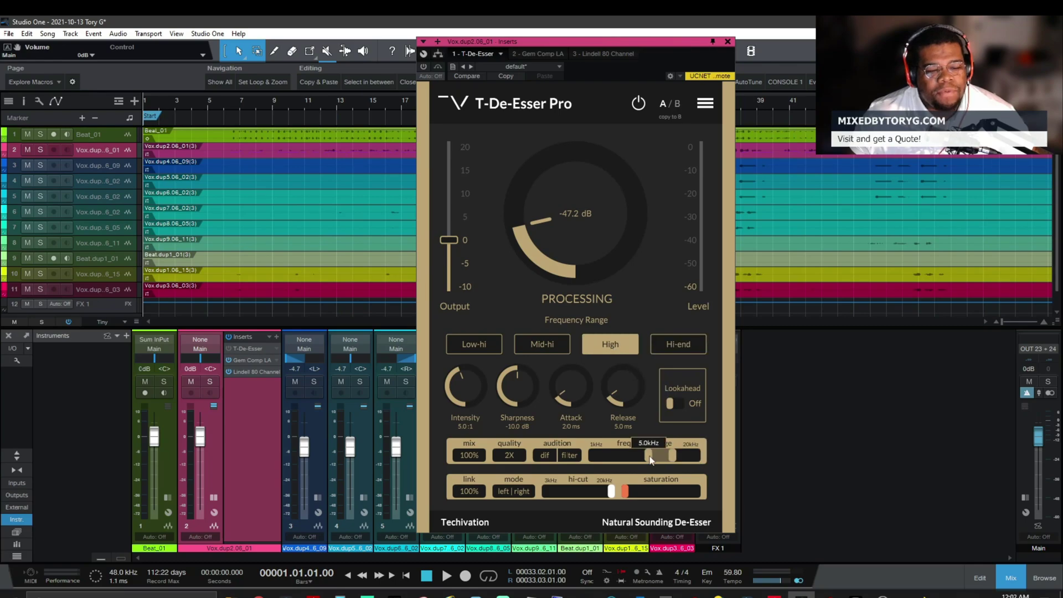
click(559, 351)
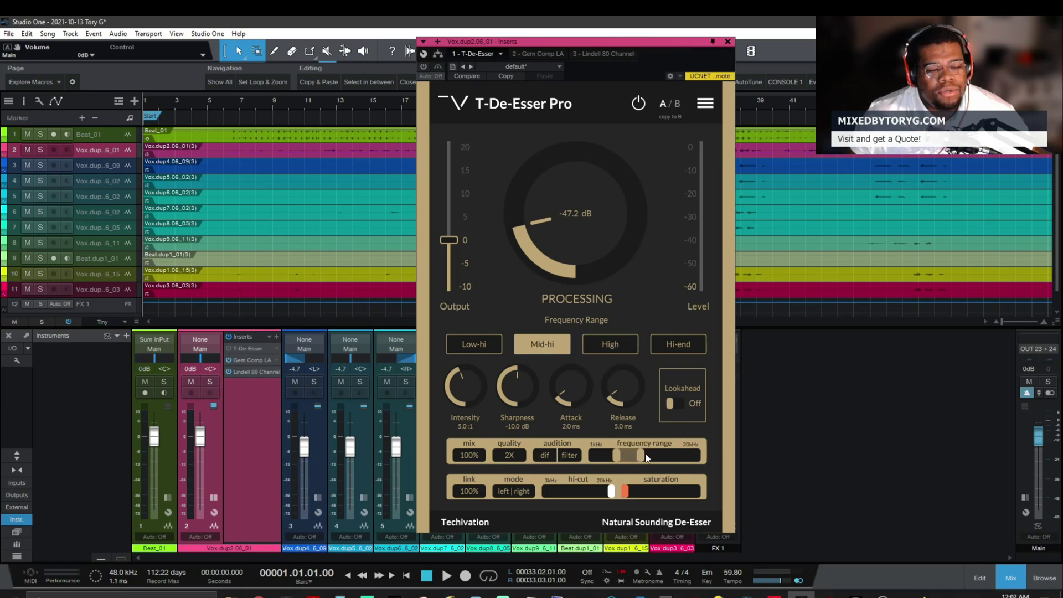
click(474, 344)
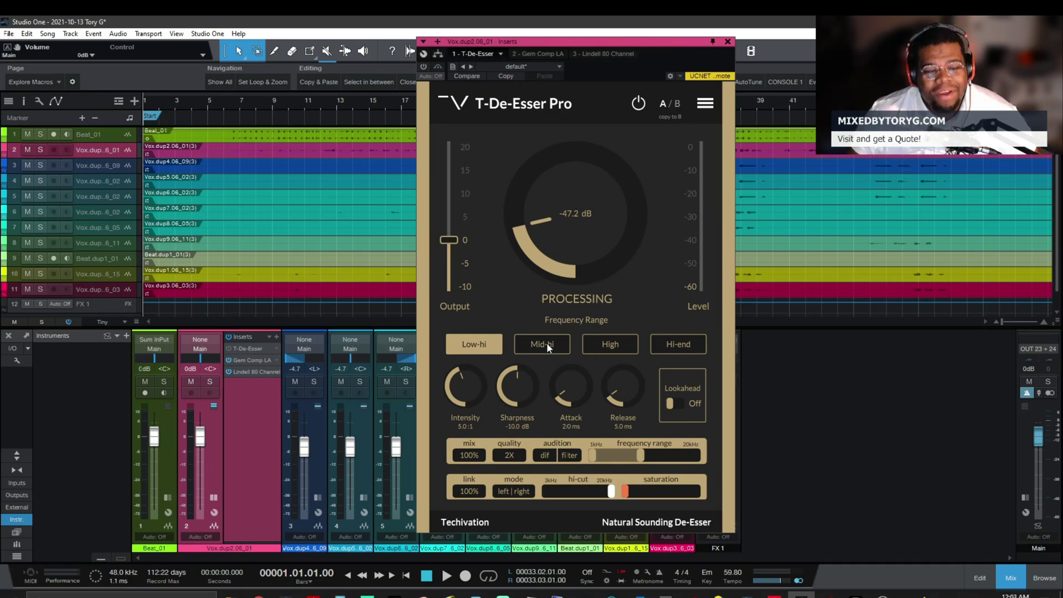
Alternate between the Hi-end, Low-hi and High frequency range presets, ending on High.
click(676, 343)
click(477, 342)
click(605, 342)
click(494, 346)
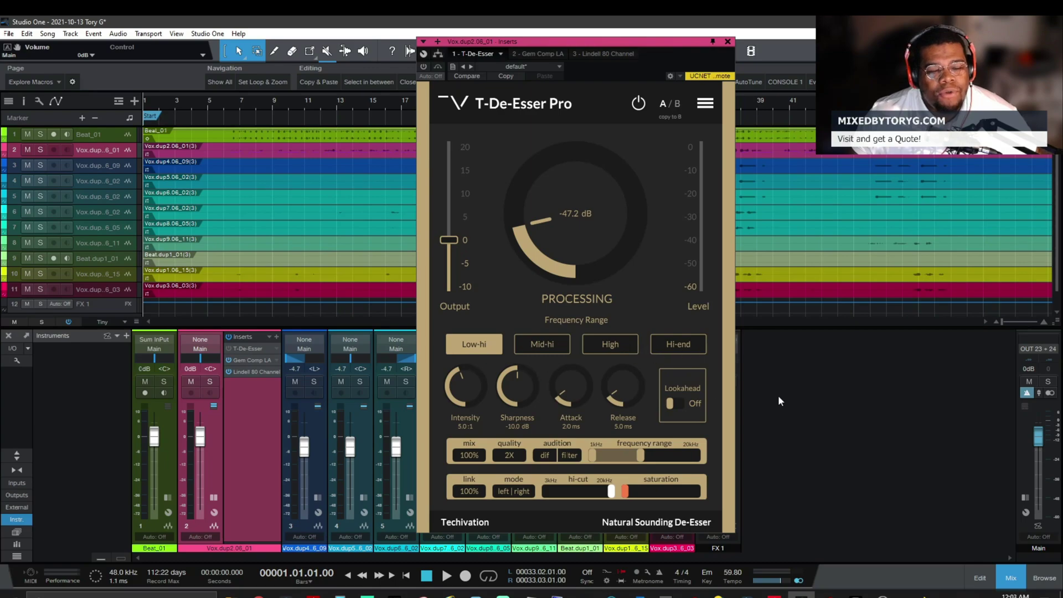
click(682, 347)
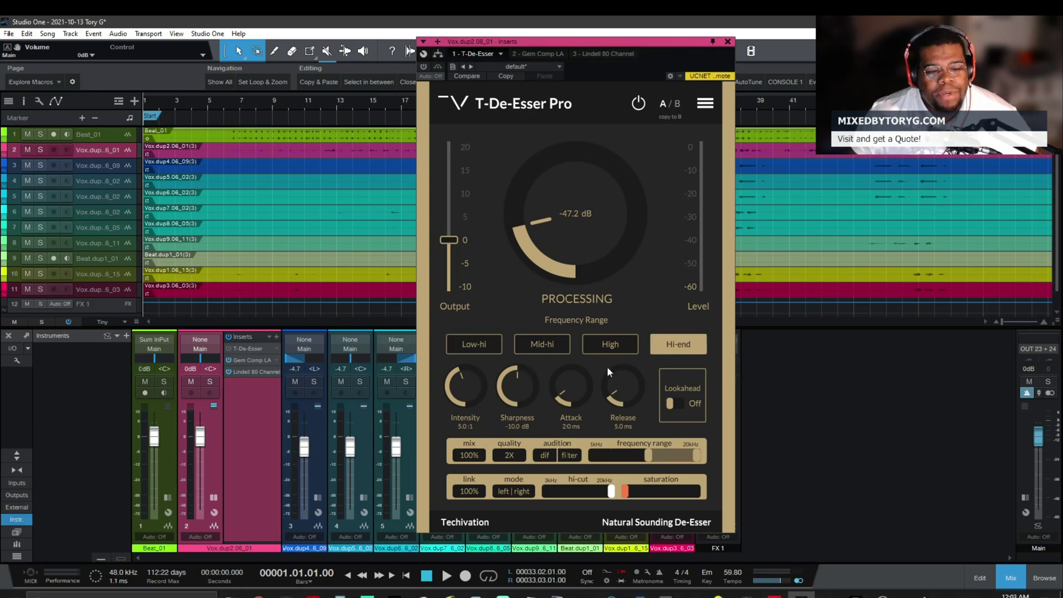
click(500, 347)
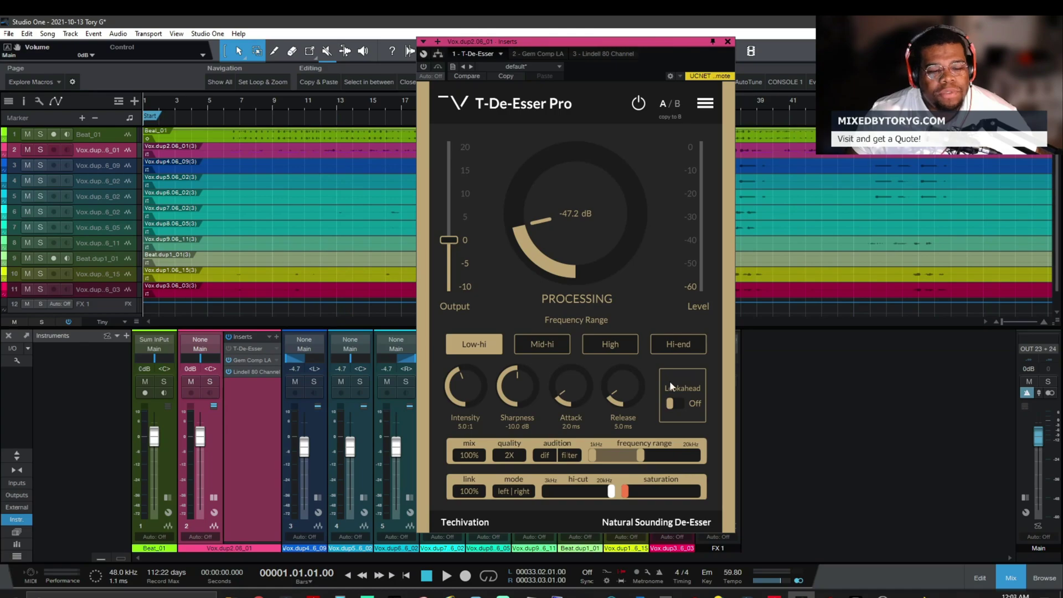
click(679, 344)
click(593, 346)
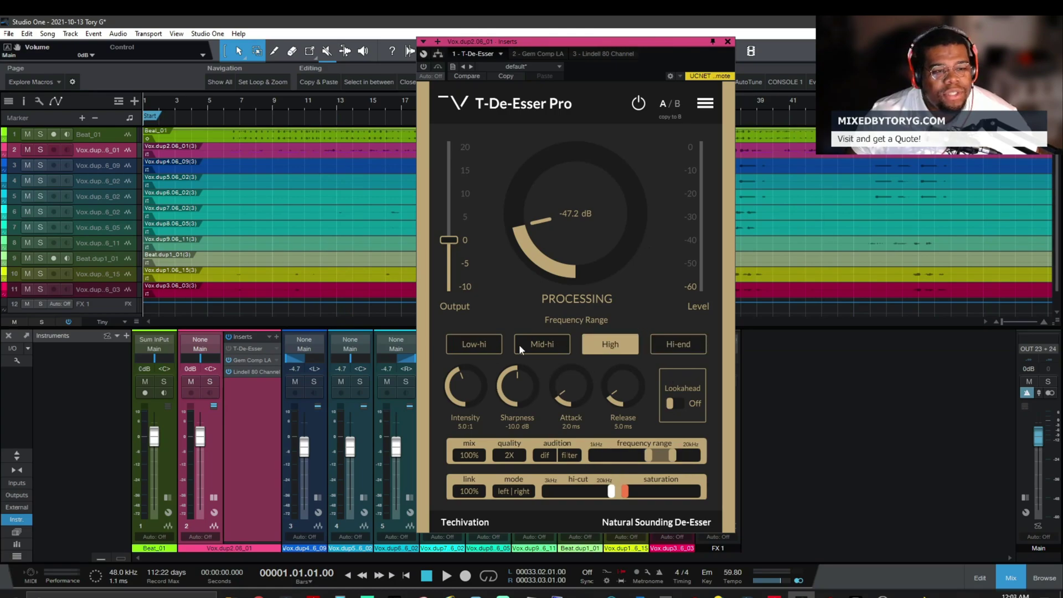
Undo the last five frequency range preset changes within the de-esser.
click(706, 104)
click(757, 114)
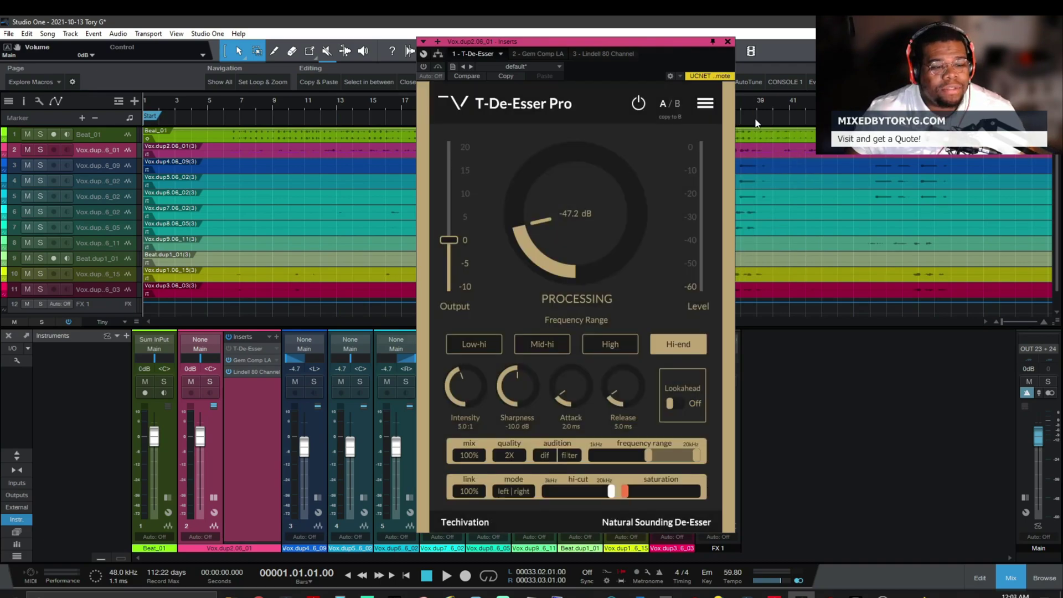
click(705, 103)
click(743, 116)
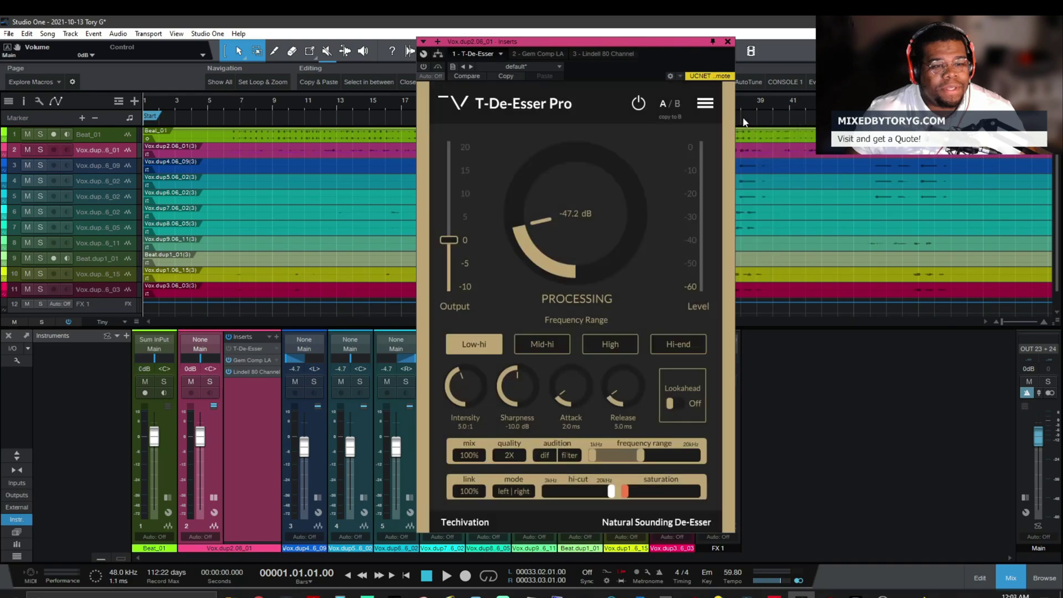
click(709, 106)
click(739, 117)
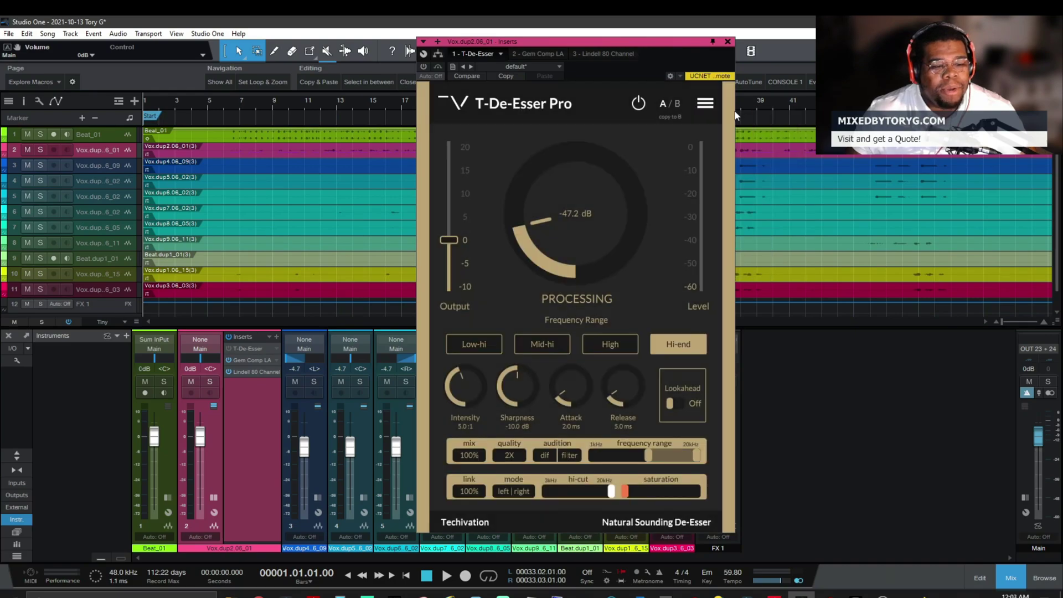
click(707, 104)
click(733, 116)
click(707, 105)
click(740, 114)
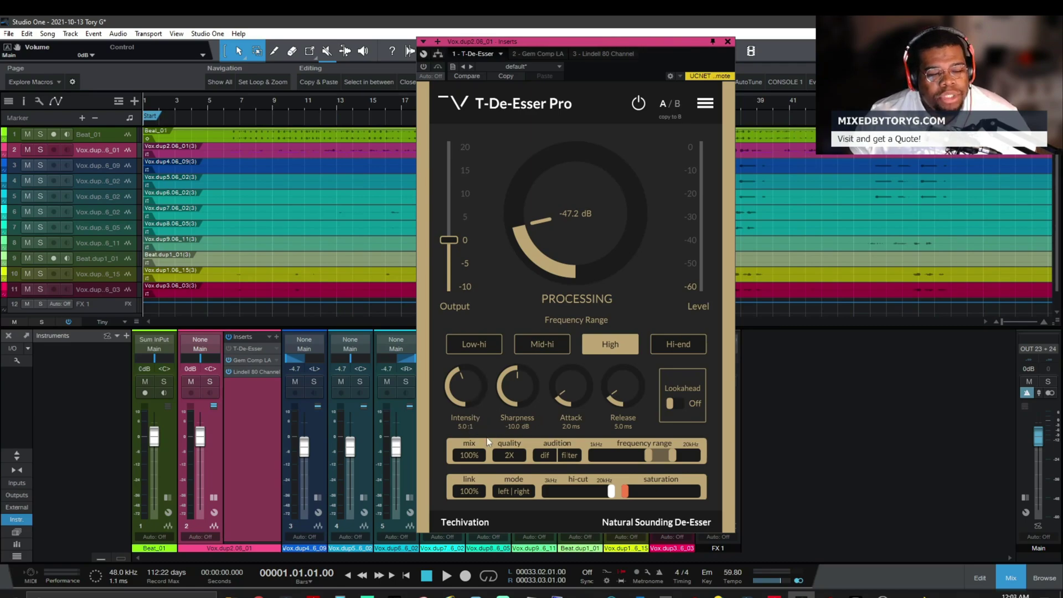
Set the de-esser's Sharpness to -11.0 dB.
drag(516, 421, 508, 413)
drag(519, 365, 514, 401)
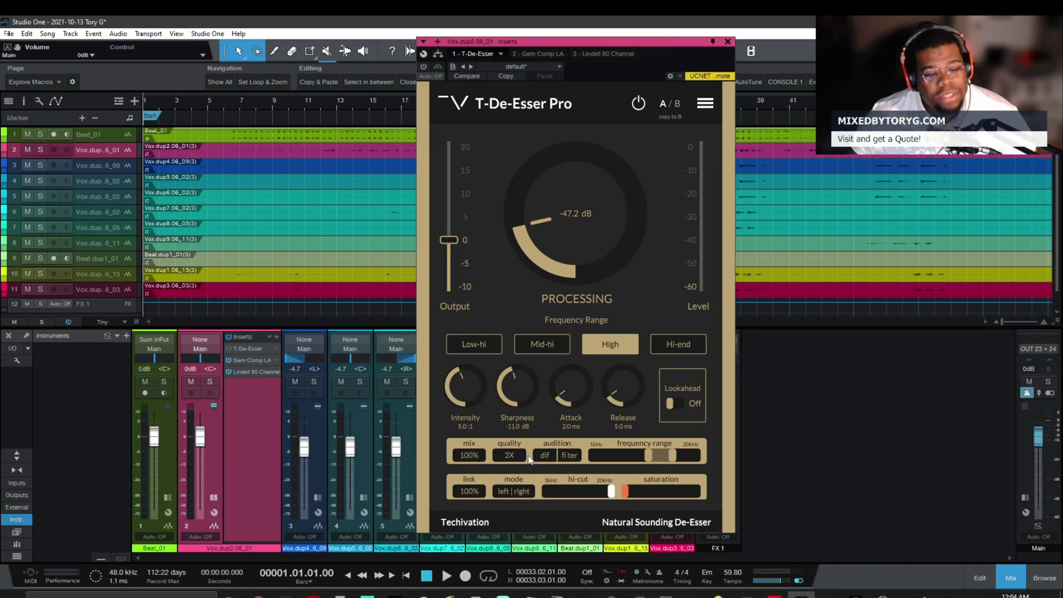
Examine the de-esser's quality choices from 1X to 16X, keeping 2X selected.
click(511, 458)
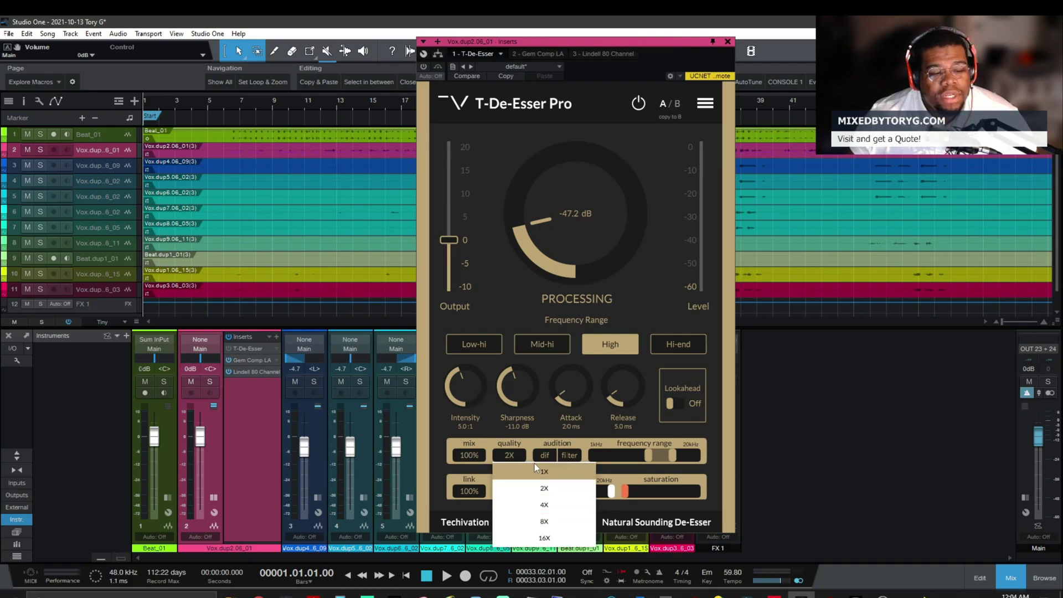
click(516, 438)
click(511, 458)
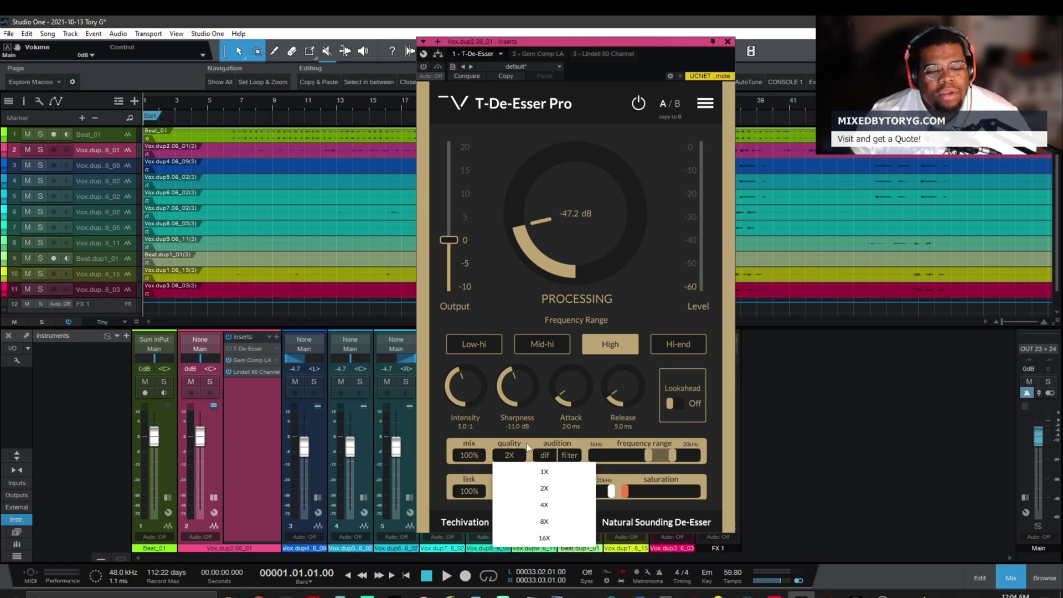
click(545, 489)
click(512, 456)
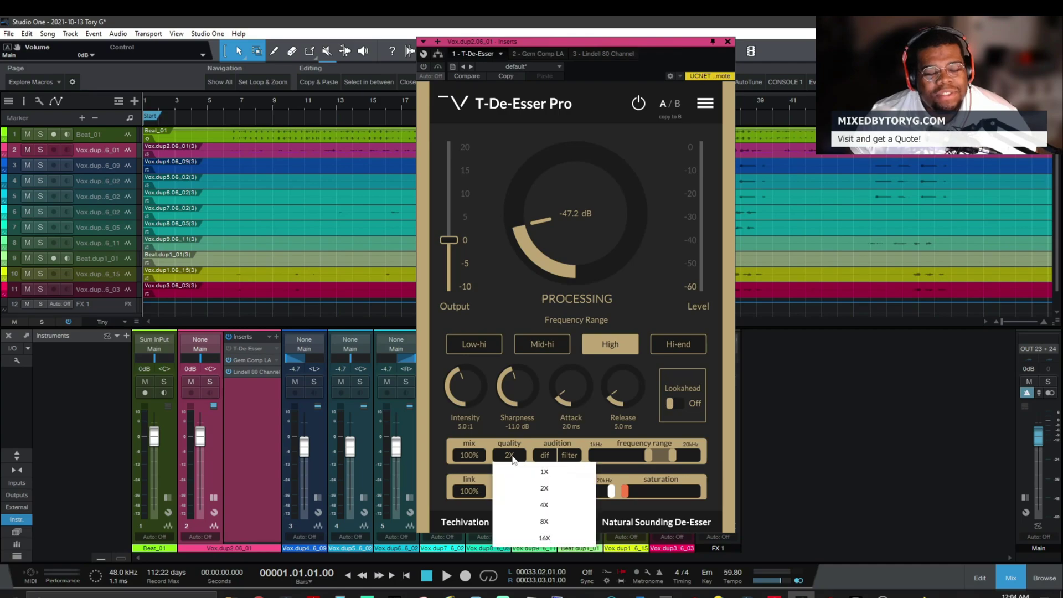
click(544, 488)
click(512, 457)
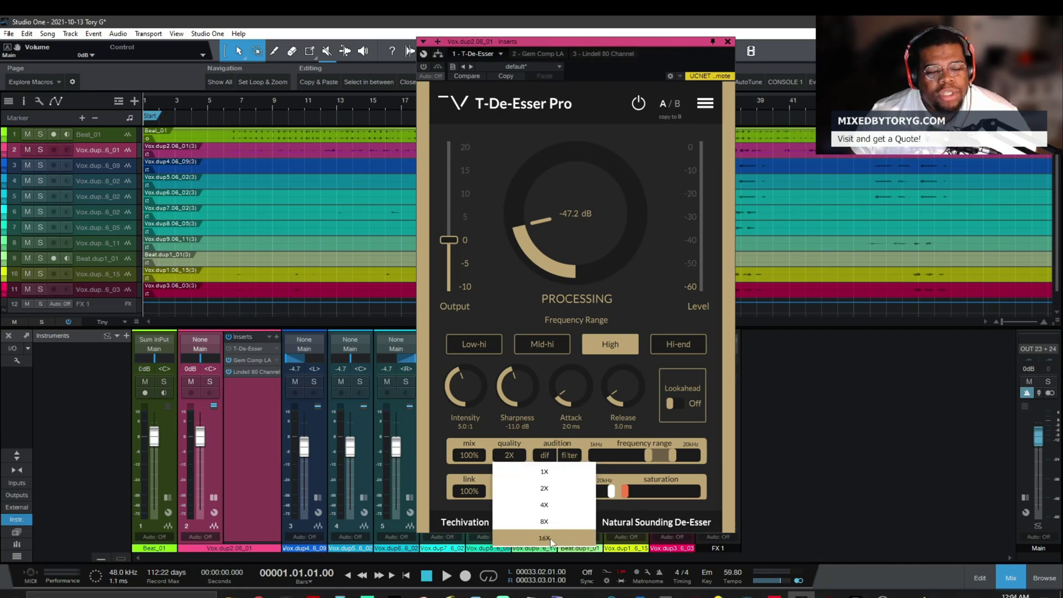
click(527, 451)
click(514, 463)
click(530, 488)
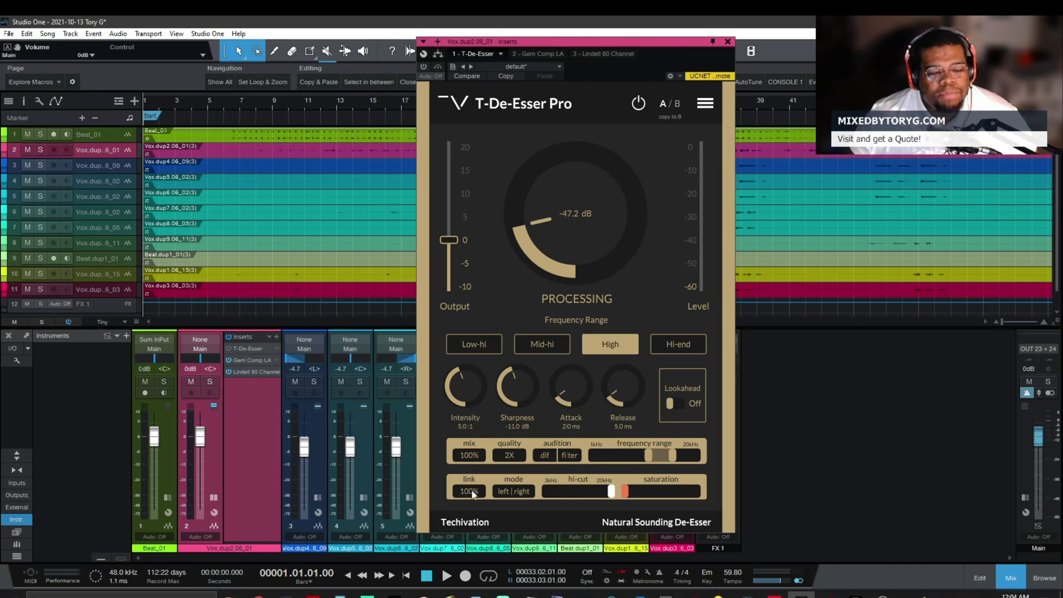
Examine the de-esser's link, mode, hi-cut and saturation controls.
drag(476, 493, 475, 517)
click(512, 493)
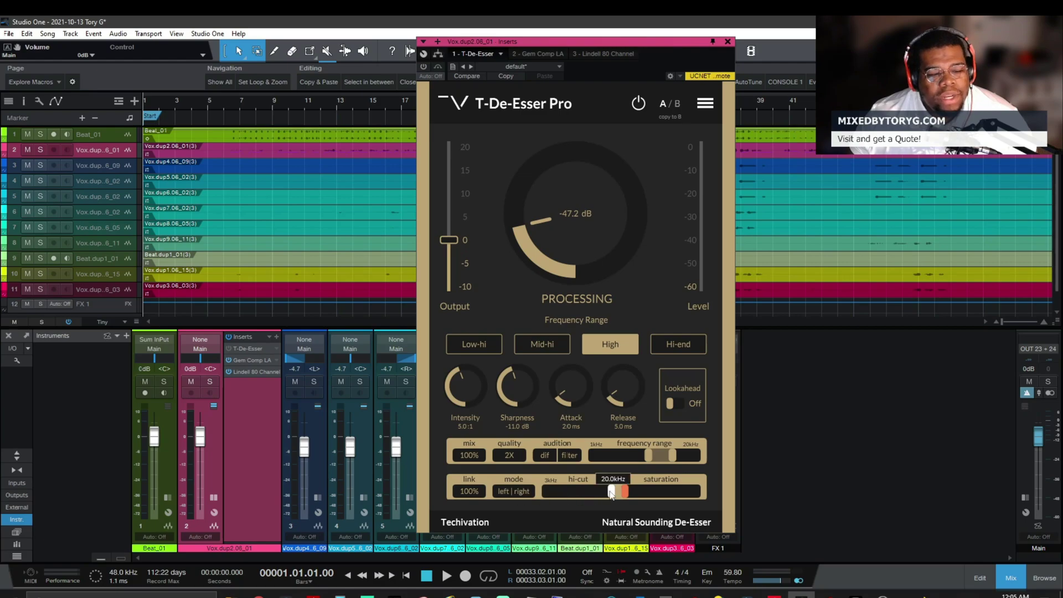
mouse_move(632, 488)
mouse_move(629, 495)
mouse_down()
mouse_move(701, 492)
mouse_move(638, 491)
mouse_move(699, 492)
mouse_move(640, 502)
mouse_up()
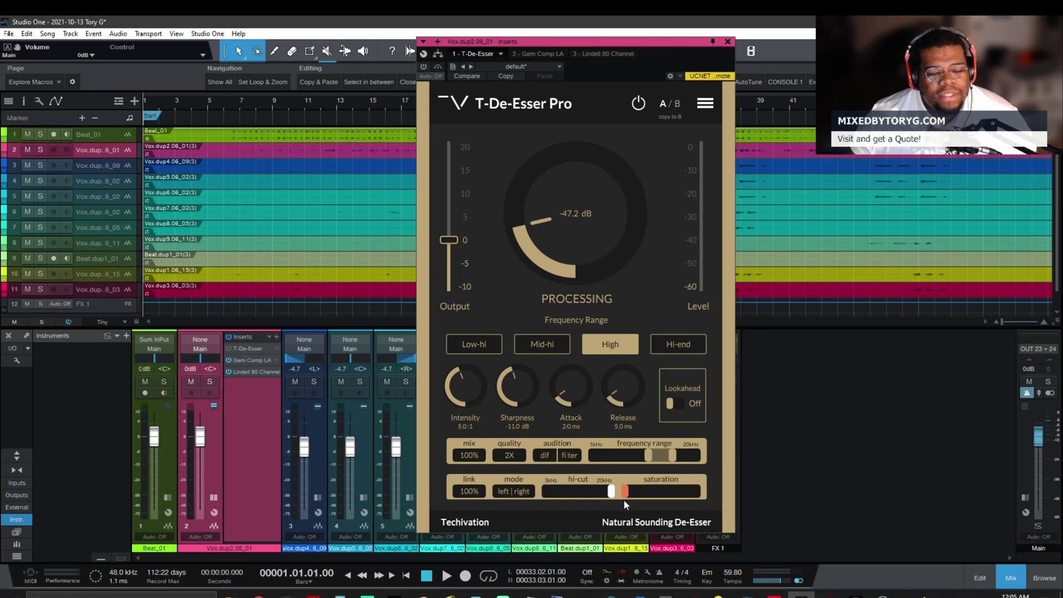
mouse_move(626, 500)
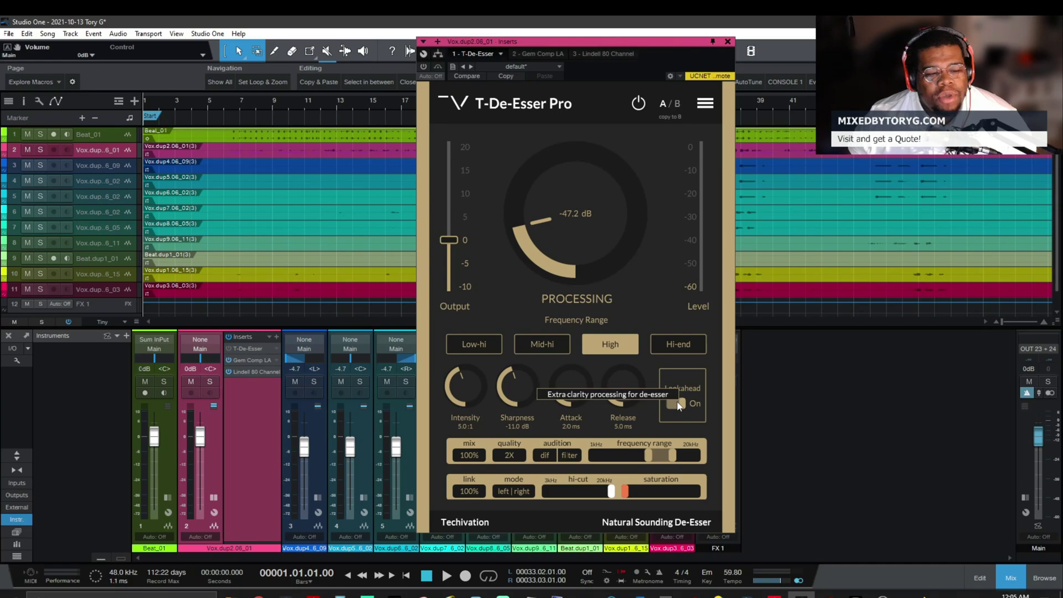
Toggle the de-esser's Lookahead off and on, leaving it on.
click(677, 405)
click(671, 405)
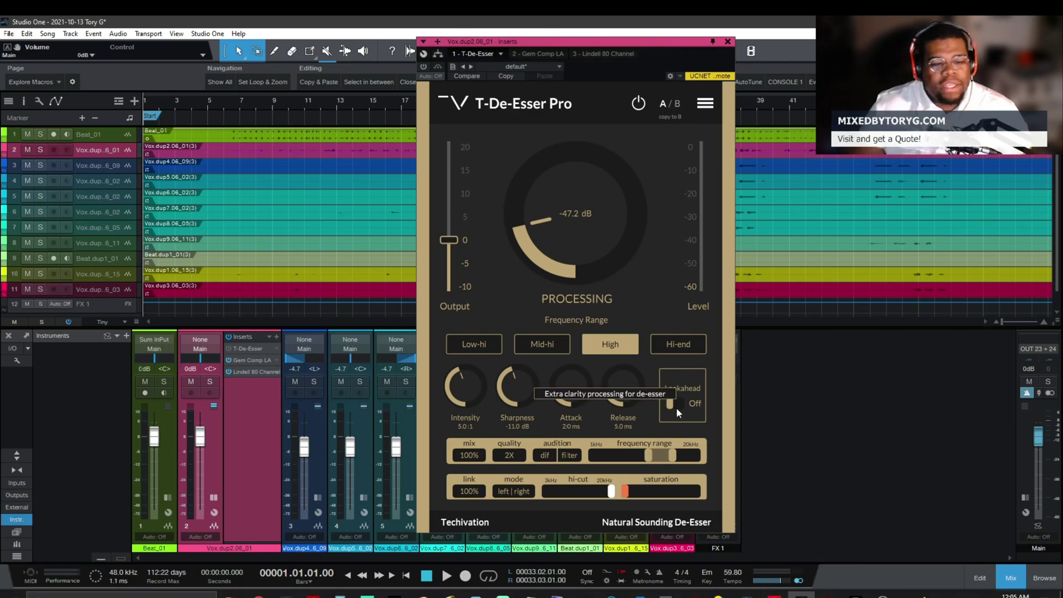
click(676, 408)
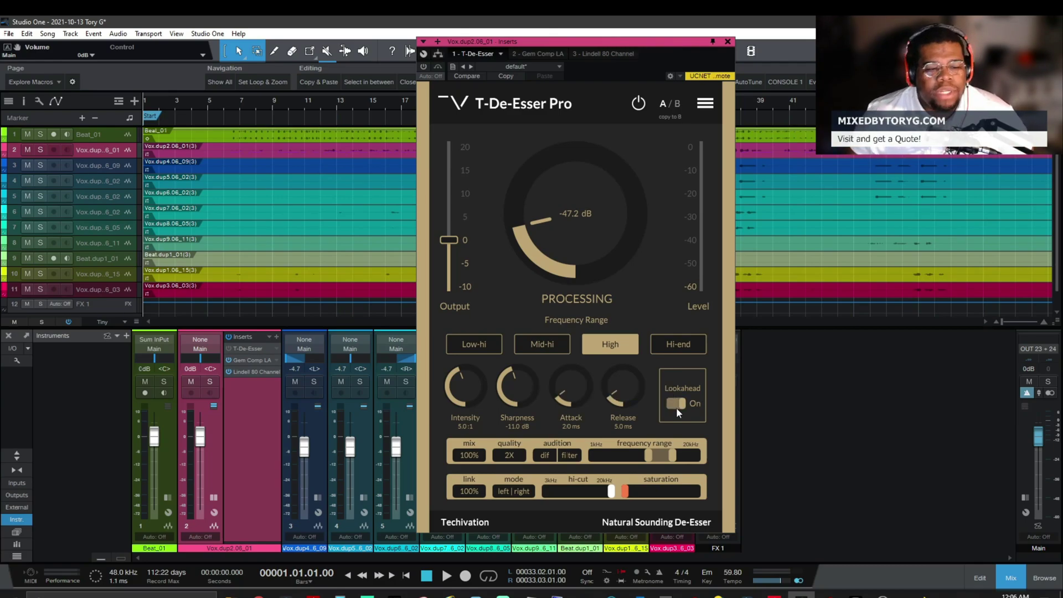
click(683, 401)
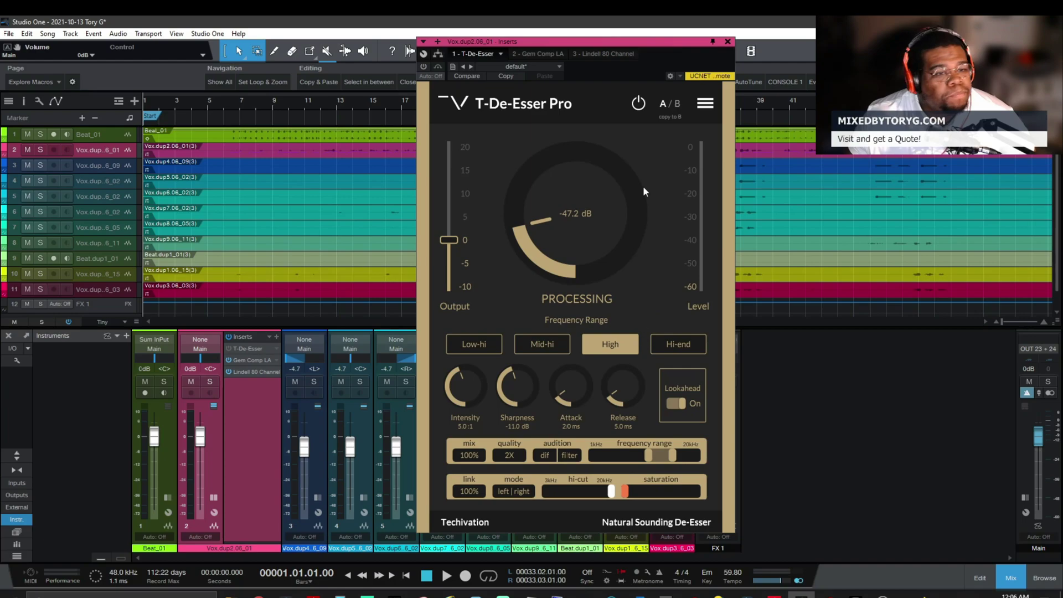
Solo the Beat_01 and Vox.dup2.06_01 tracks and place the playhead just before bar 7.
click(230, 102)
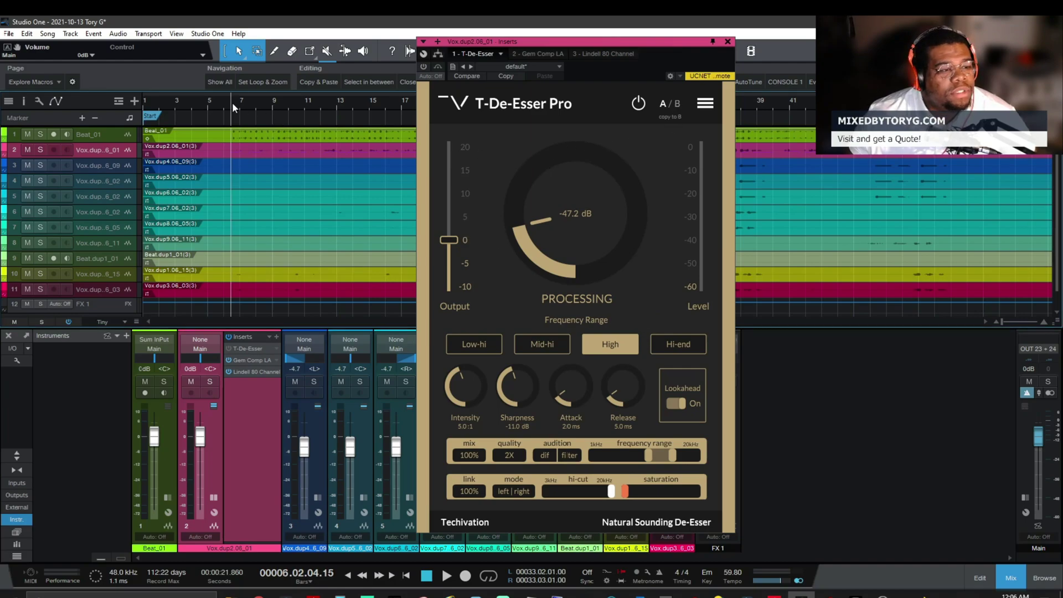
drag(42, 135, 41, 150)
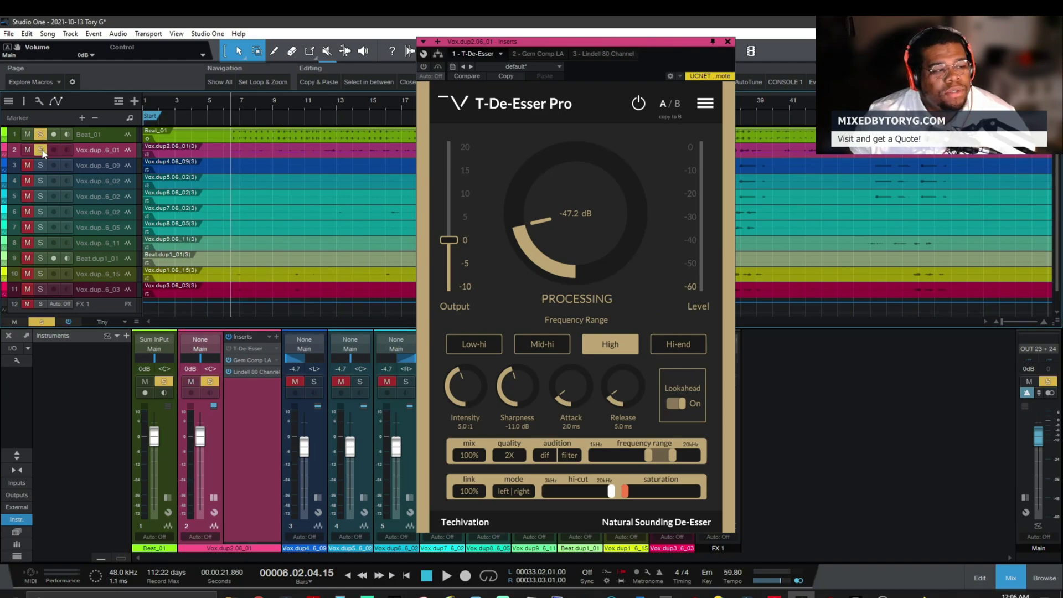
click(241, 103)
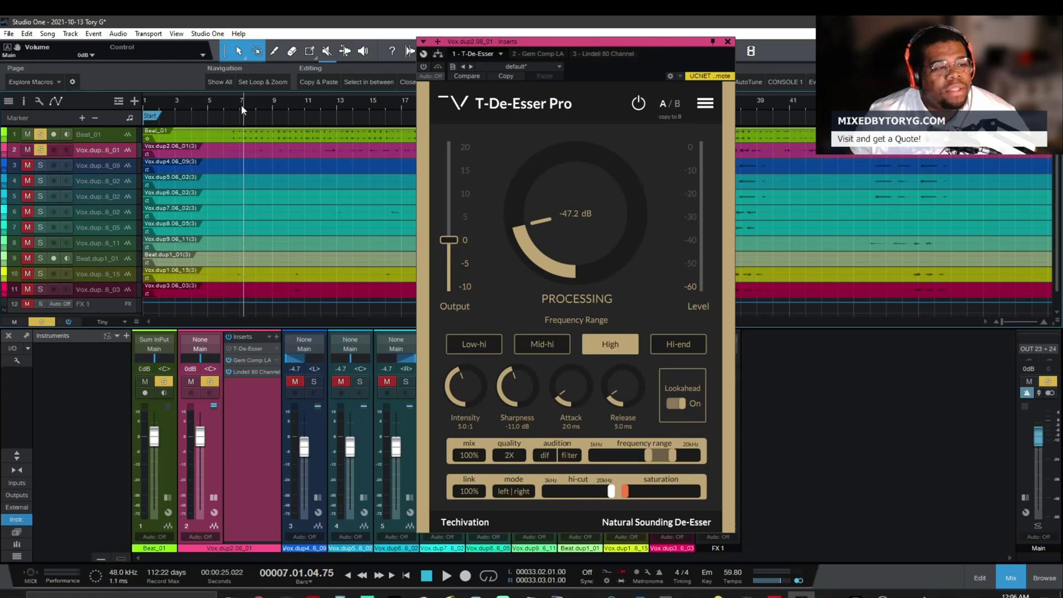
click(238, 105)
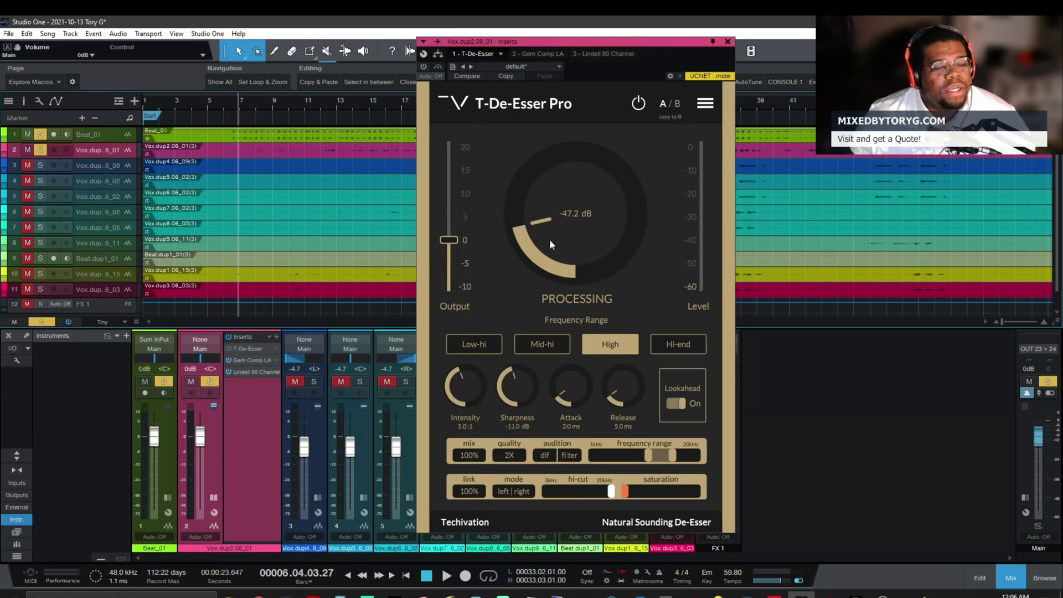
Play the soloed beat and vocal through bar 10, moving the plug-in window off the arrangement, and stop playback.
key(space)
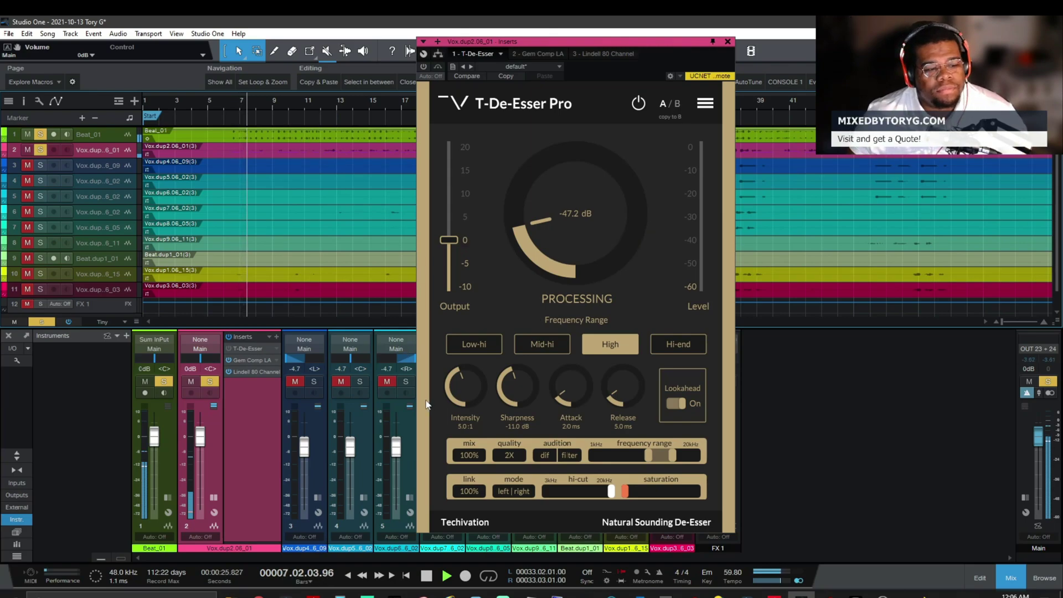
drag(620, 52, 676, 53)
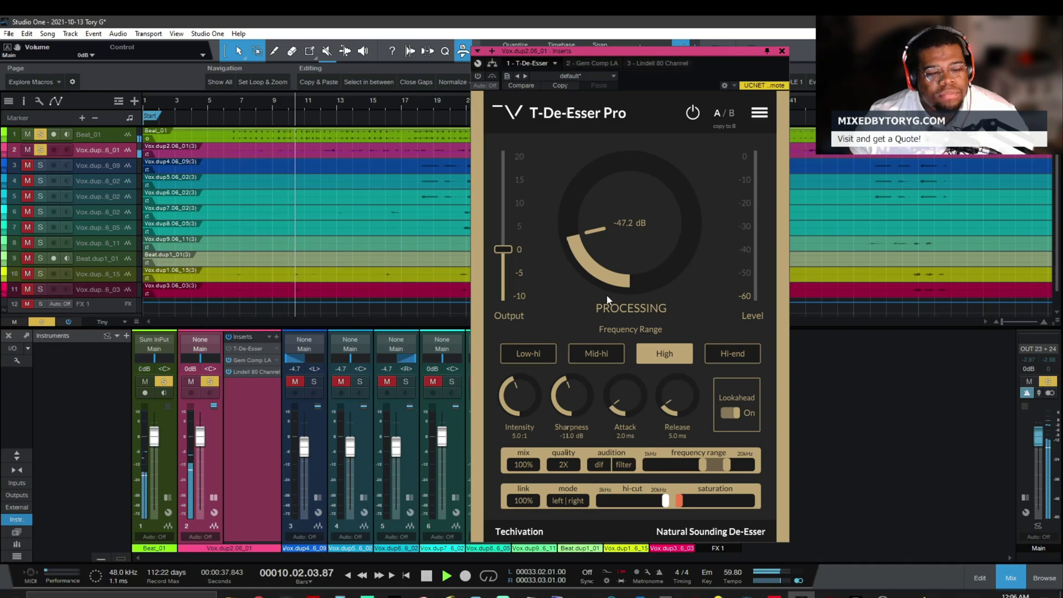
key(space)
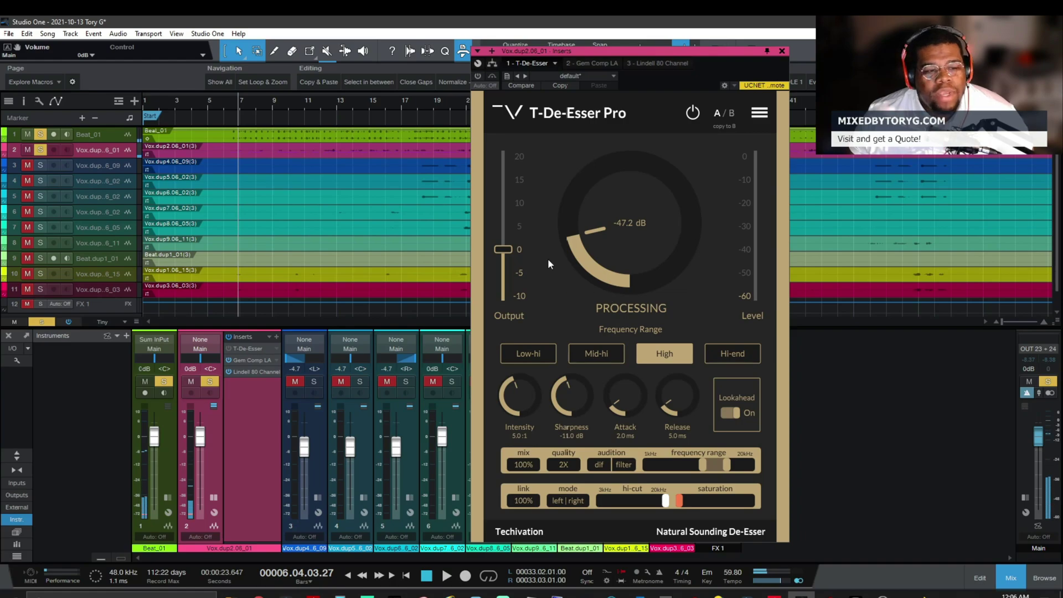
Enlarge the Vox.dup2.06_01 track and its waveform display, and bounce the vocal event.
drag(126, 156, 126, 270)
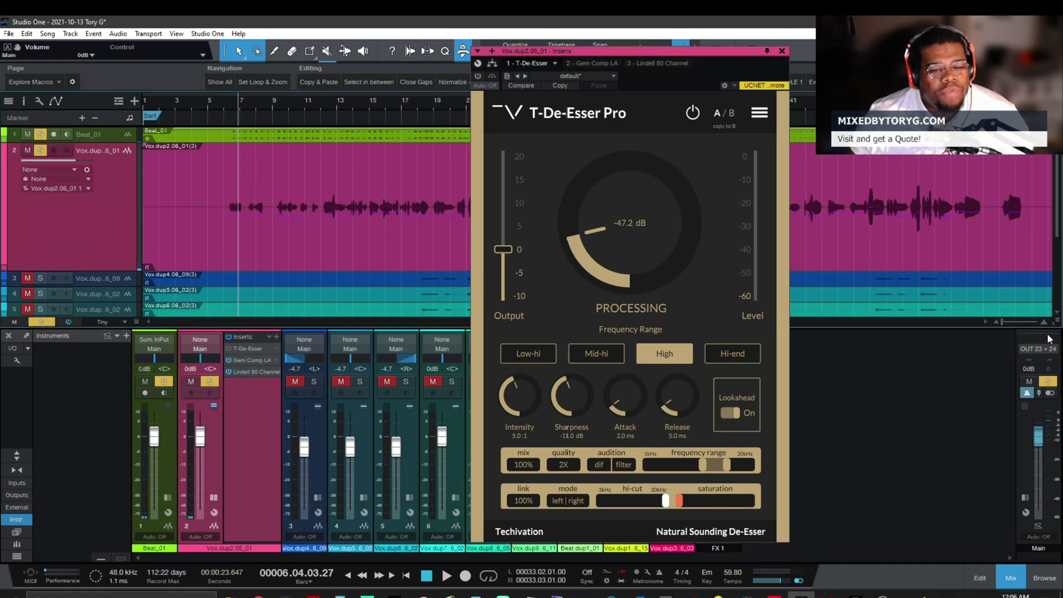
mouse_move(1056, 331)
mouse_down()
mouse_move(1057, 375)
mouse_move(1056, 329)
mouse_up()
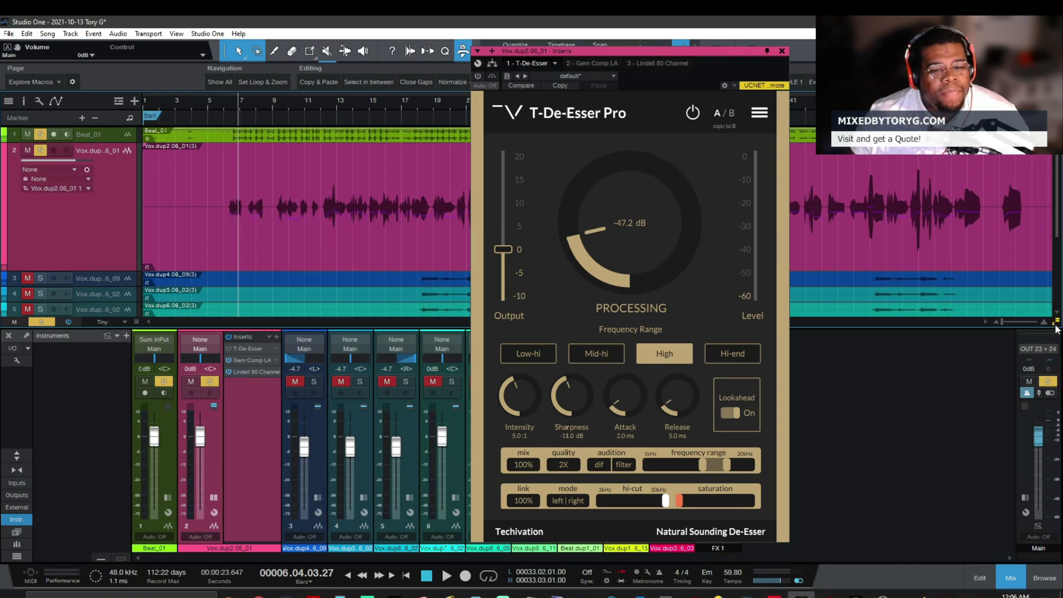
click(990, 232)
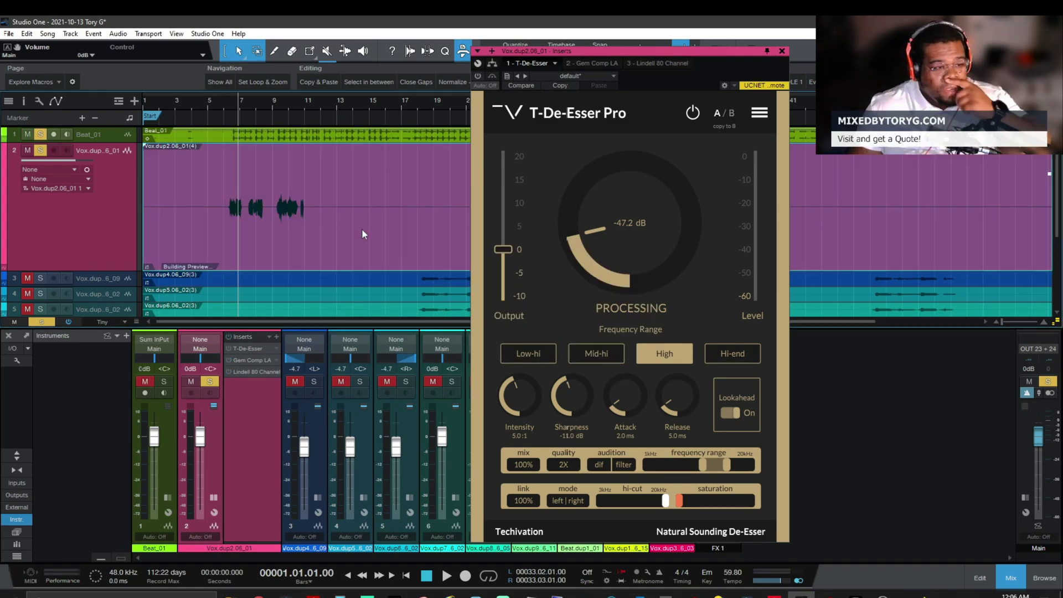
key(space)
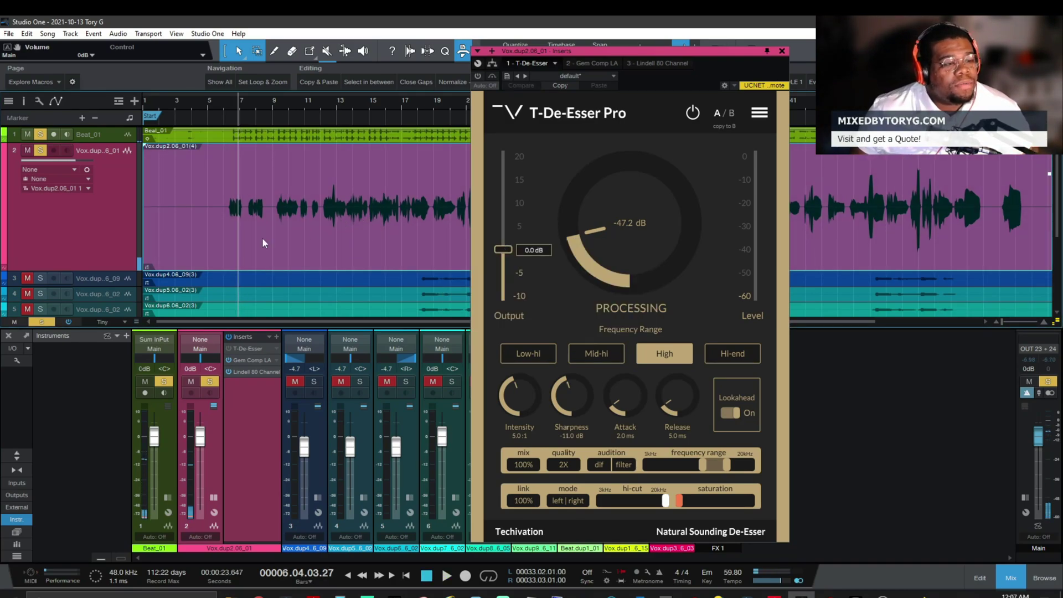
Zoom in on the vocal, play it from just before bar 7 through bar 10, and mark the short waveform section just after 10.2.
key(z)
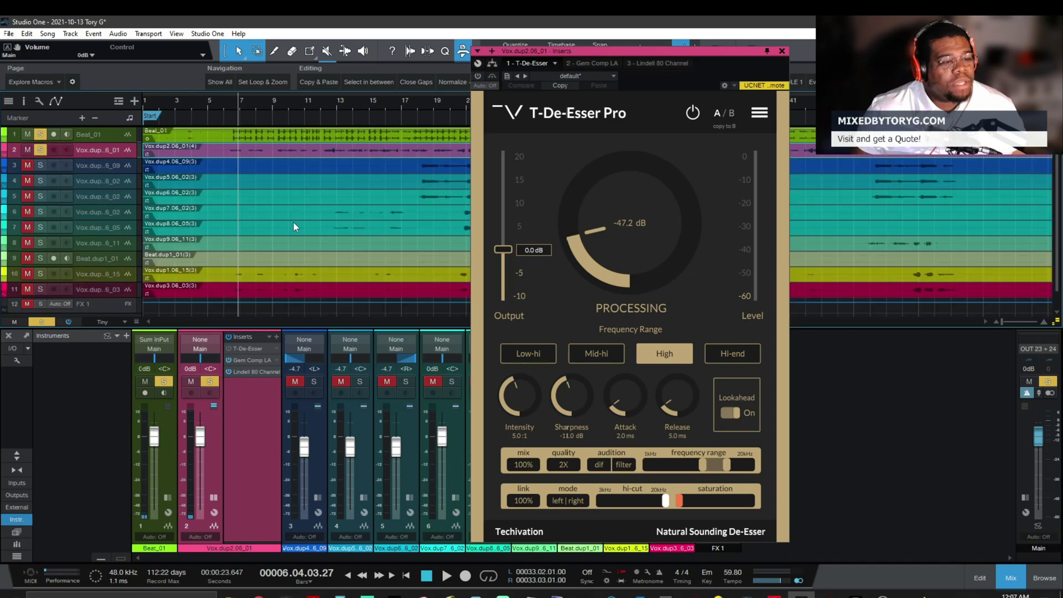
key(z)
drag(270, 207, 312, 207)
key(space)
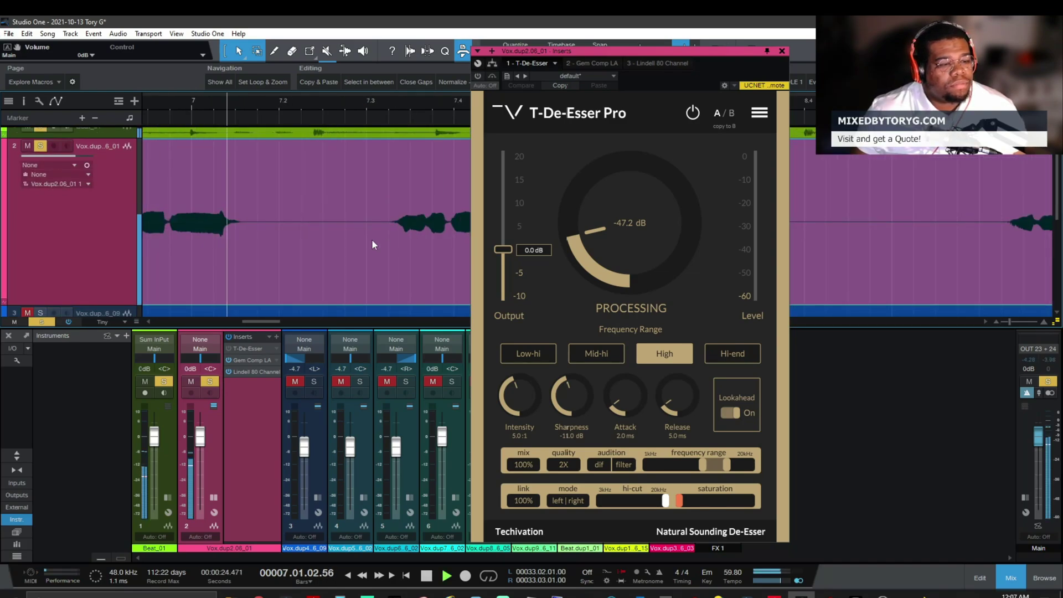
drag(277, 322, 312, 324)
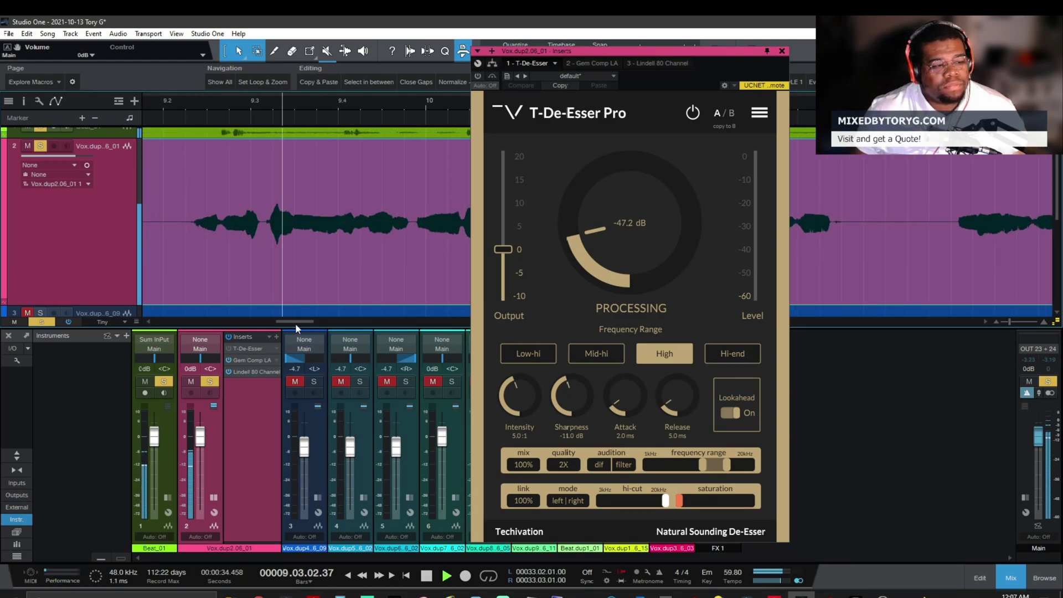
drag(308, 319, 319, 322)
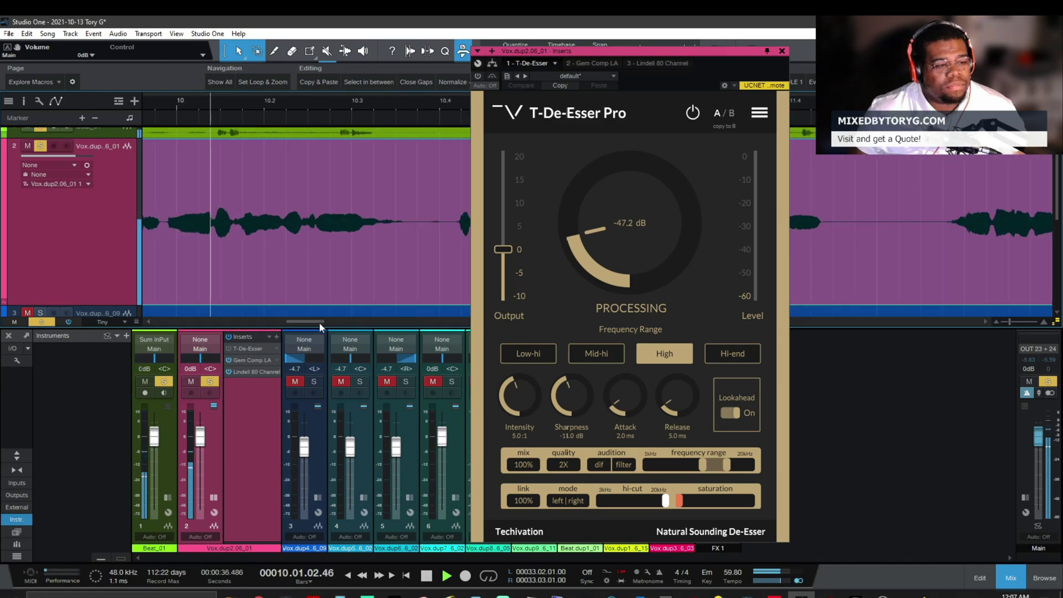
key(space)
drag(283, 221, 304, 231)
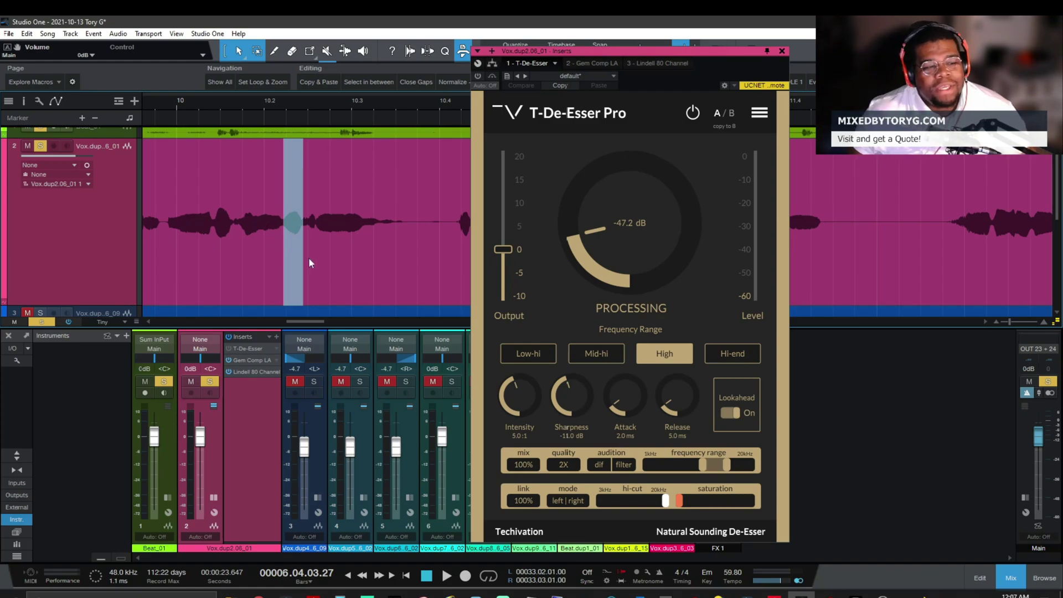
click(262, 267)
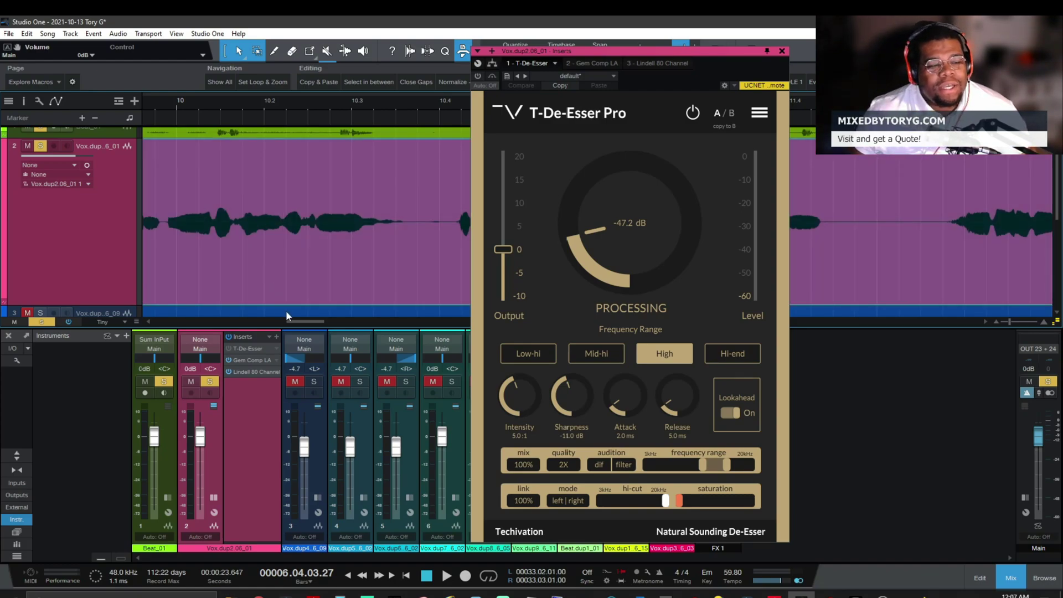
Activate the T-De-Esser insert on the vocal and return the playhead to bar 6, beat 2, just before the first phrase.
drag(292, 322, 239, 330)
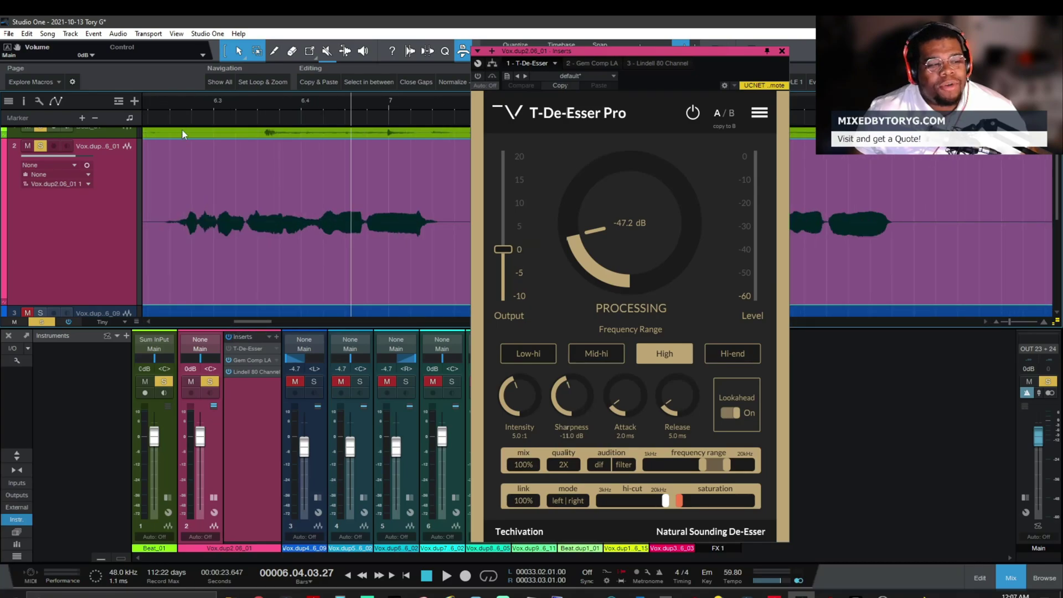
click(174, 99)
click(166, 100)
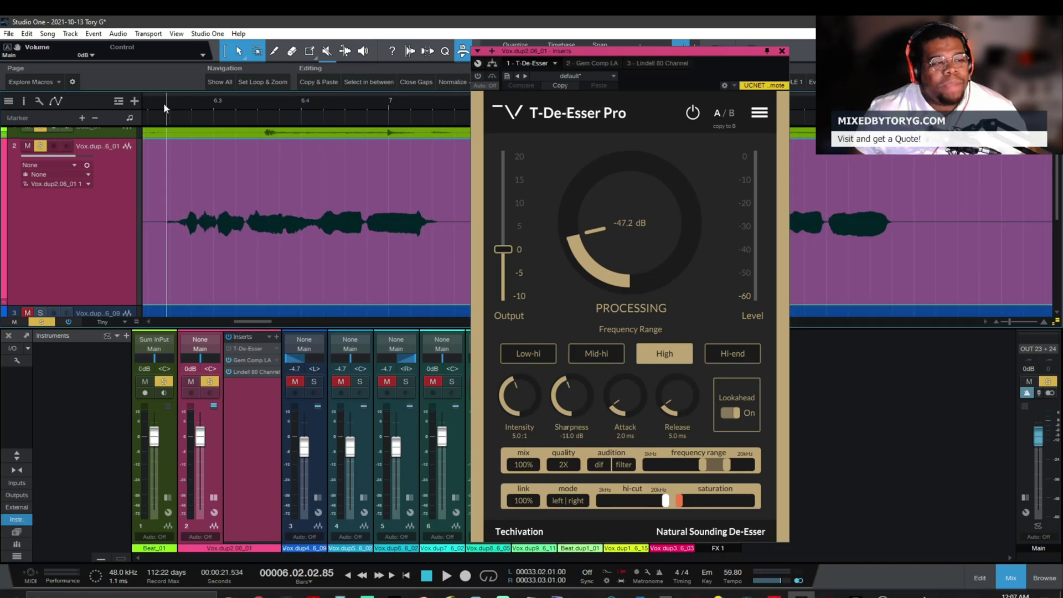
key(space)
click(478, 76)
key(space)
click(175, 101)
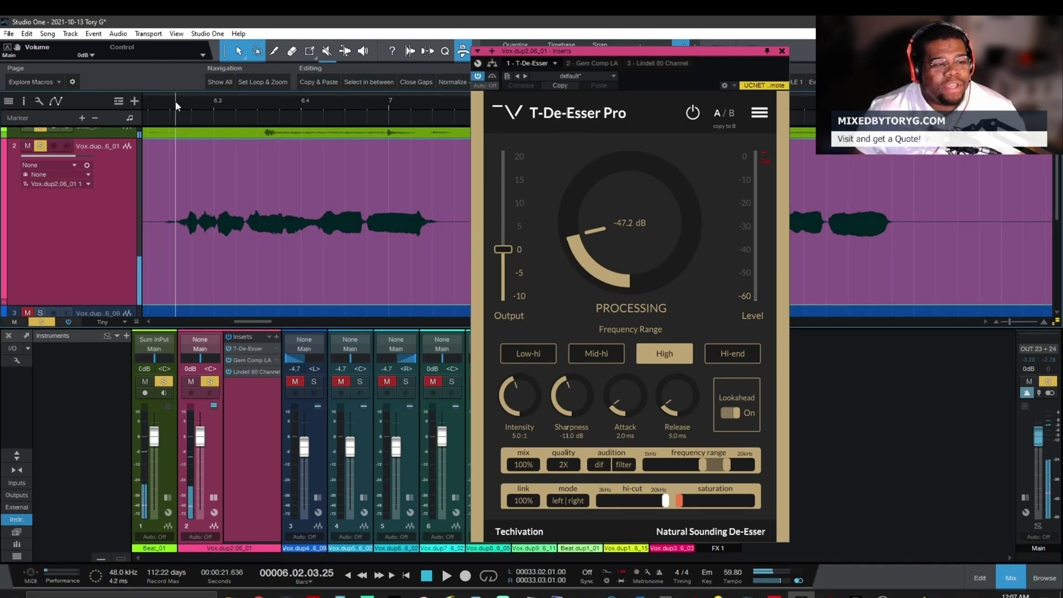
click(165, 102)
Play the soloed beat and vocal from bar 6, beat 2, with the T-De-Esser active, replaying through bar 15, and stop playback.
key(space)
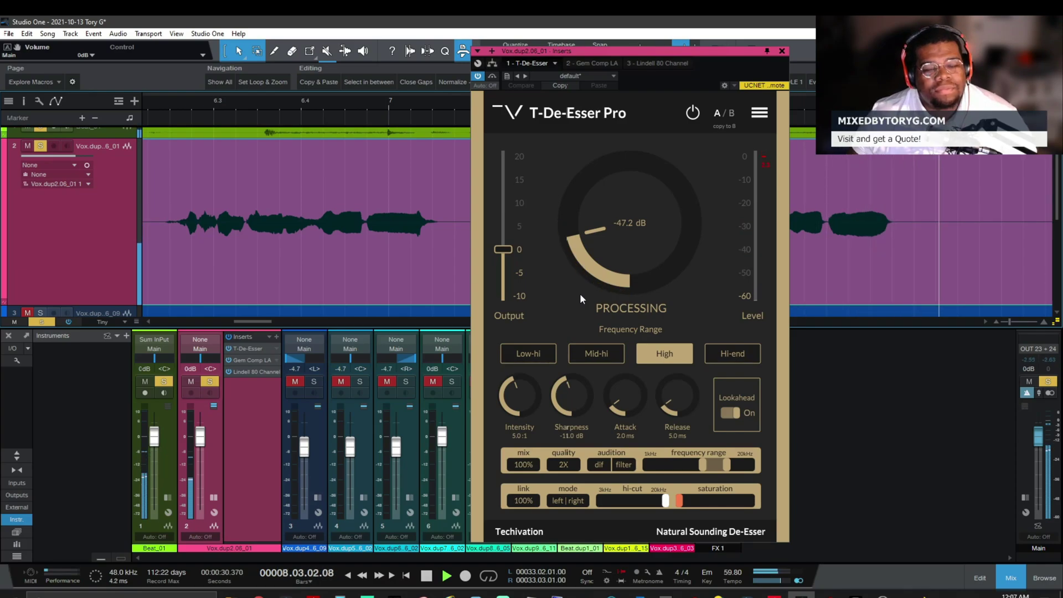
key(space)
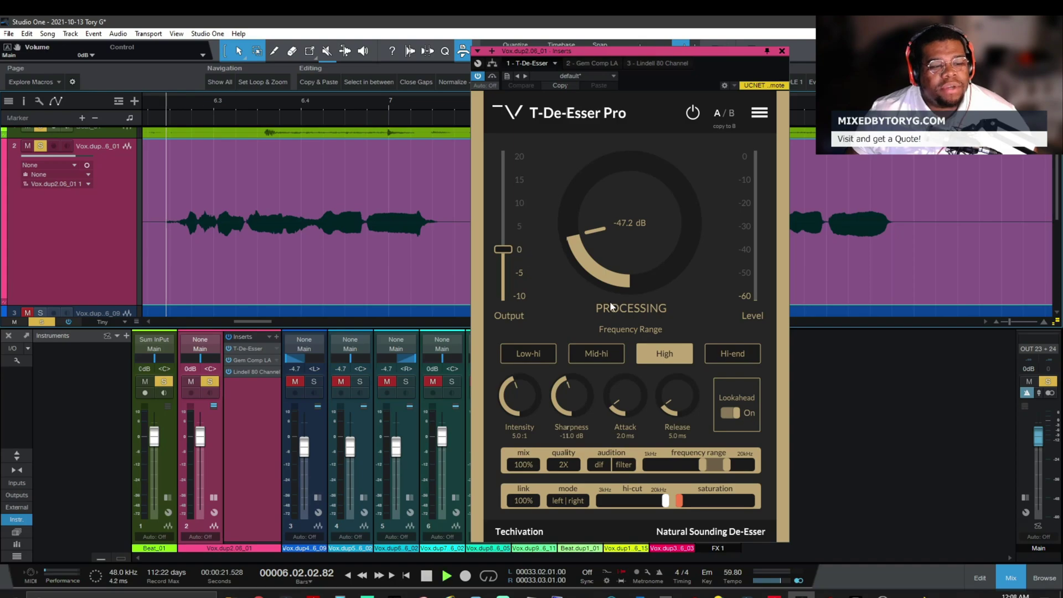
key(space)
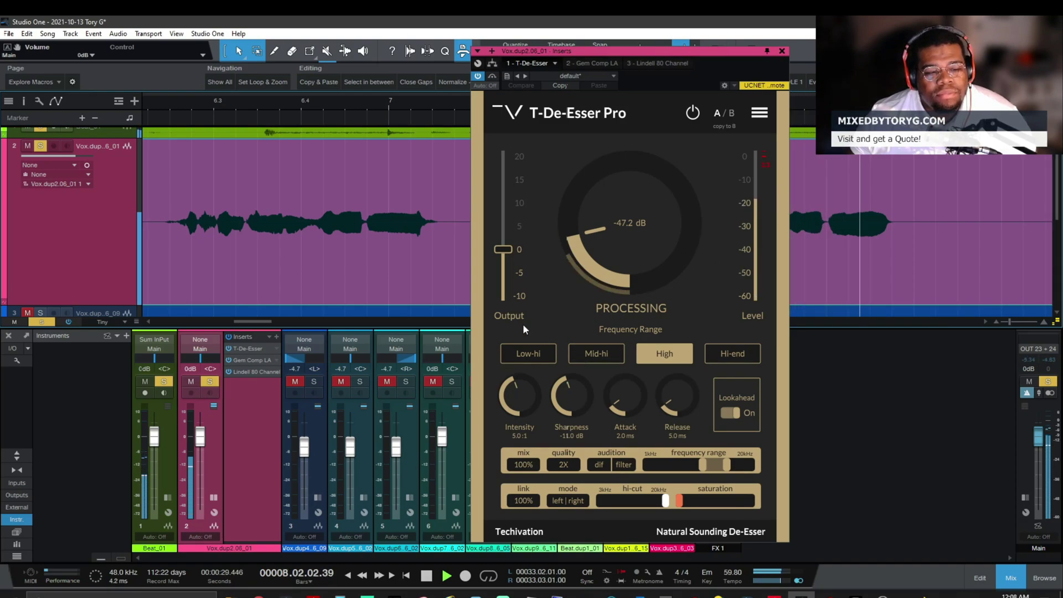
drag(258, 324, 300, 322)
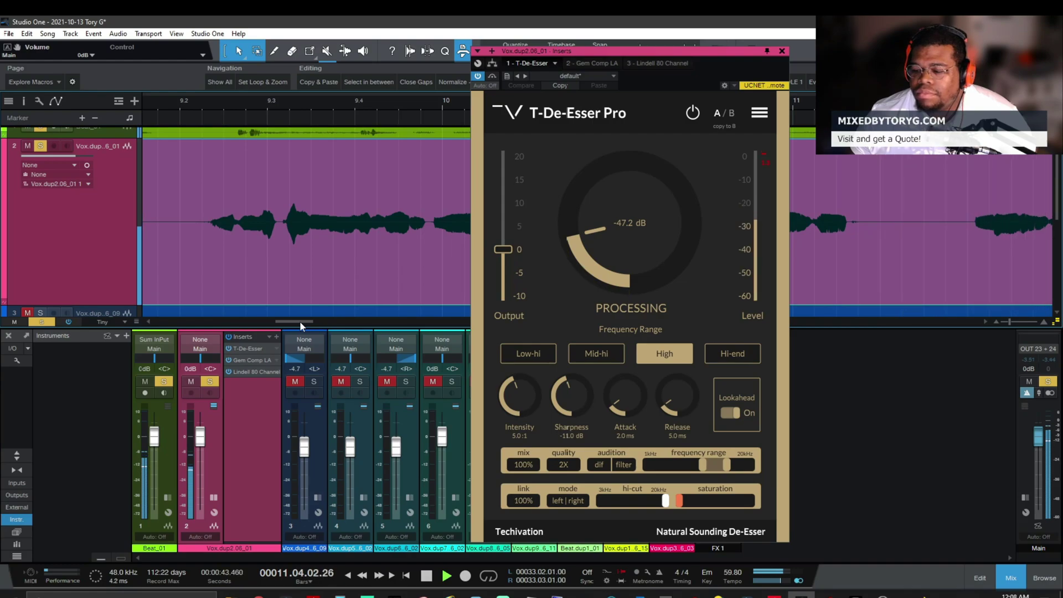
drag(295, 322, 337, 320)
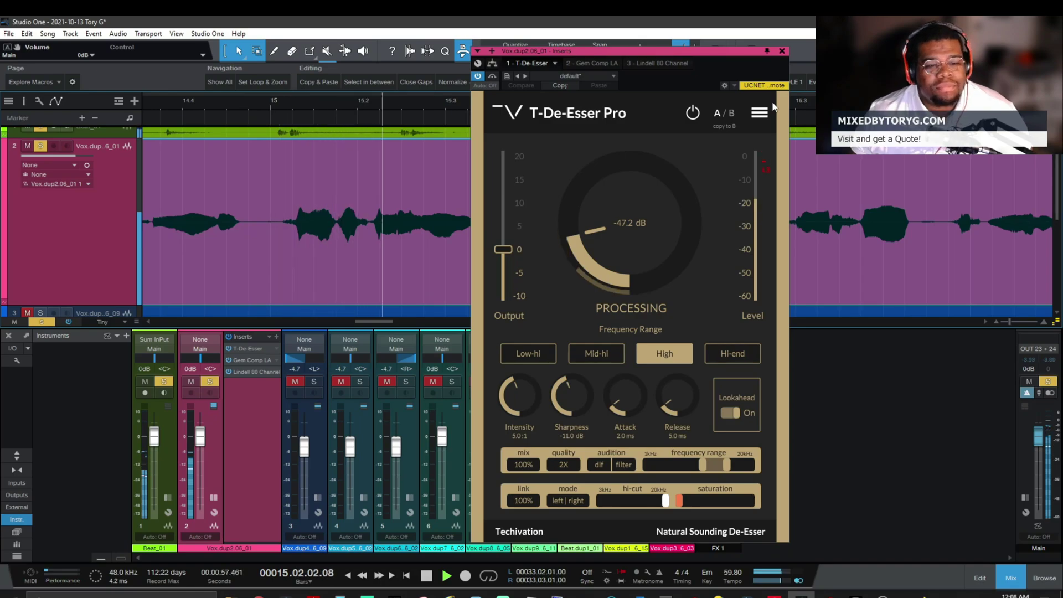
key(space)
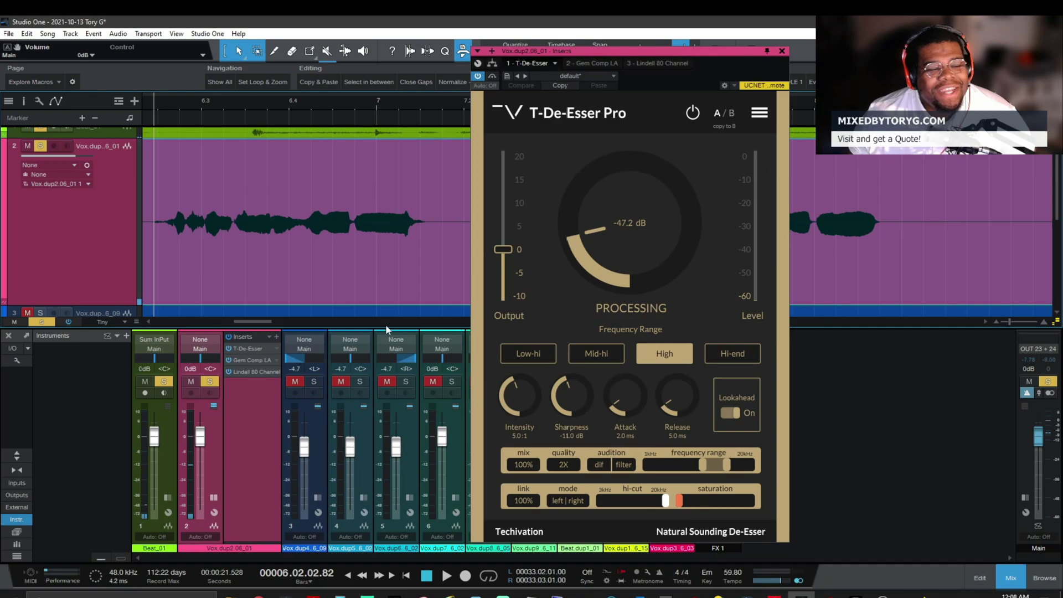
Play the first phrase while raising the de-esser's saturation to 100%, reduce the saturation to 10%, and stop playback.
mouse_move(271, 324)
mouse_down()
mouse_move(236, 324)
mouse_move(268, 323)
mouse_up()
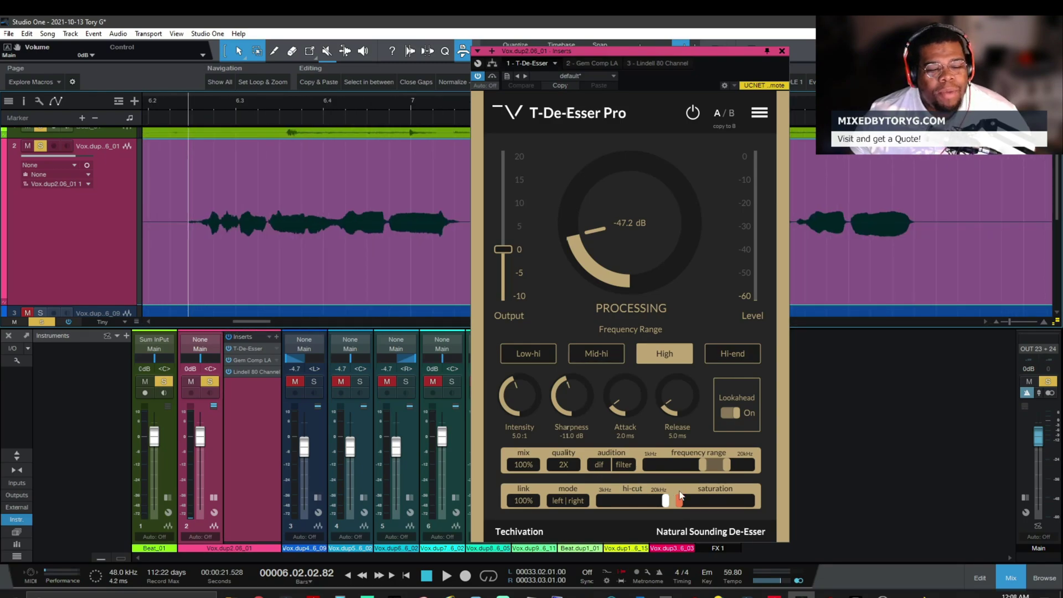
key(space)
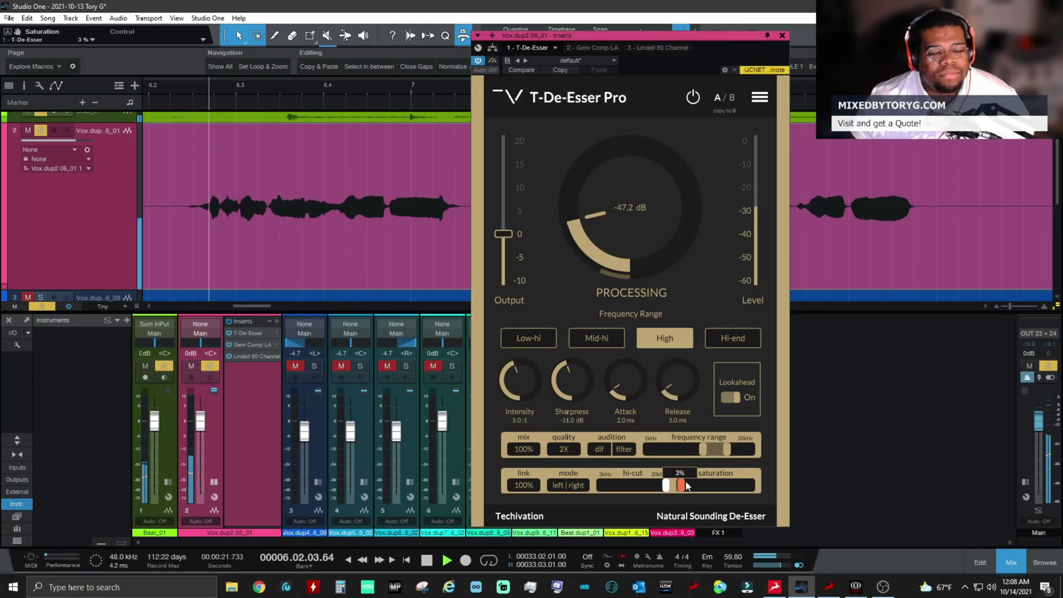
drag(680, 501, 757, 493)
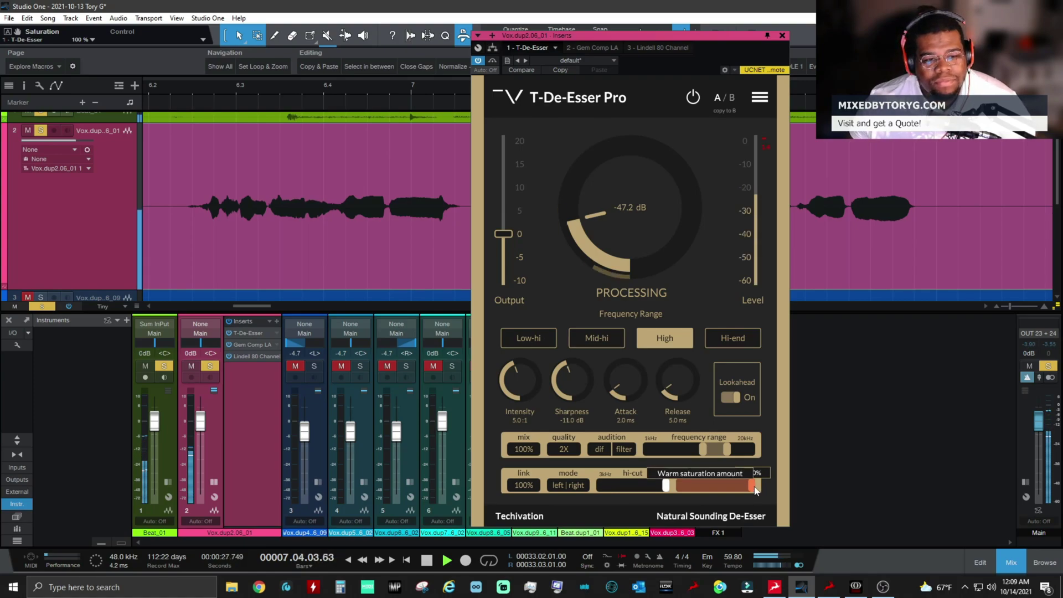
drag(757, 491, 697, 486)
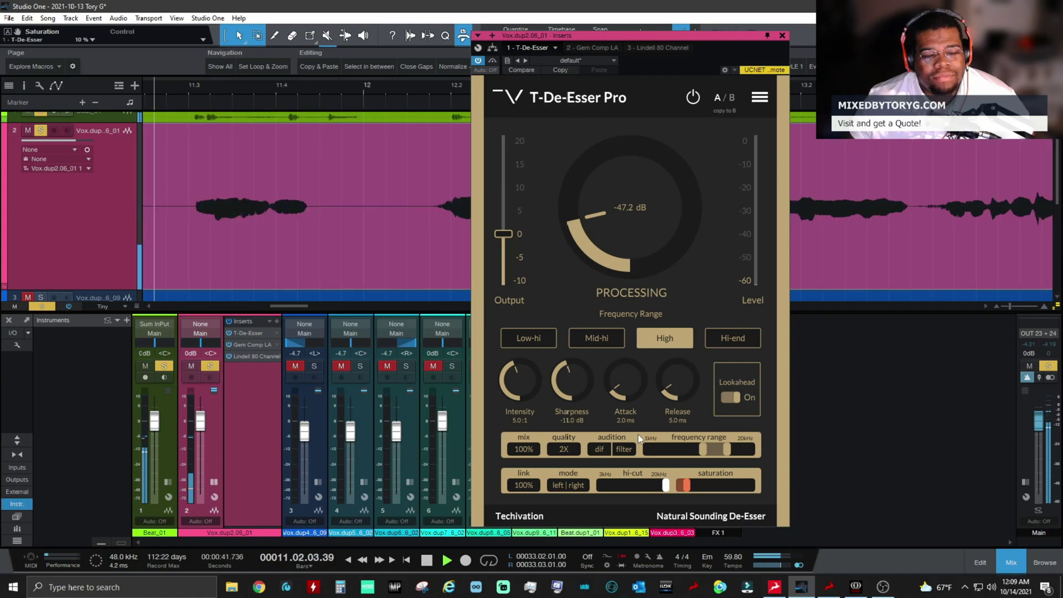
key(space)
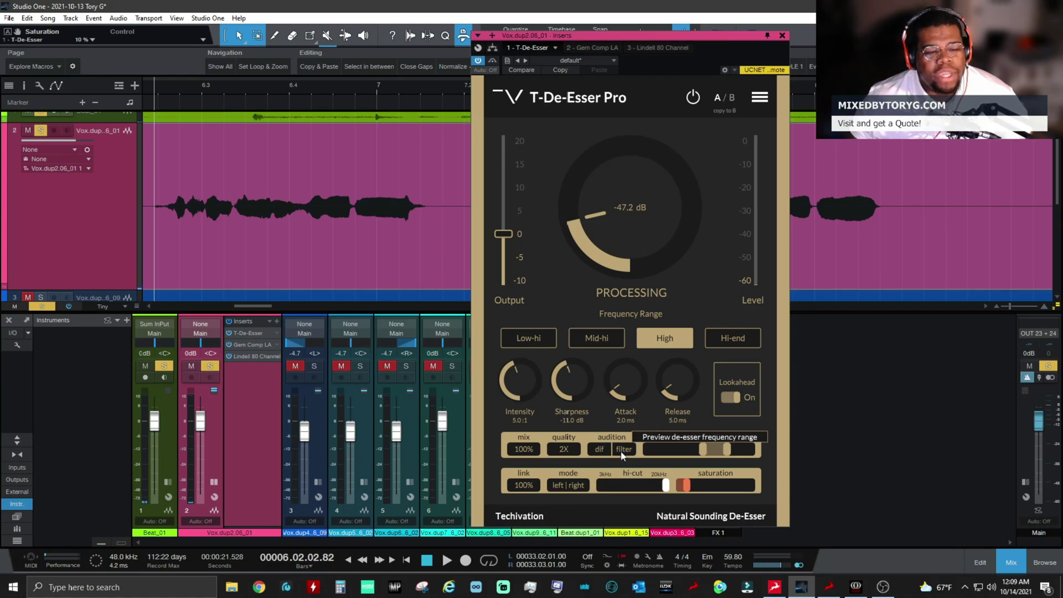
Play the vocal with the de-esser's filter audition on, and switch the audition to difference.
click(623, 450)
key(space)
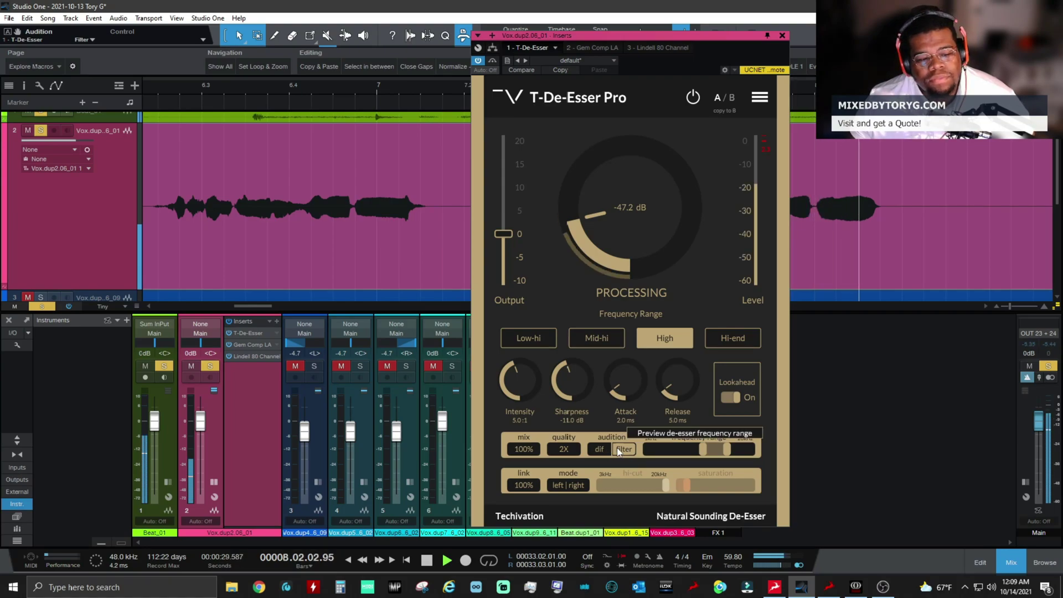
click(603, 450)
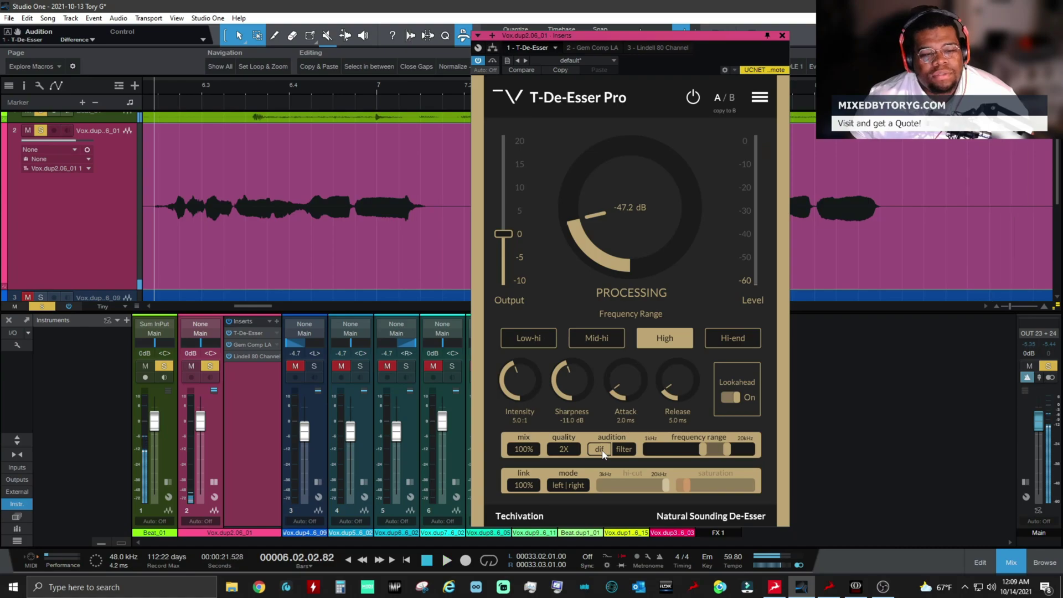
Unsolo and mute Beat_01, play the vocal's difference signal from bar 6 through bar 9, and turn the audition off.
click(164, 366)
click(145, 366)
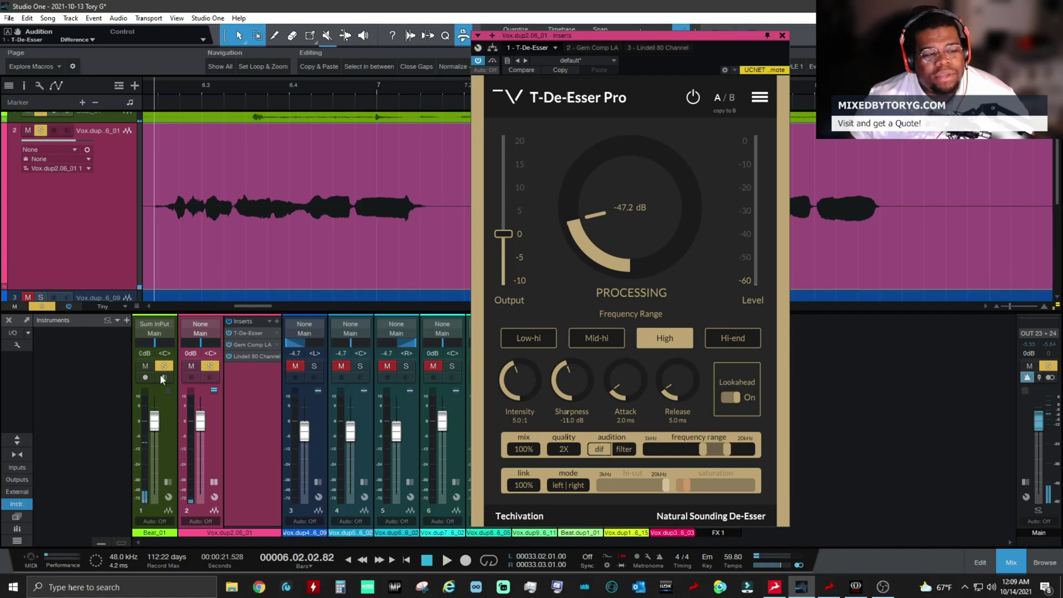
key(space)
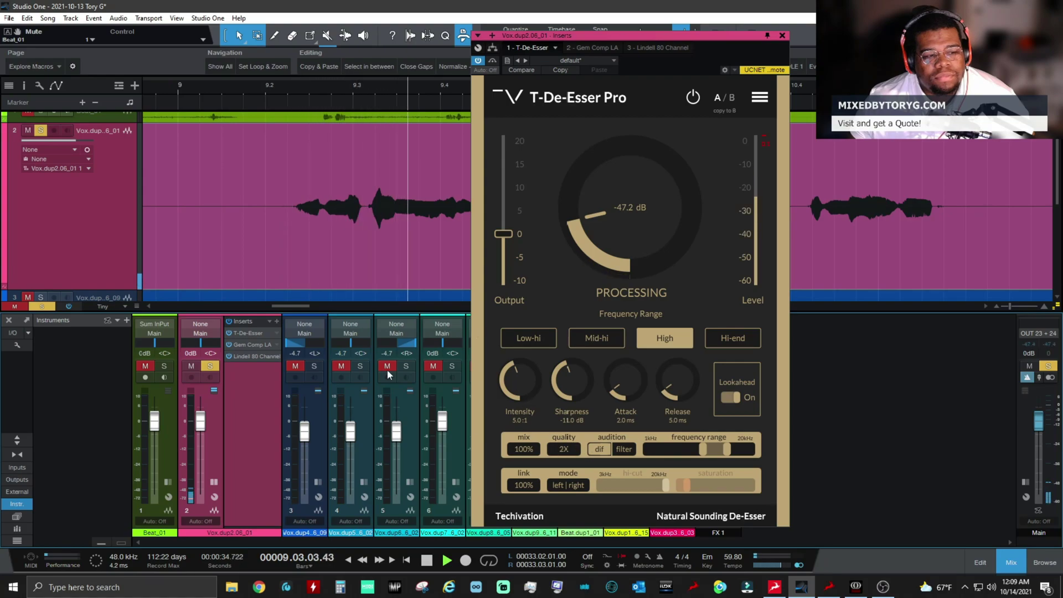
drag(304, 304, 318, 307)
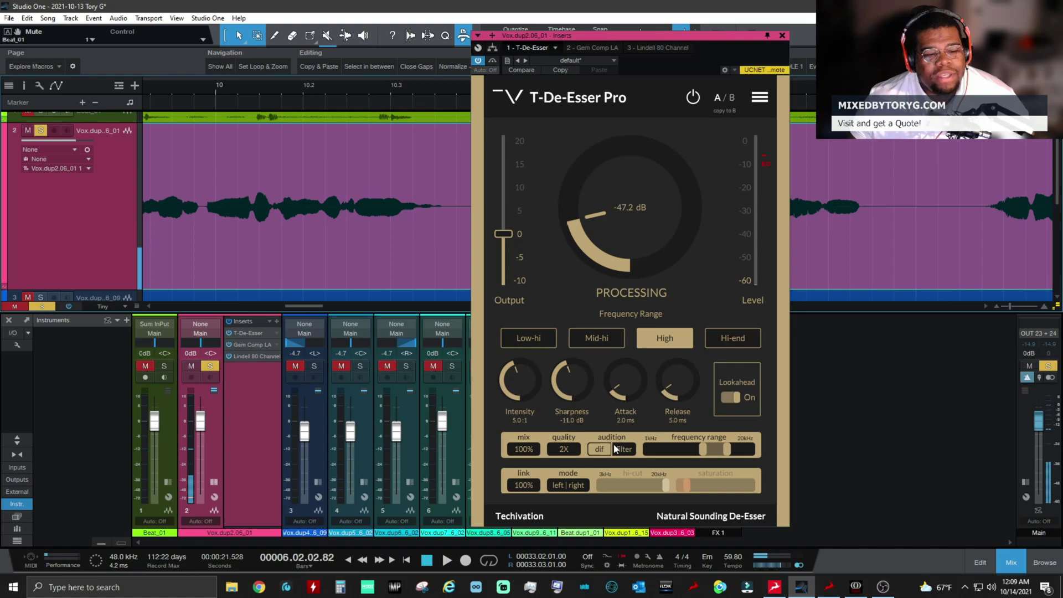
key(space)
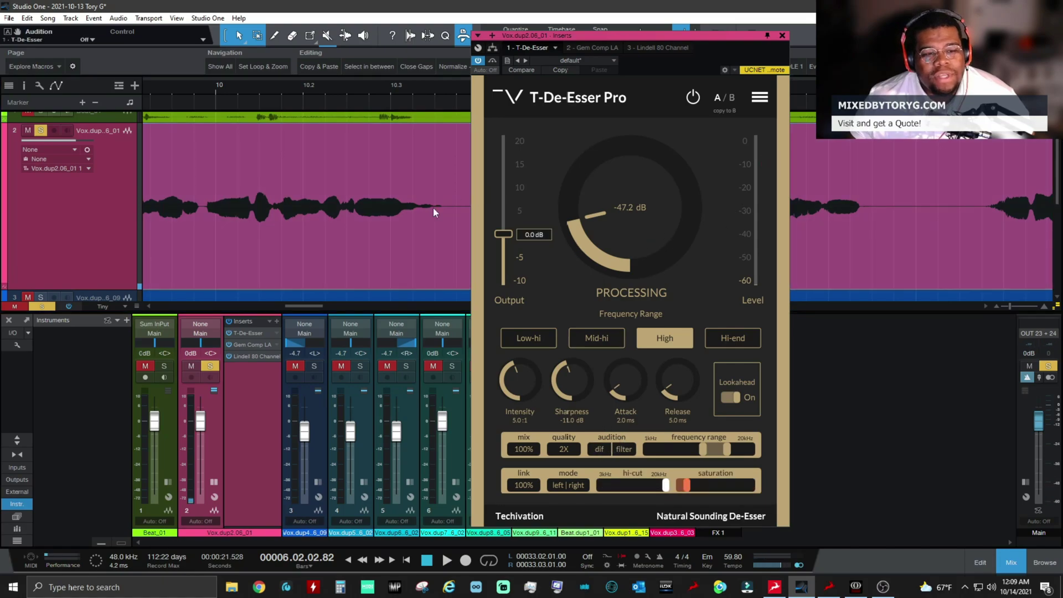
Set the playhead to bar 7, beat 3, just before the second vocal phrase, and start playback.
drag(308, 306, 294, 307)
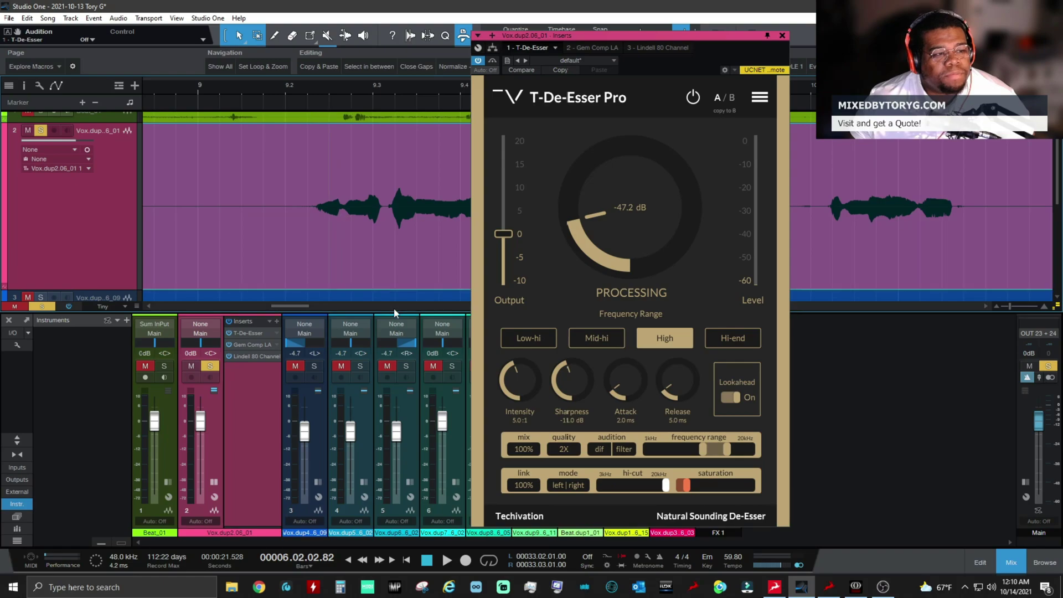
scroll(286, 309, left, 1)
scroll(285, 303, left, 3)
click(193, 88)
key(space)
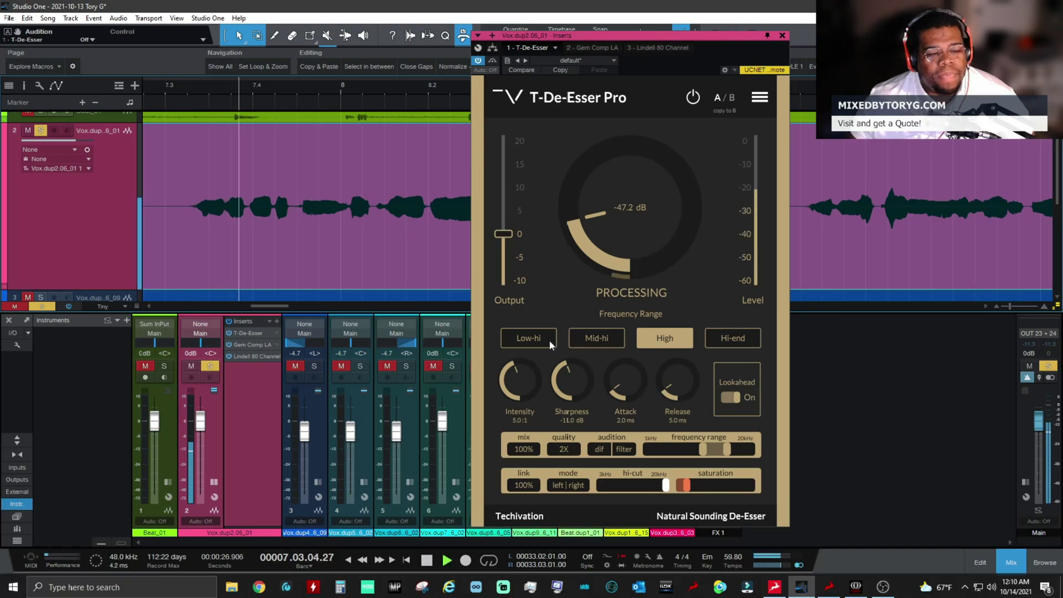
Compare the Low-hi, Mid-hi, High and Hi-end frequency ranges during playback, stop, and set the range back to High.
click(549, 339)
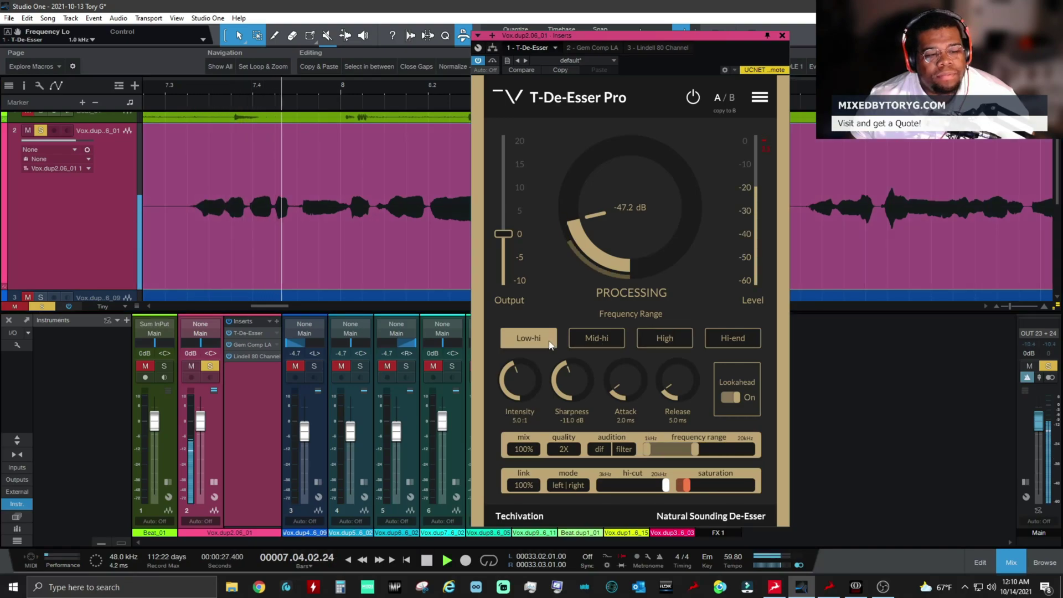
click(601, 337)
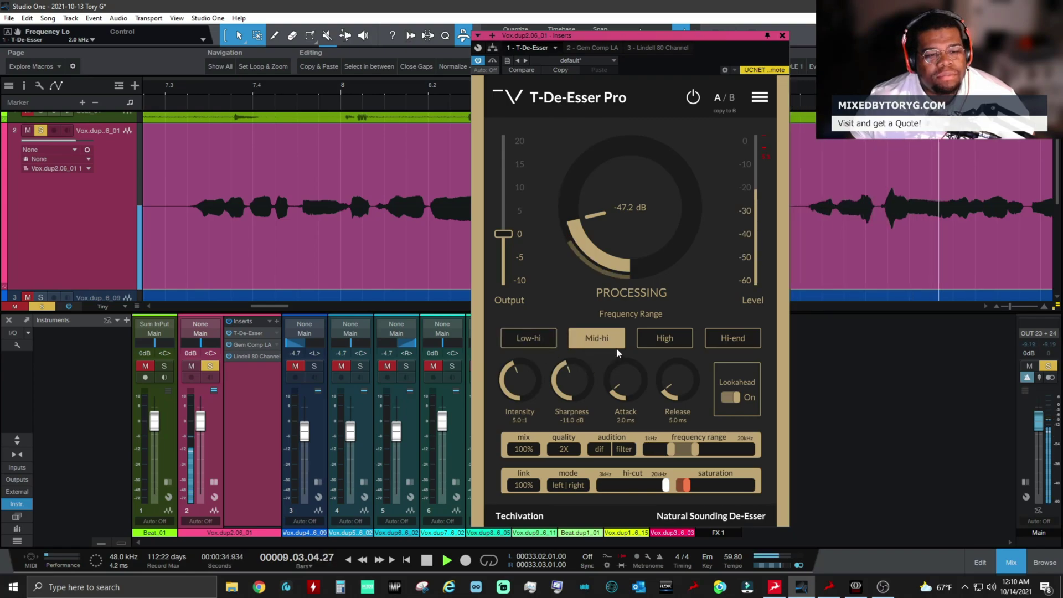
click(650, 338)
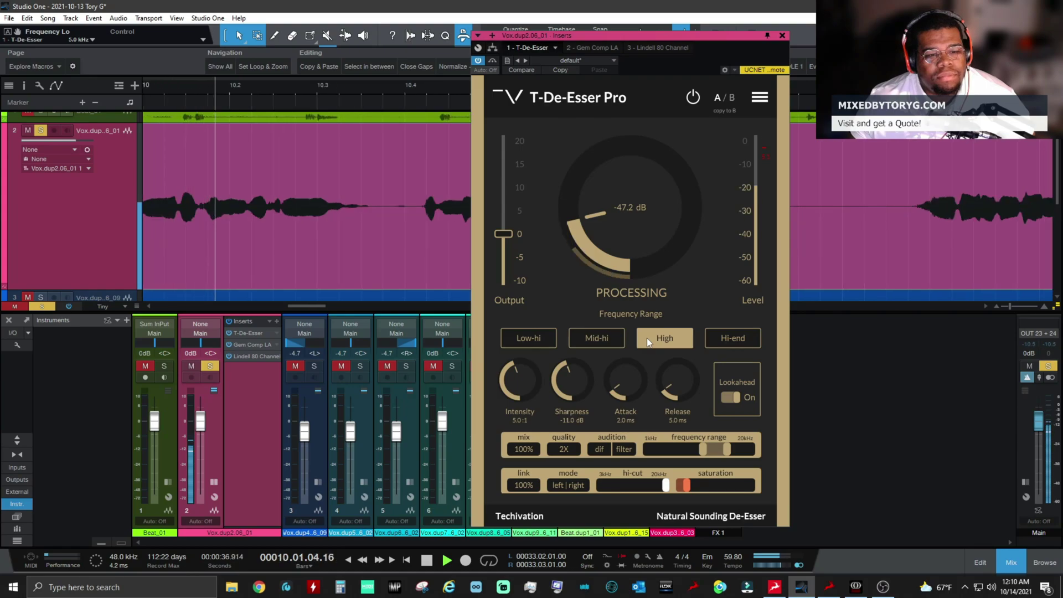
click(746, 337)
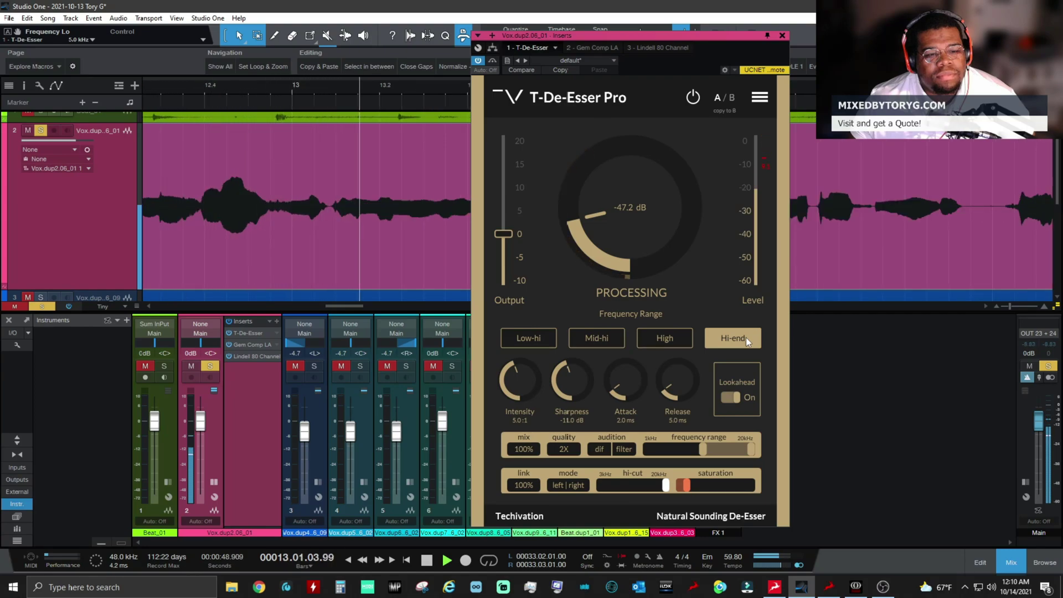
key(space)
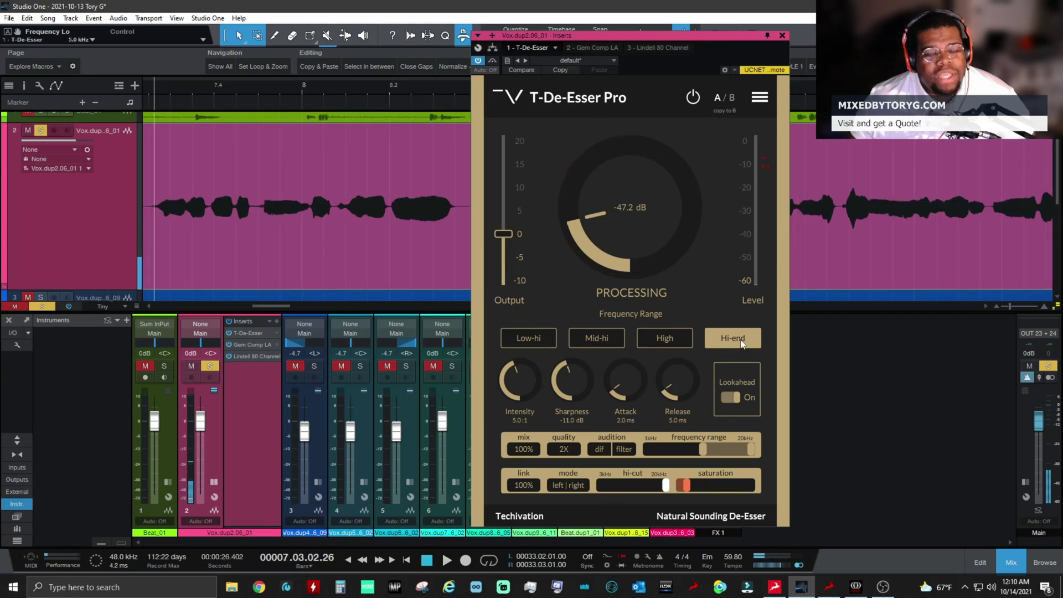
click(680, 340)
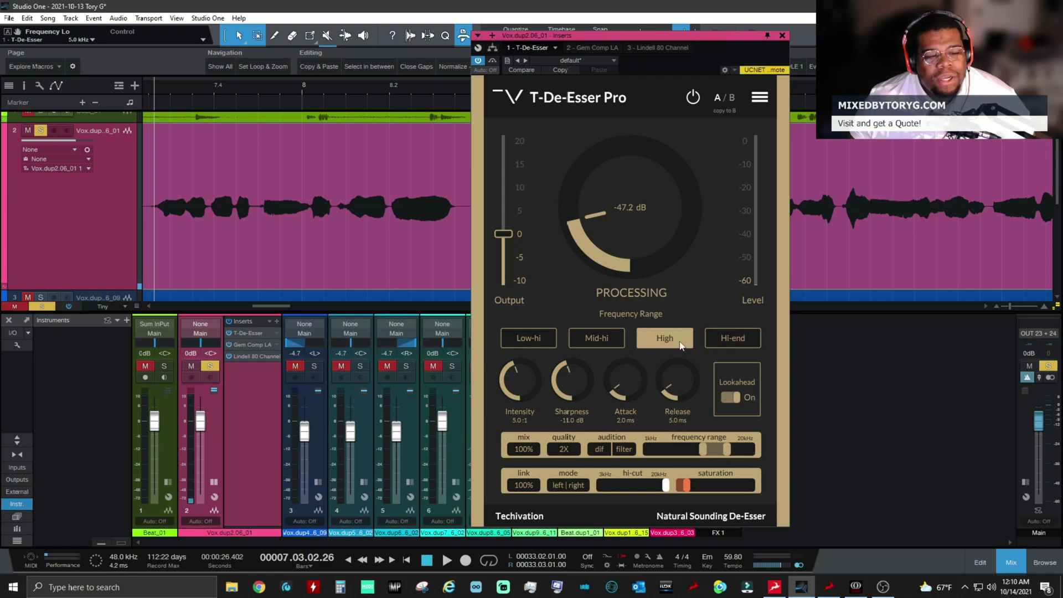
Check the frequency range and hi-cut values, and play the vocal briefly from bar 7, beat 3, with the hi-cut at 20 kHz.
mouse_move(710, 447)
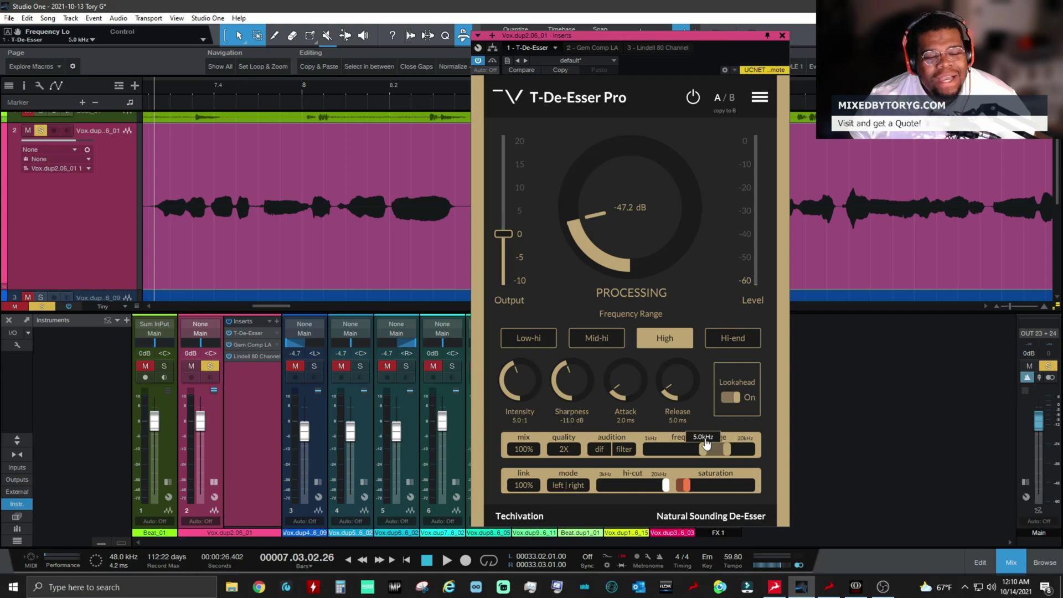
mouse_move(685, 488)
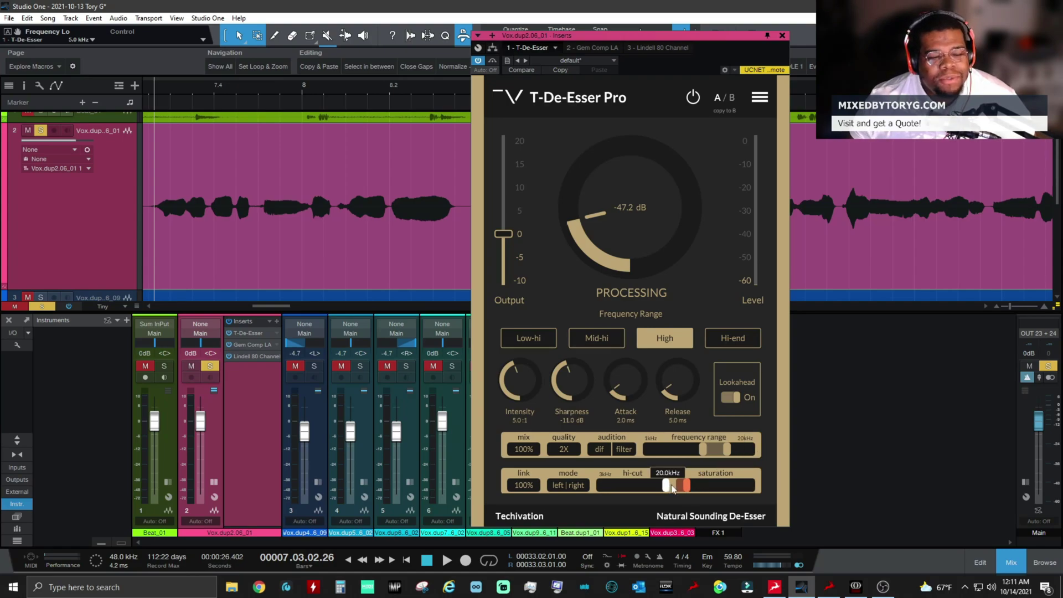
key(space)
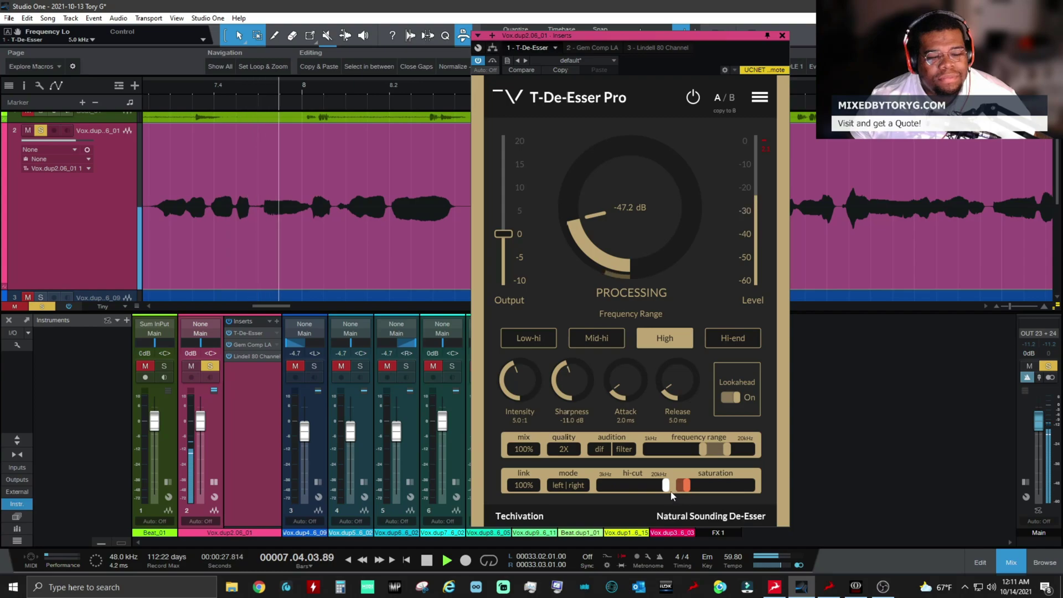
key(space)
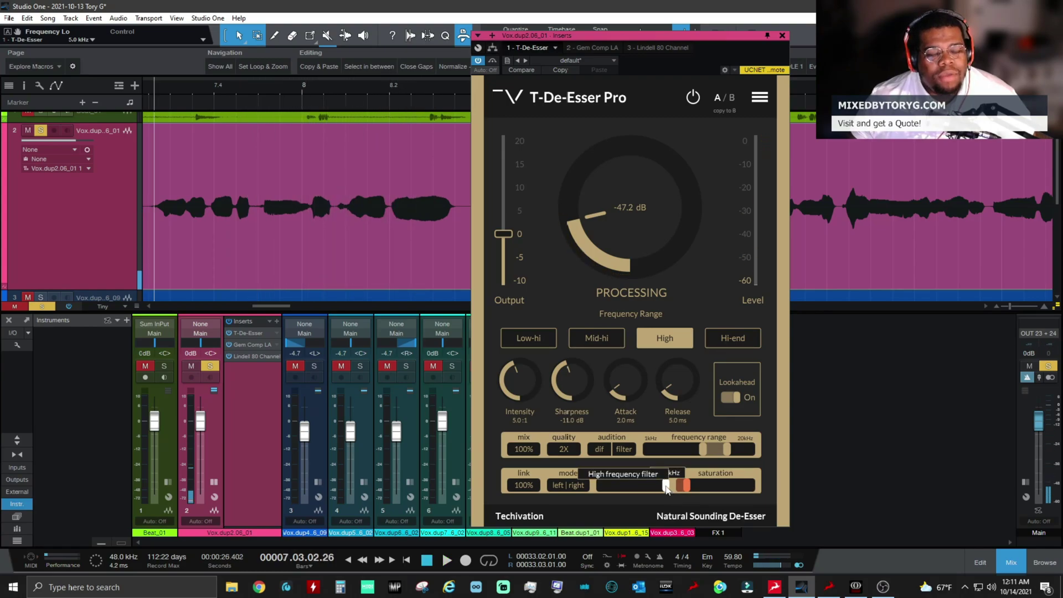
Try the hi-cut at 3 kHz while playing the vocal, nudge the saturation slightly, and return the hi-cut to 20 kHz.
drag(666, 485, 547, 487)
key(space)
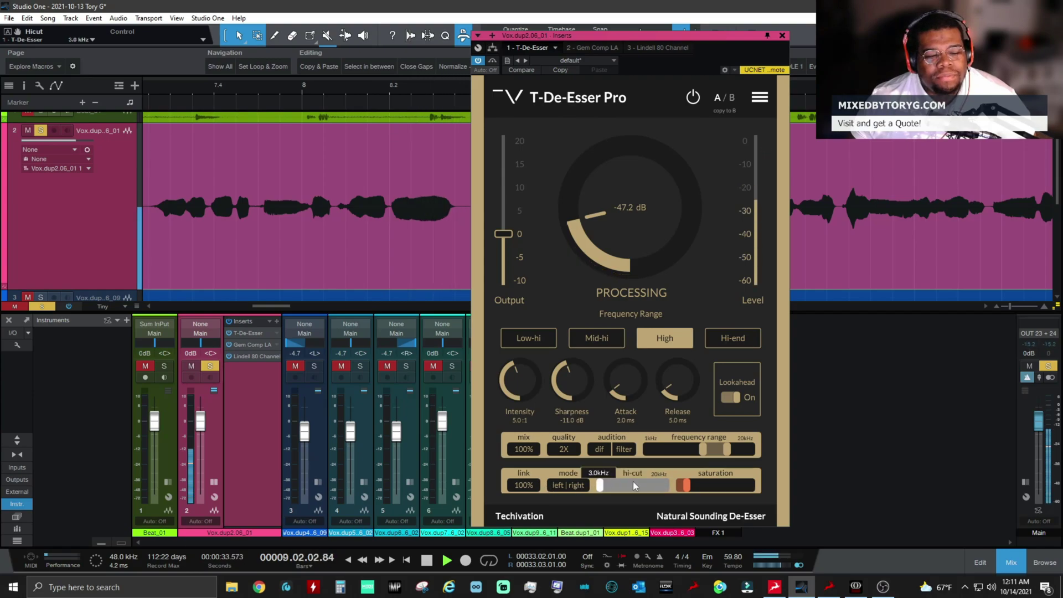
mouse_move(685, 486)
mouse_down()
mouse_move(791, 472)
mouse_move(688, 487)
mouse_up()
drag(600, 485, 665, 485)
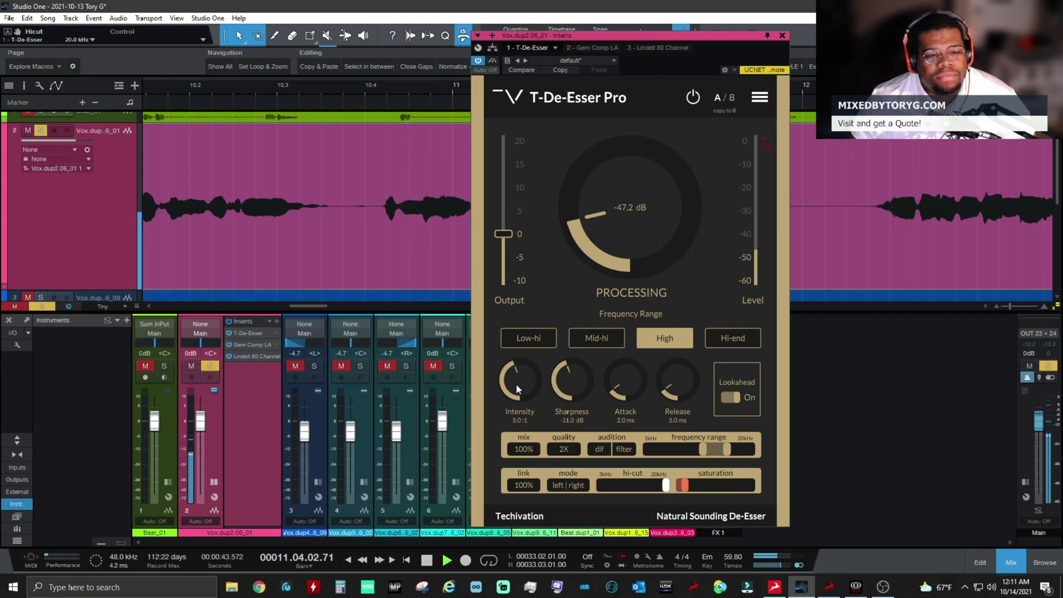
Try the intensity at 7.3:1 during playback, restore it to 5.0:1, and set the sharpness to -14.7 dB while playing the vocal again.
drag(518, 384, 524, 378)
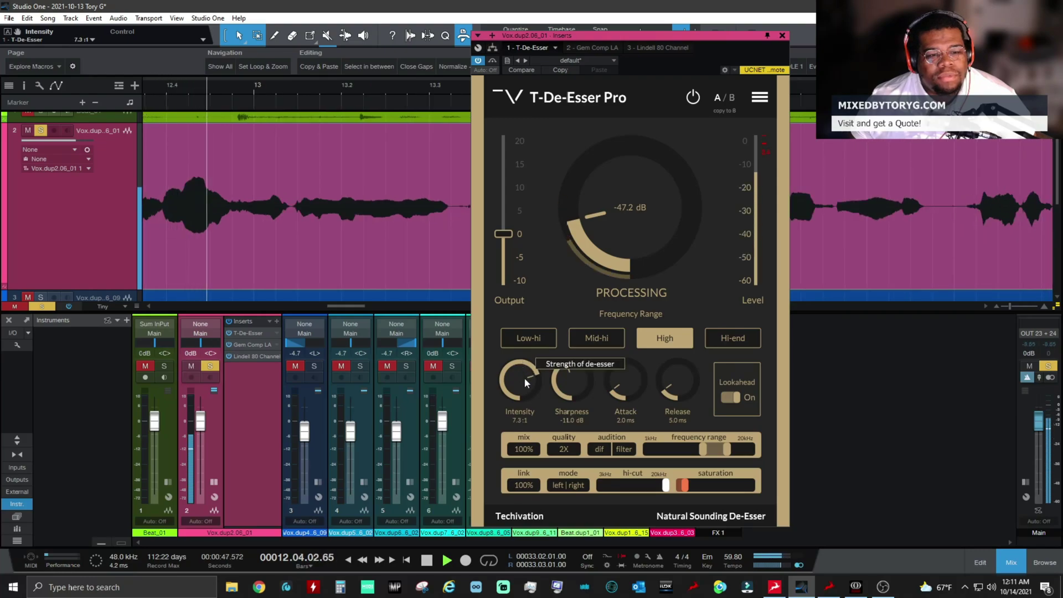
key(space)
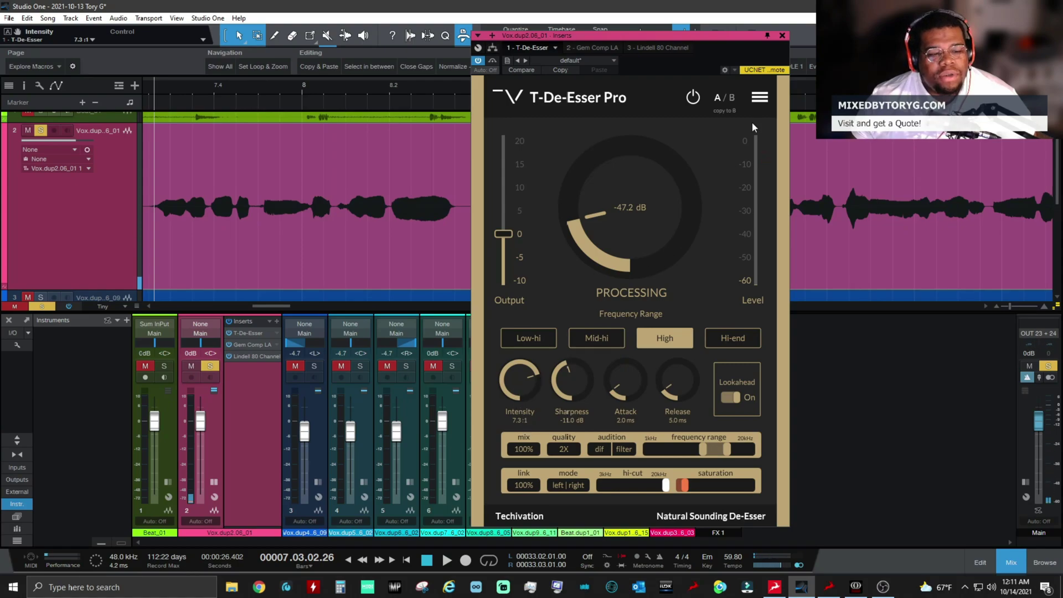
drag(514, 406, 512, 431)
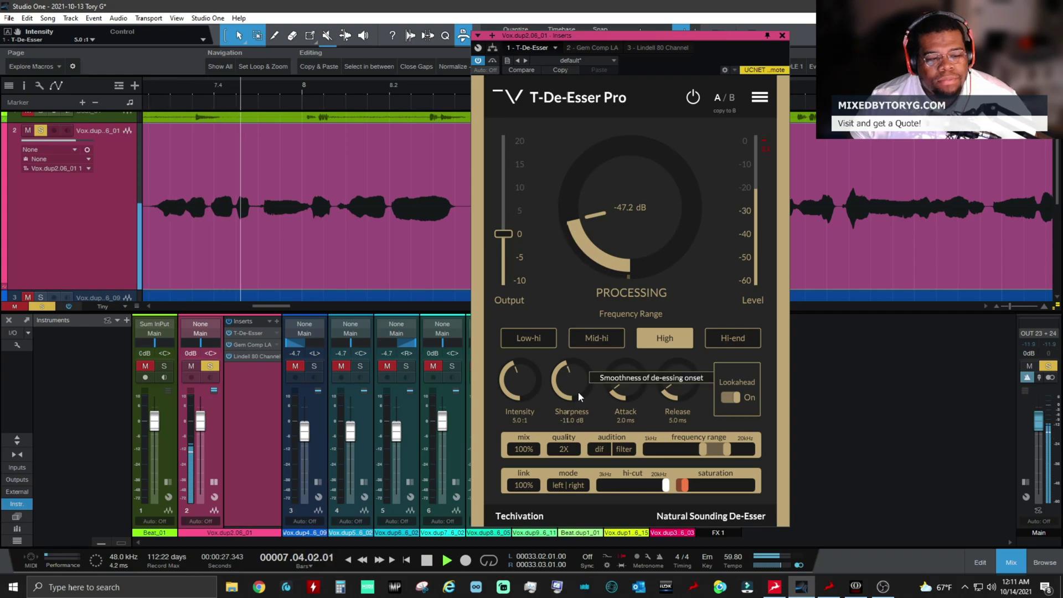
drag(576, 393, 589, 371)
key(space)
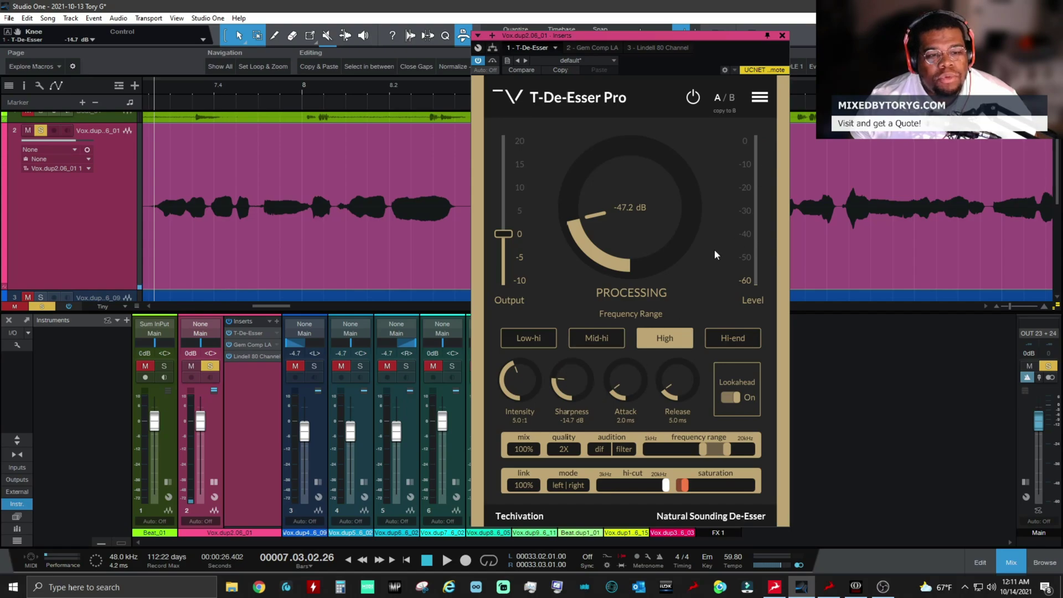
Try the T-De-Esser sharpness at 0.0 dB and -20.0 dB while playing the vocal, and stop playback.
key(space)
double_click(573, 394)
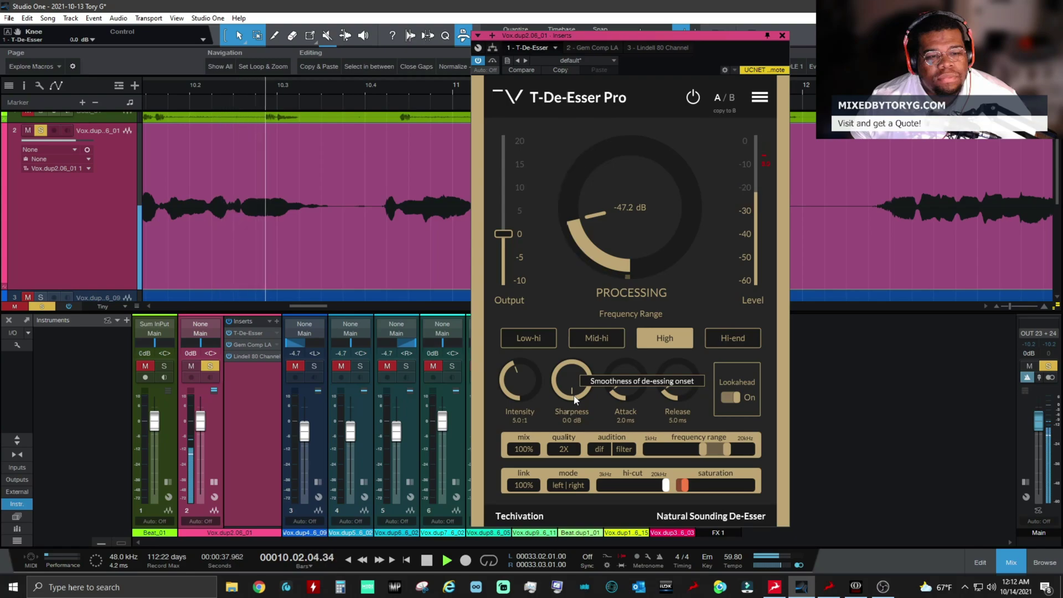
drag(574, 398, 546, 549)
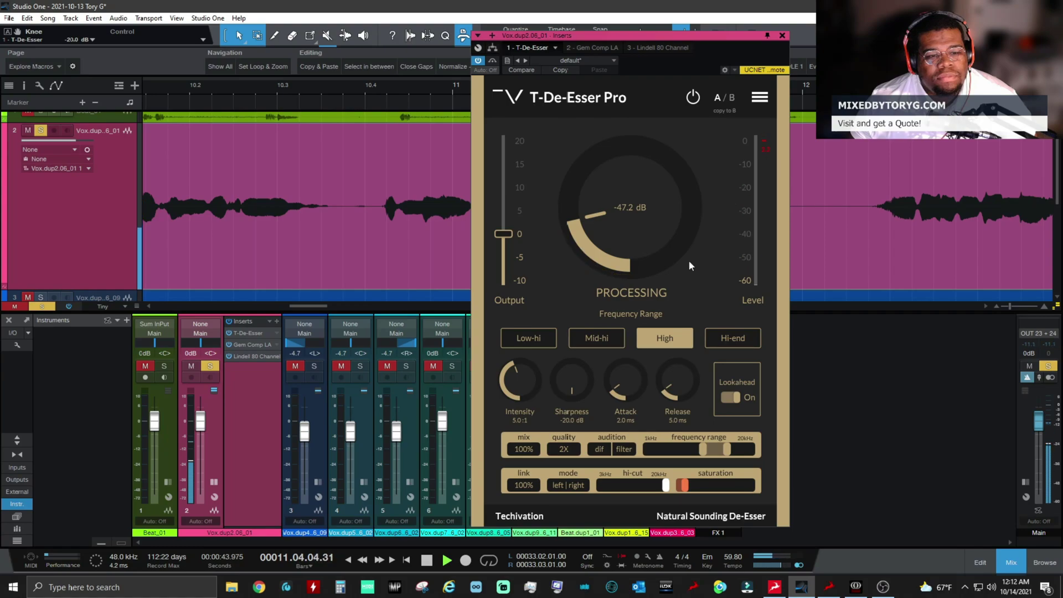
key(space)
Set the sharpness to -10.5 dB, and try the mid | side mode with a 69% link before restoring left | right at 100%.
drag(595, 342, 597, 339)
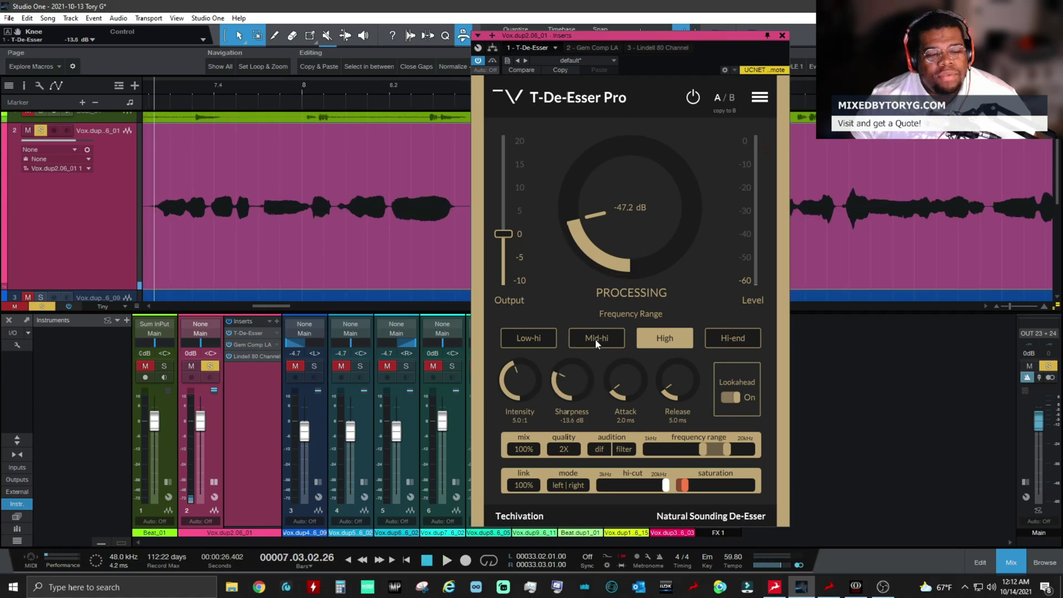
drag(583, 376, 611, 318)
drag(583, 385, 621, 409)
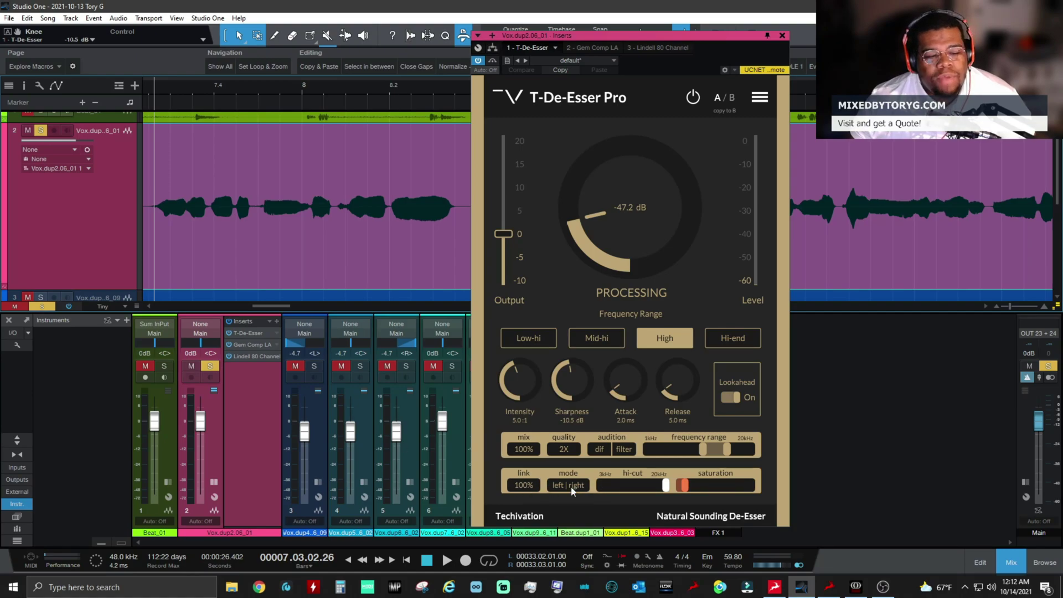
click(570, 486)
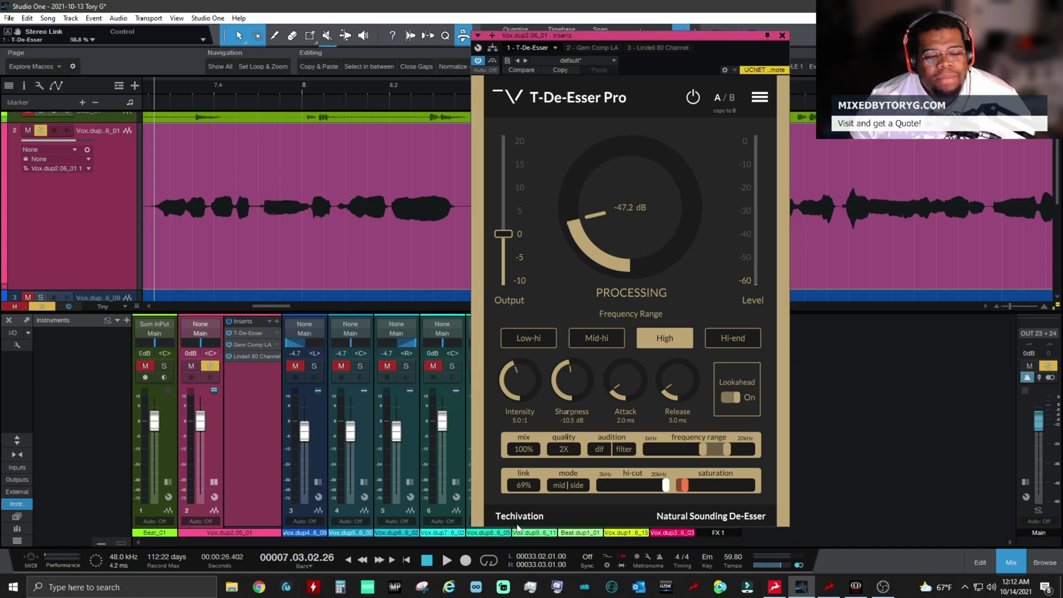
click(574, 488)
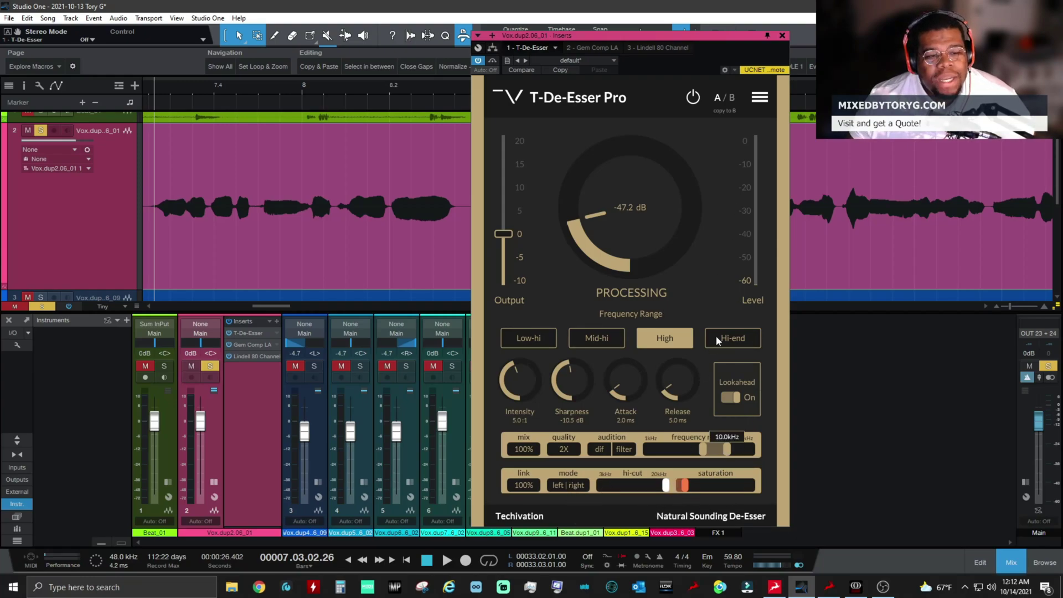
Unsolo the Vox.dup2.06_01 channel, unmute Beat_01, and move the T-De-Esser window clear of the mixer.
click(211, 367)
click(145, 366)
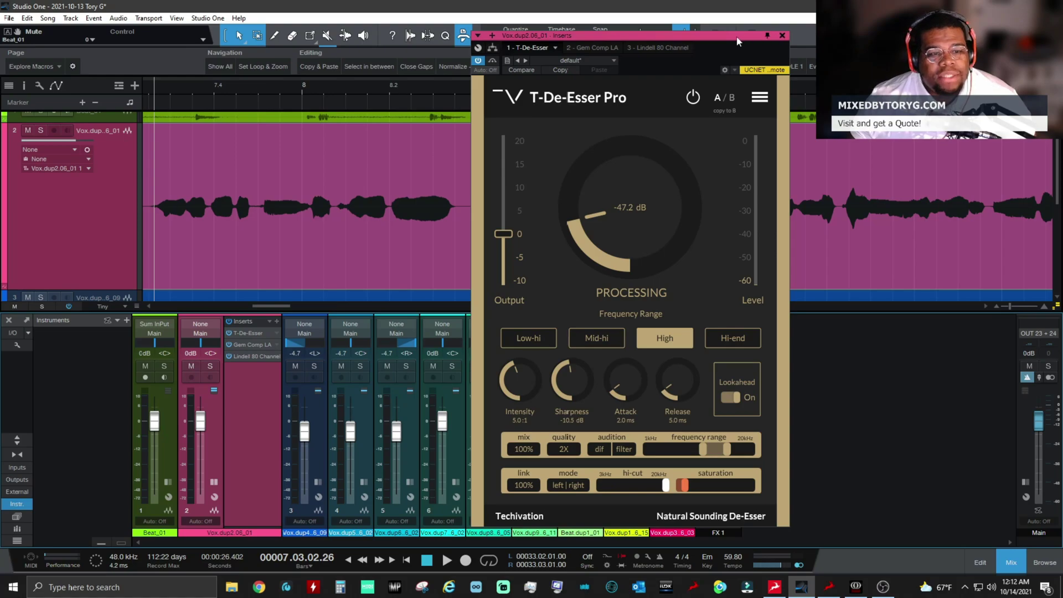
drag(740, 40, 993, 48)
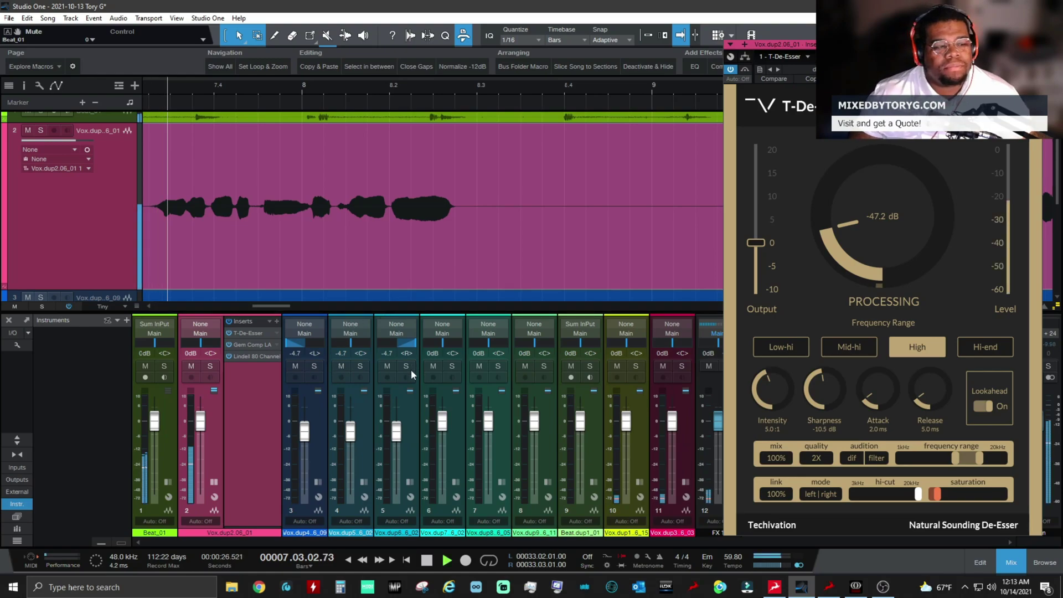
Search the effects for "eq" and insert the Pre 1973 on the Vox.dup2.06_01 channel.
click(268, 320)
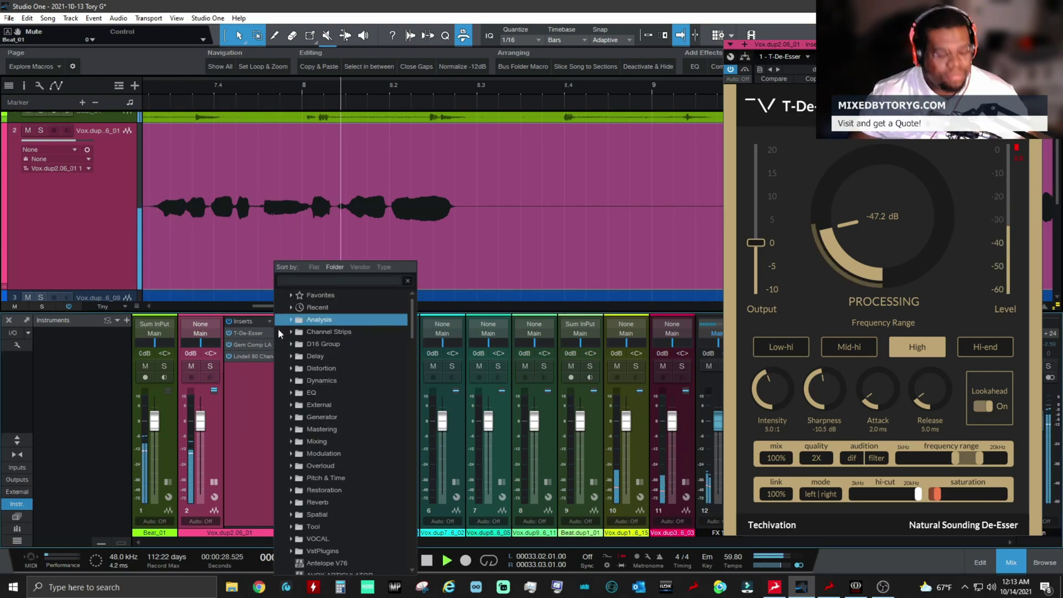
text(eq)
click(285, 369)
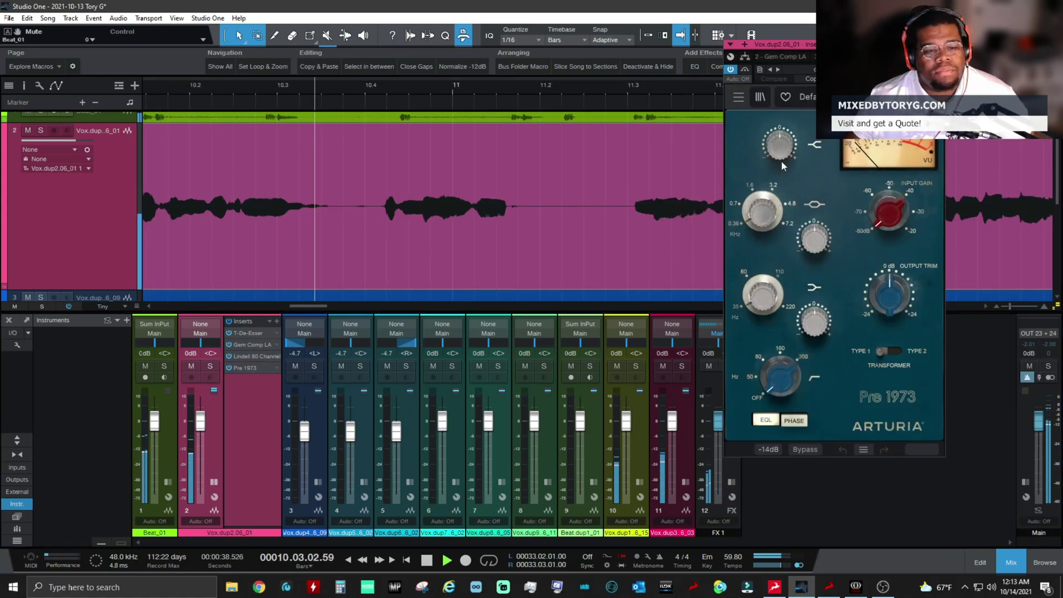
Raise the Pre 1973 high-shelf gain to 3.89 dB during playback, stop, and close the plug-in window.
mouse_move(782, 160)
drag(783, 160, 783, 140)
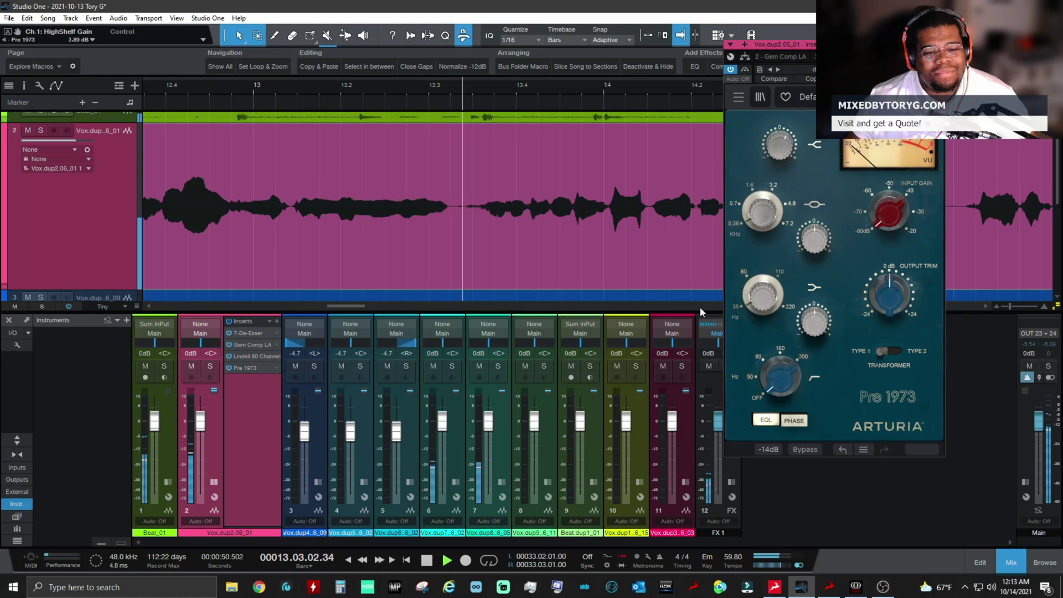
key(space)
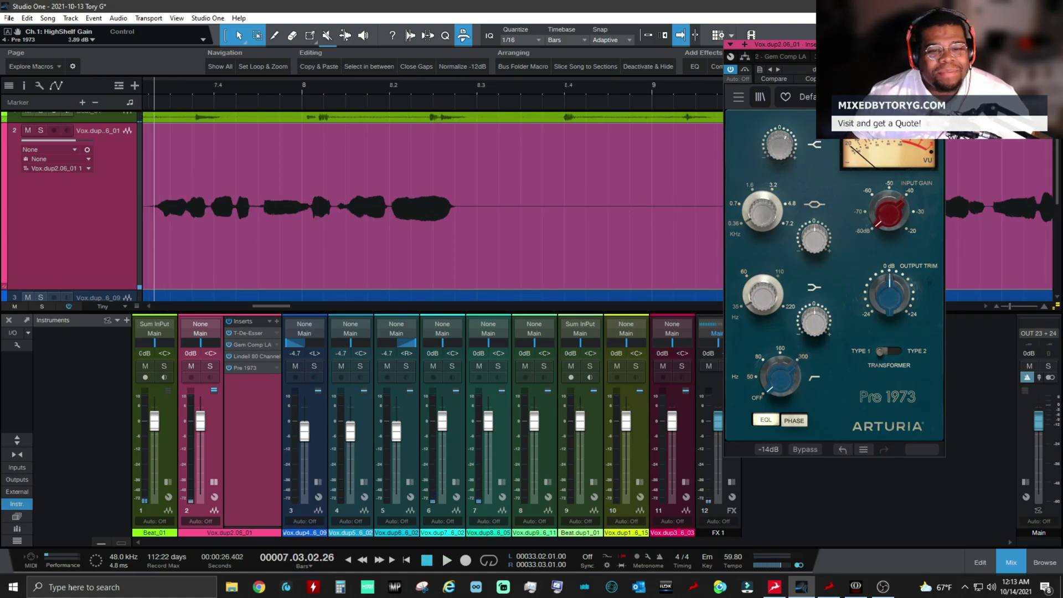
click(939, 44)
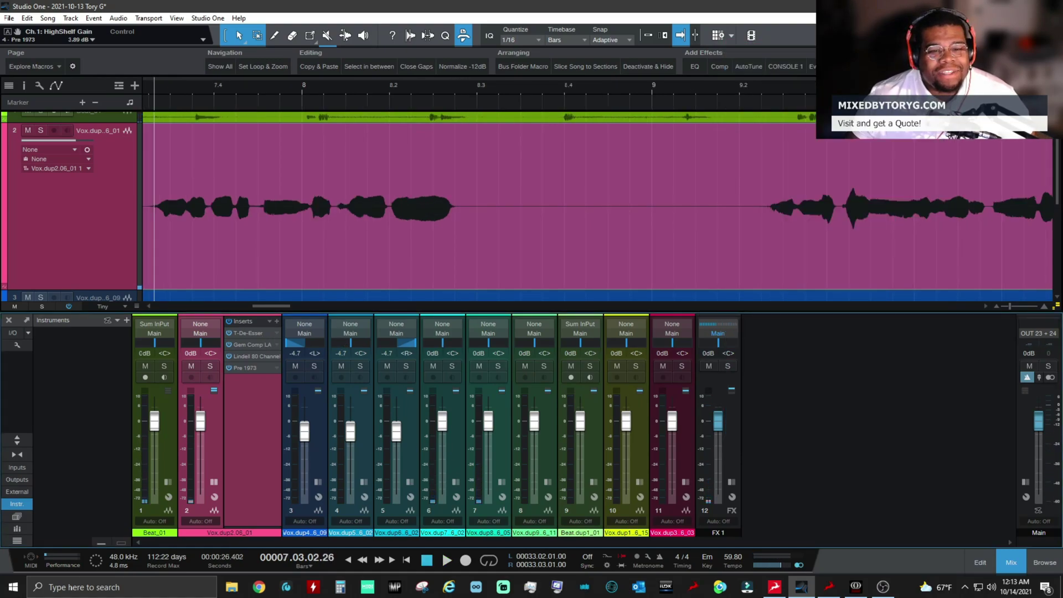
Reopen T-De-Esser, show the whole song in the arrangement, and play the mix from about bar 18 and about bar 12.
click(252, 333)
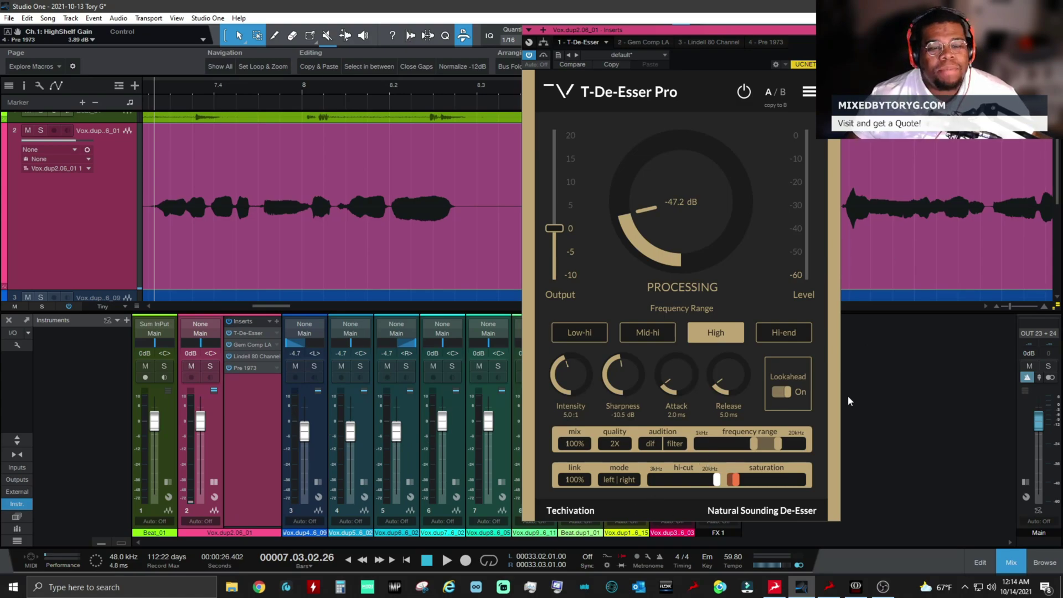
drag(1015, 307, 1007, 309)
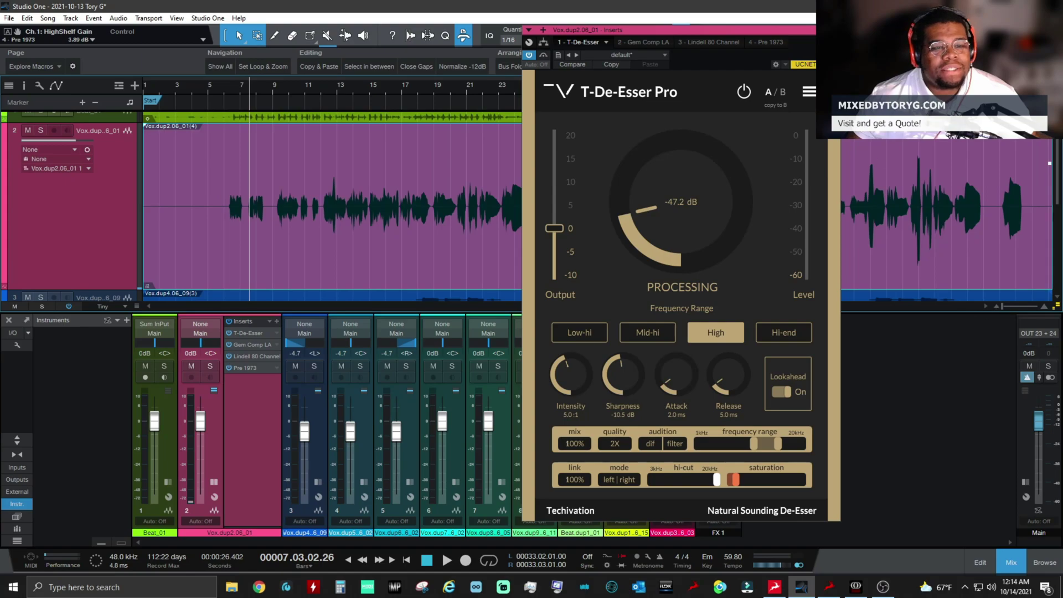
drag(790, 32, 347, 53)
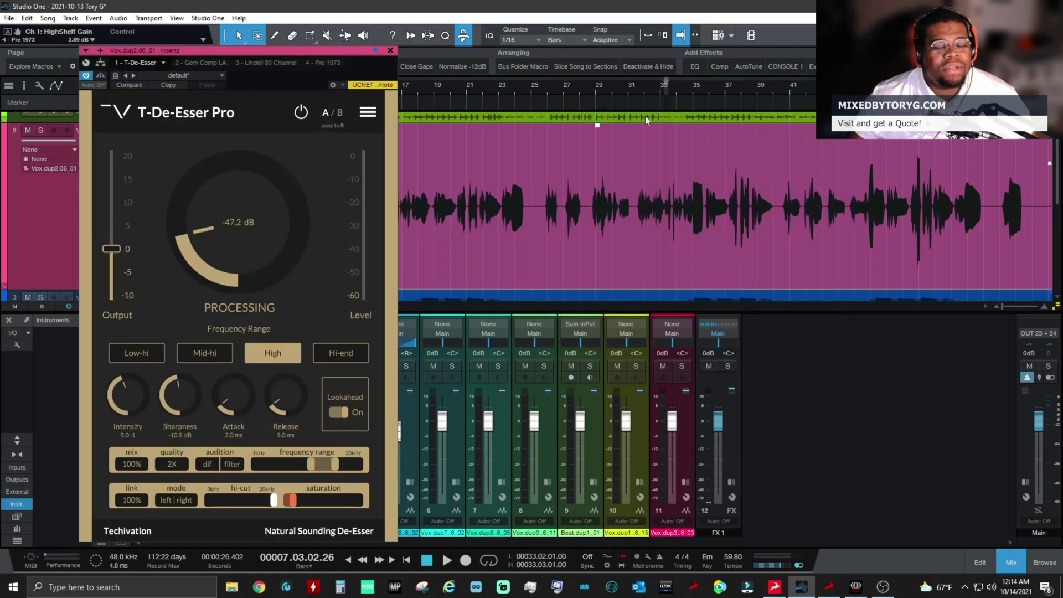
click(421, 88)
key(space)
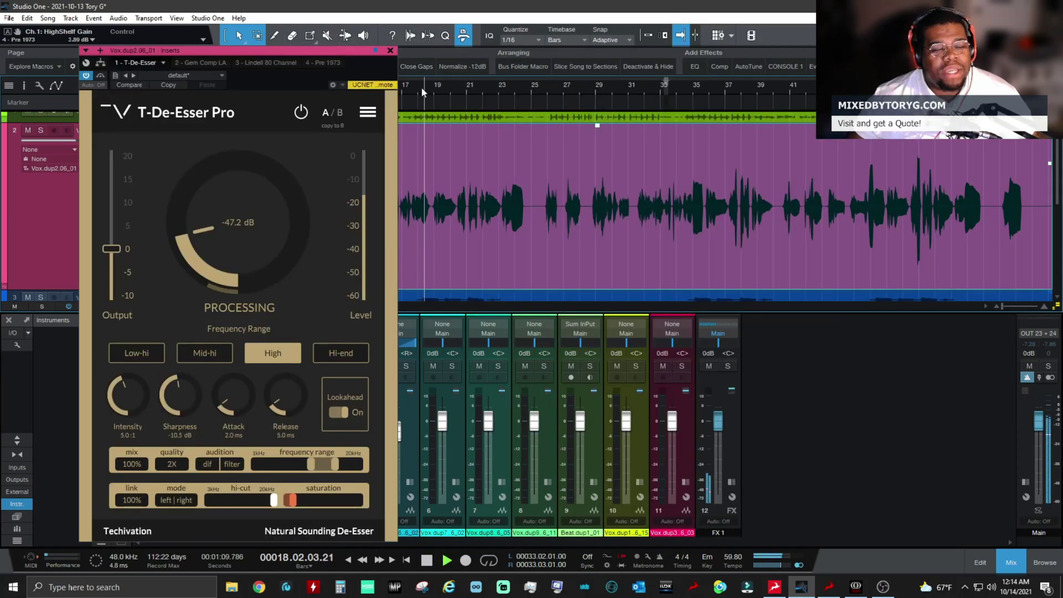
drag(322, 49, 735, 57)
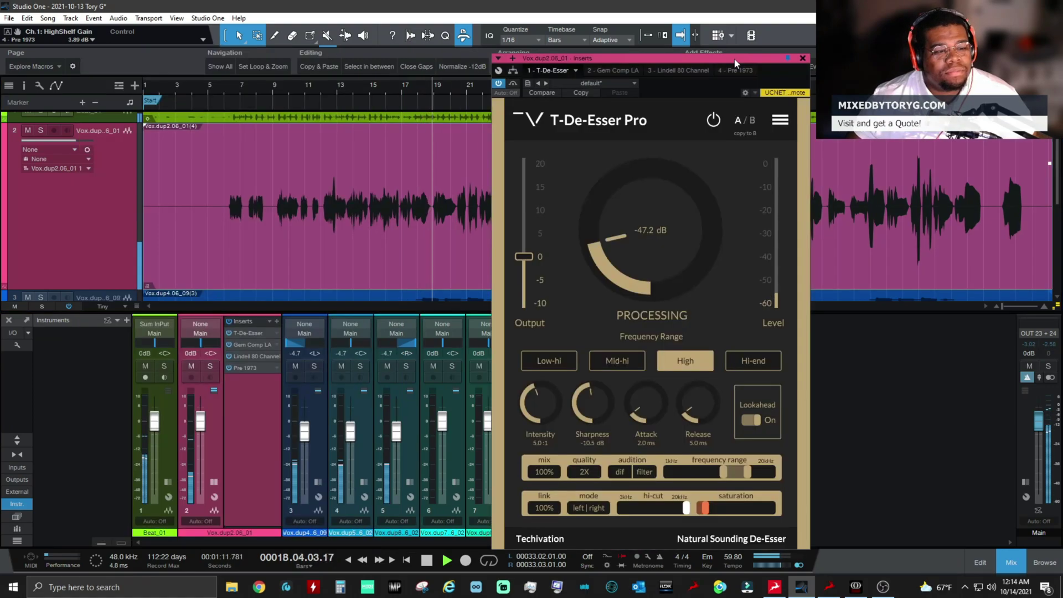
click(338, 89)
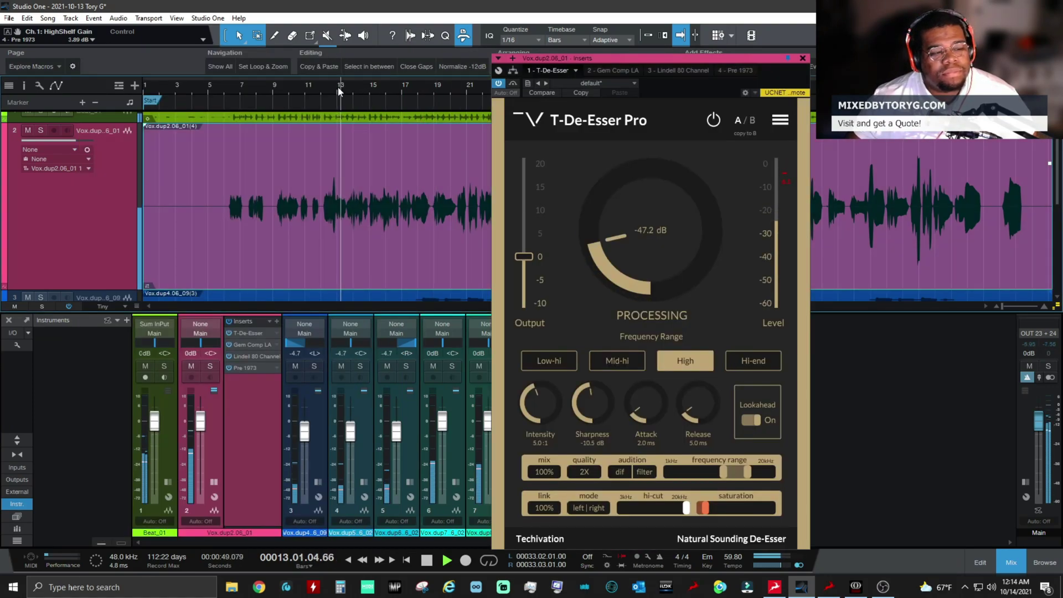
click(327, 86)
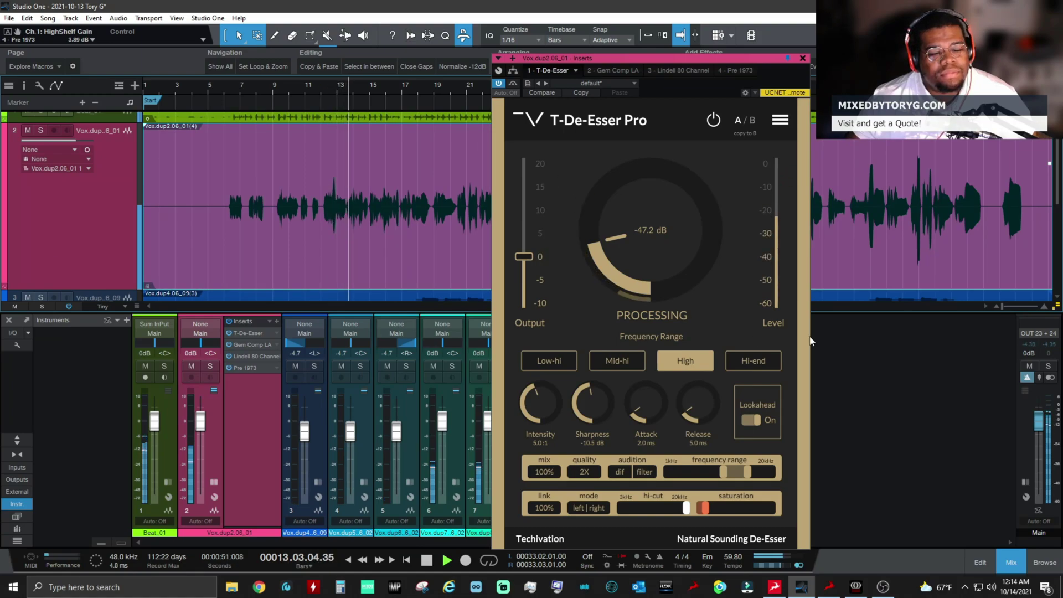
Compare the mix with T-De-Esser bypassed and active, using the plug-in's own bypass and the host's, close its window, and stop playback.
click(714, 120)
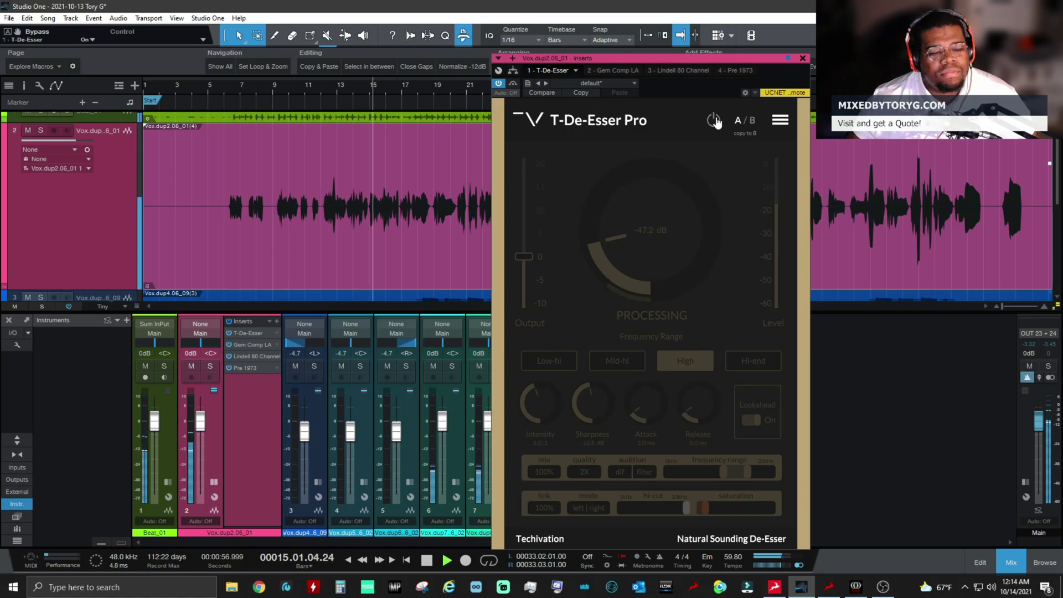
click(715, 125)
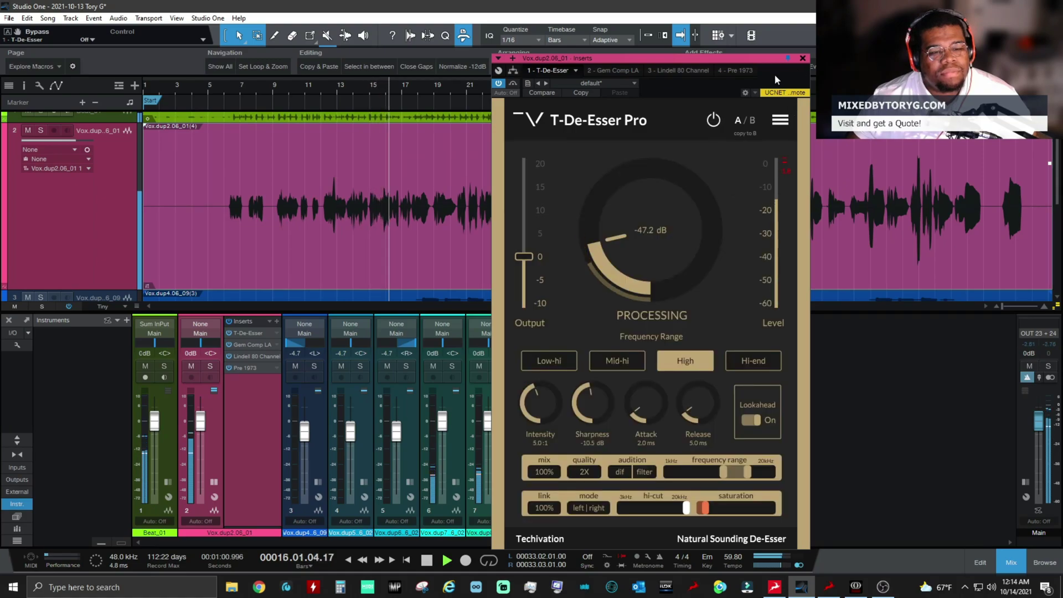
click(514, 83)
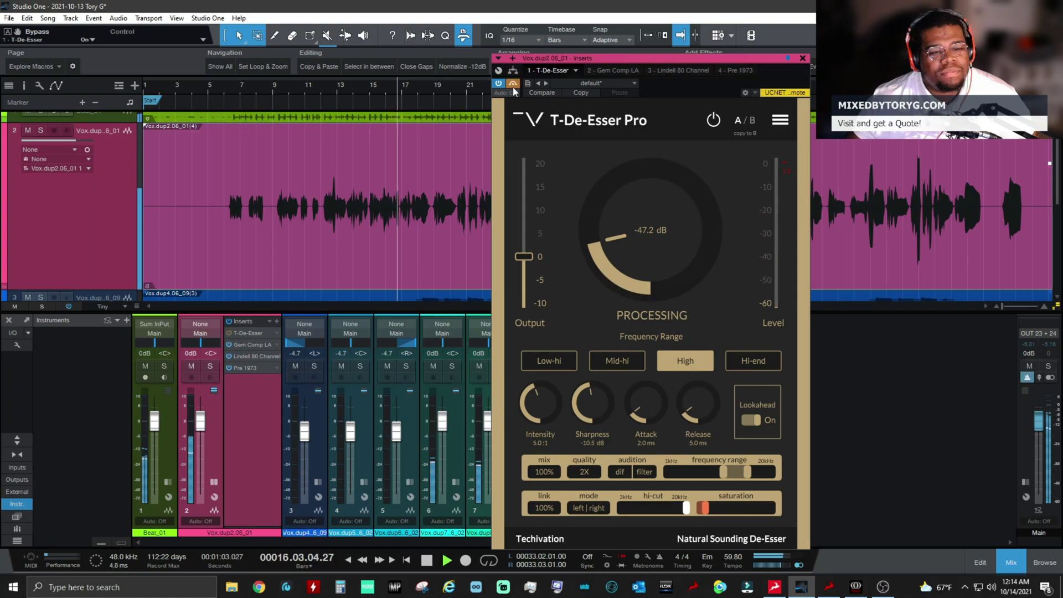
click(513, 86)
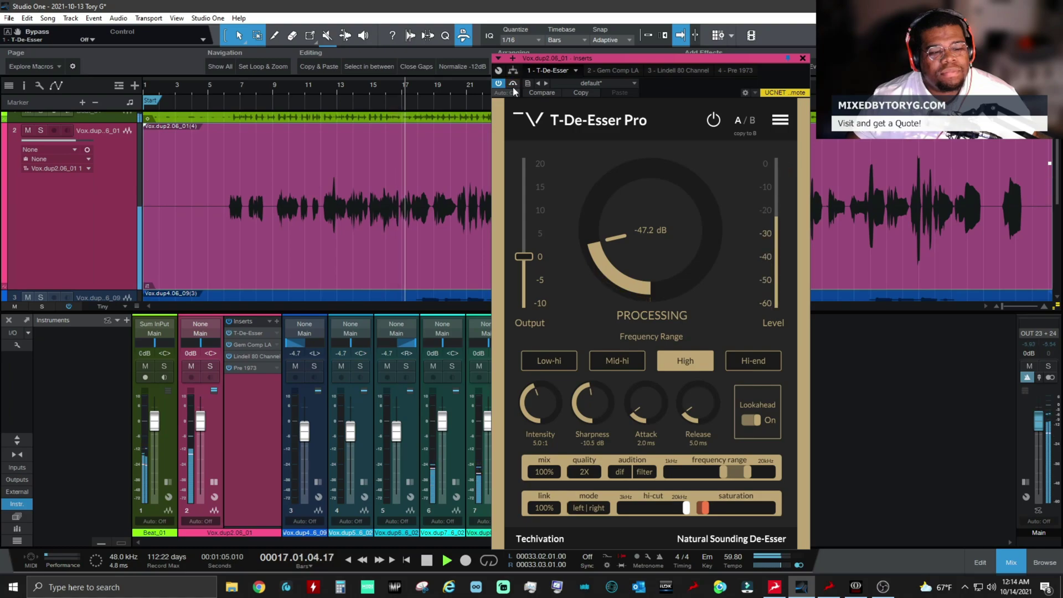
click(803, 58)
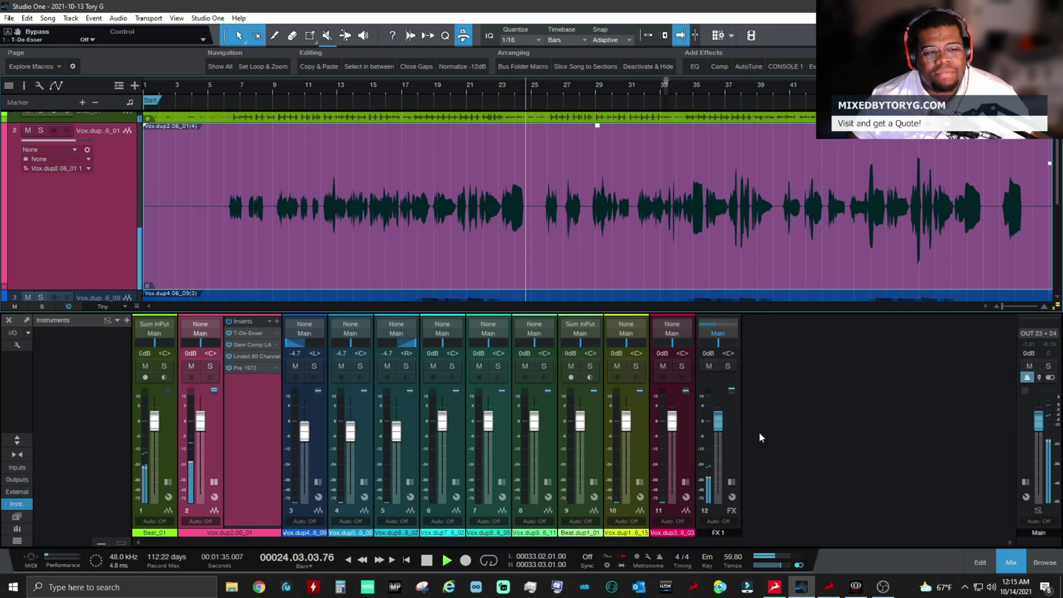
key(space)
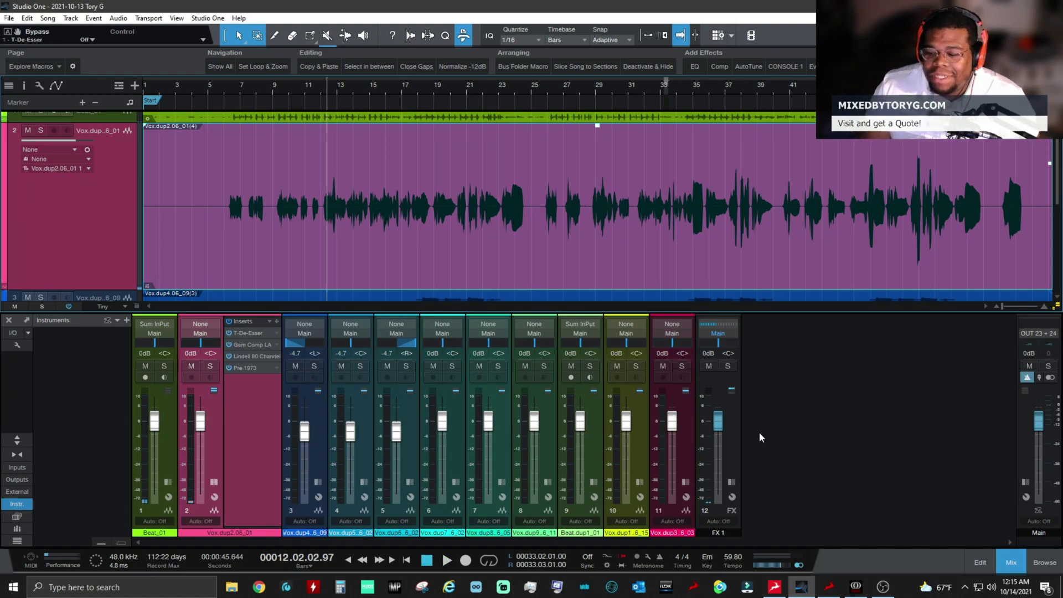
Reopen T-De-Esser on the vocal channel, try the quality at 1X, and restore it to 2X.
click(248, 334)
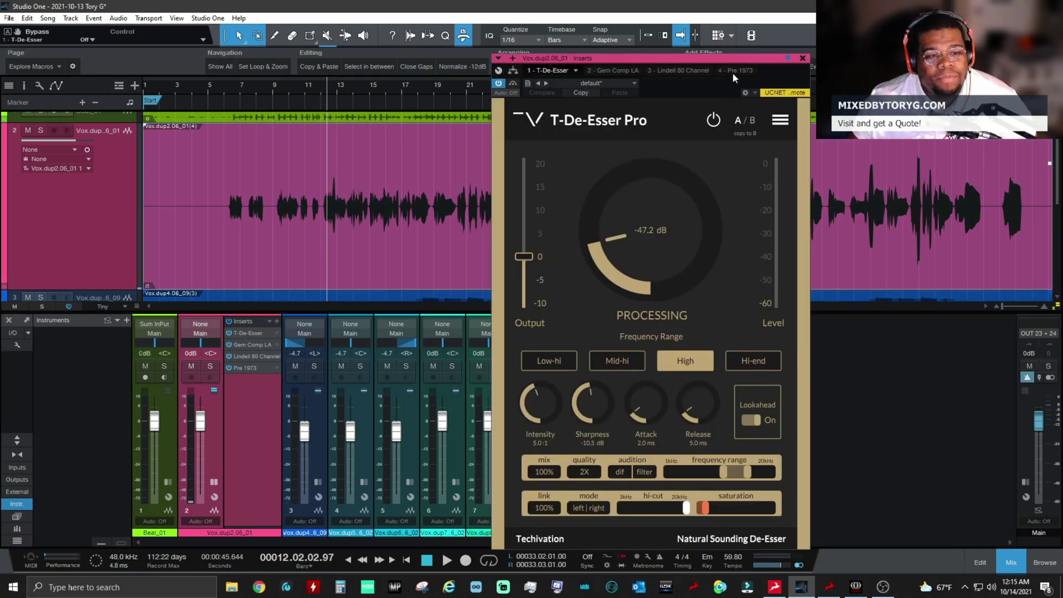
drag(735, 62, 692, 31)
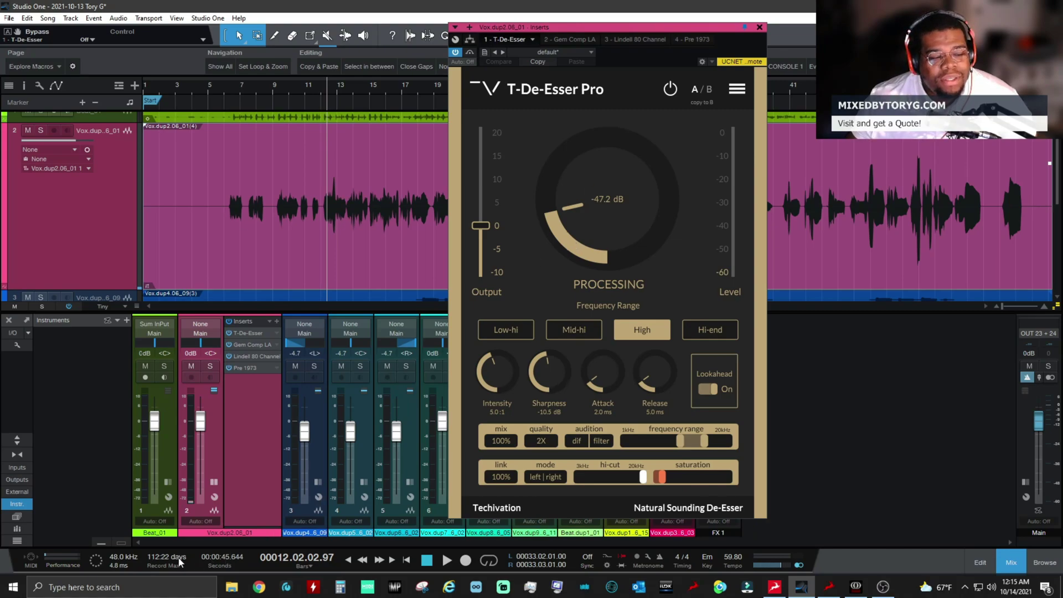
click(228, 368)
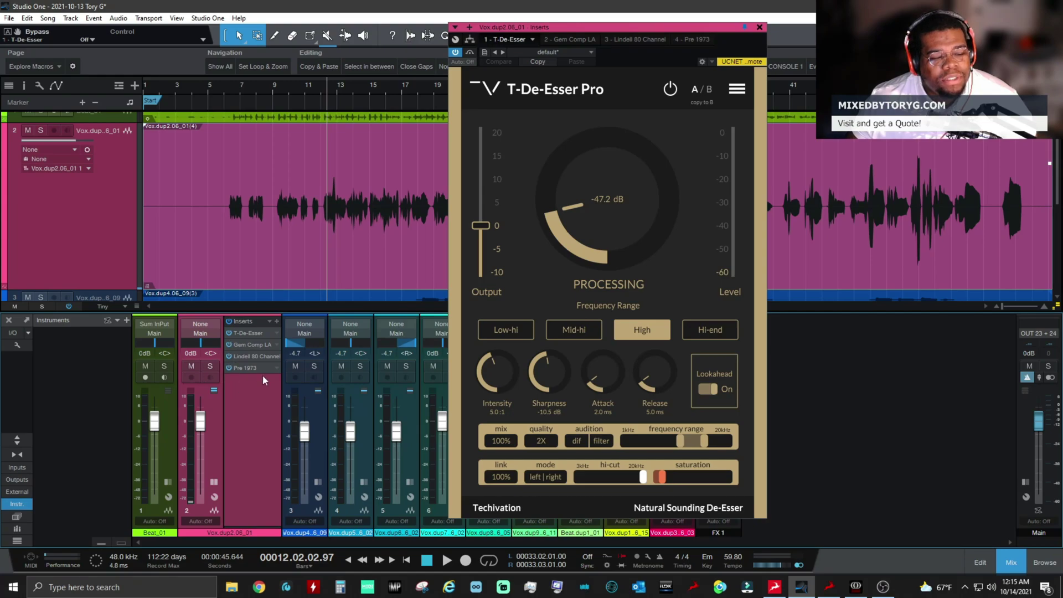
click(555, 450)
click(554, 458)
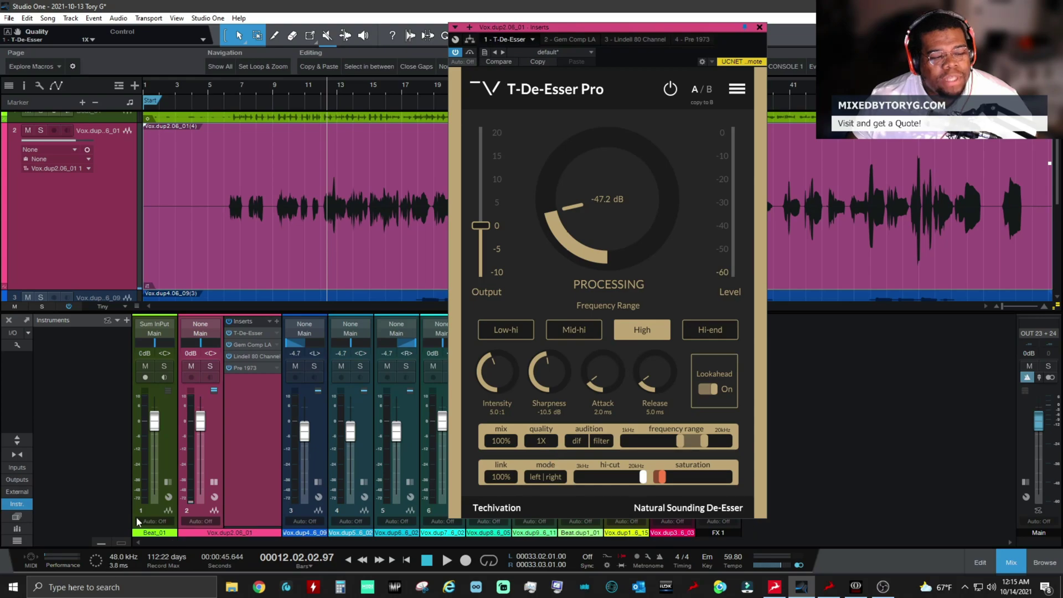
click(547, 442)
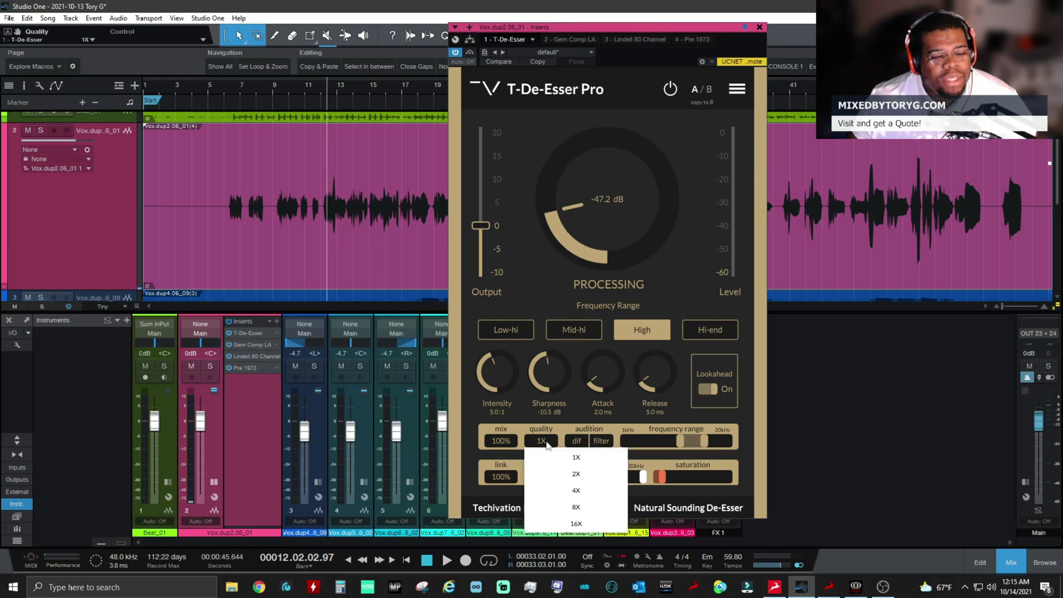
click(555, 476)
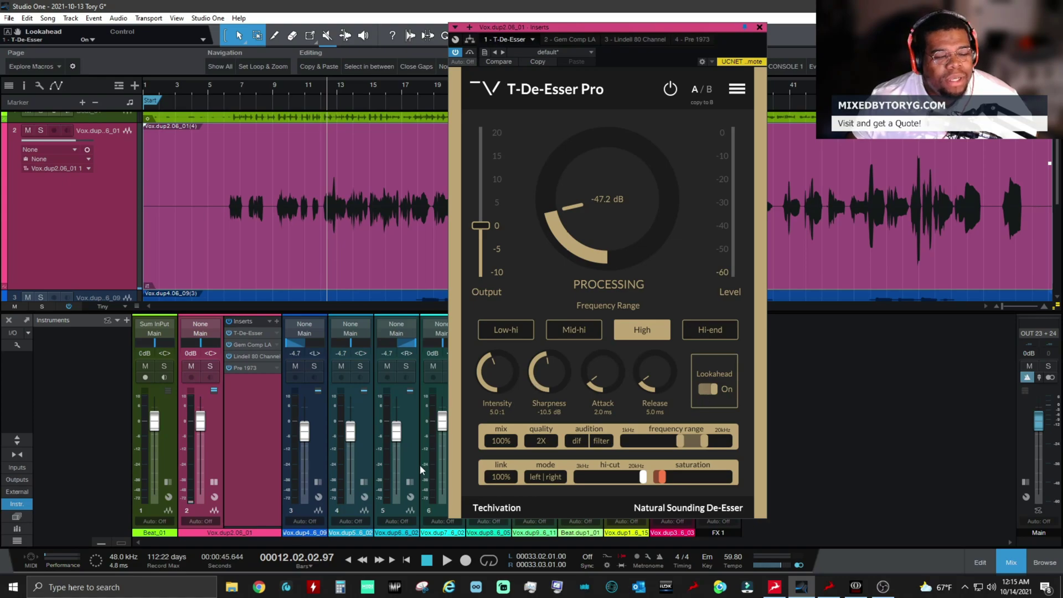
Open the Performance Monitor, move it beside the plug-in, and show the devices to examine each plug-in's CPU load.
click(61, 562)
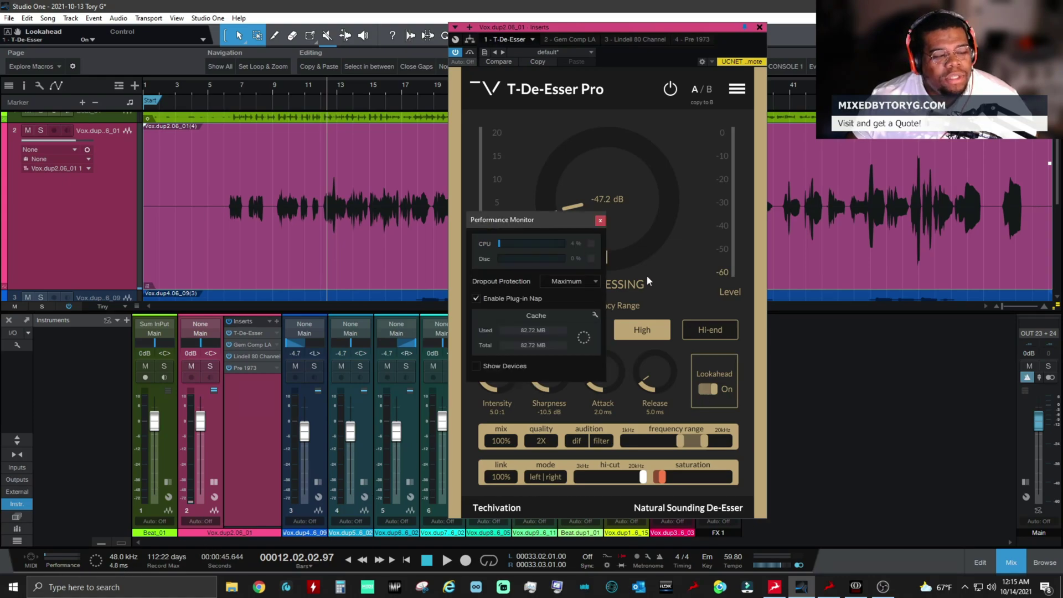
drag(540, 224, 289, 190)
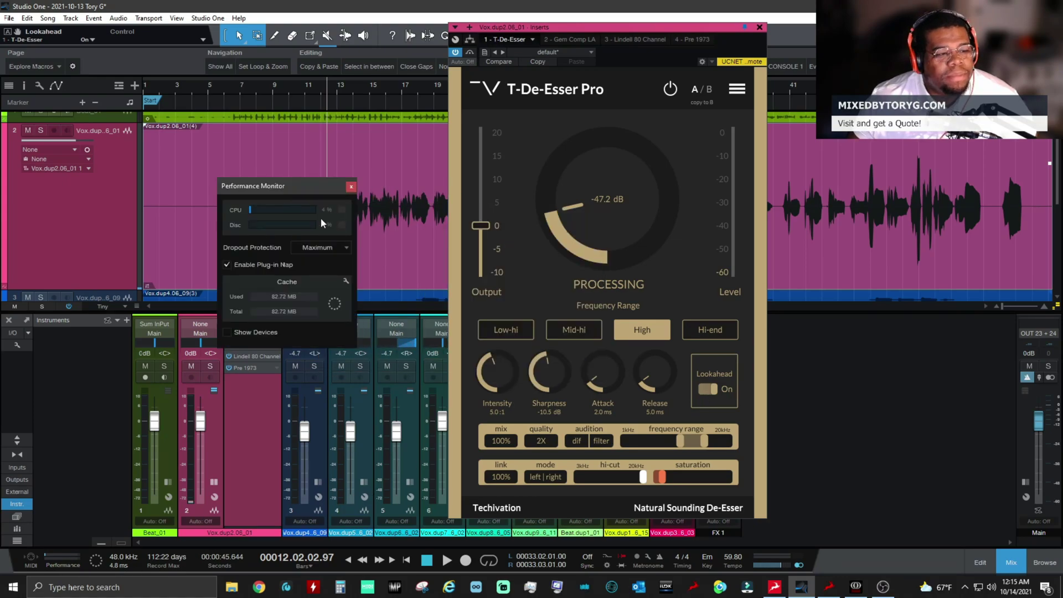
click(228, 333)
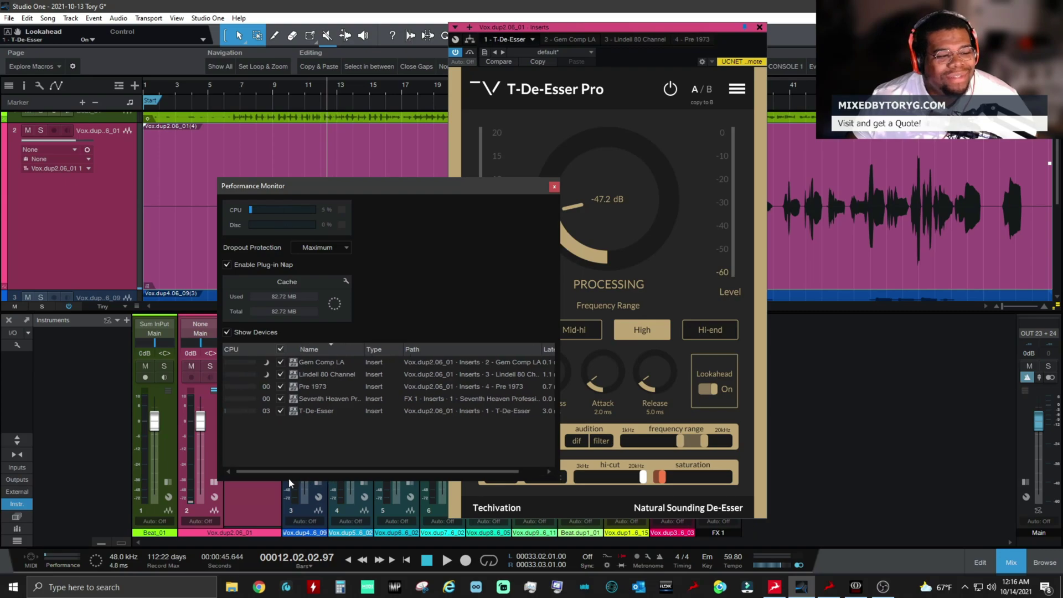
Close the Performance Monitor and the plug-in window, and deactivate the T-De-Esser insert on the Vox.dup2.06_01 channel.
scroll(430, 469, right, 3)
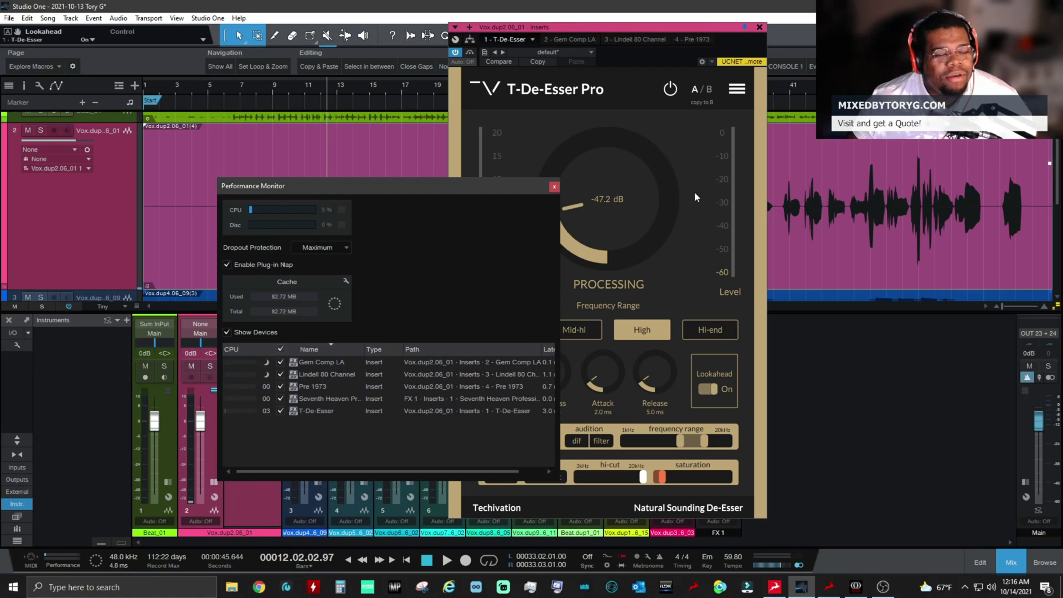
click(552, 188)
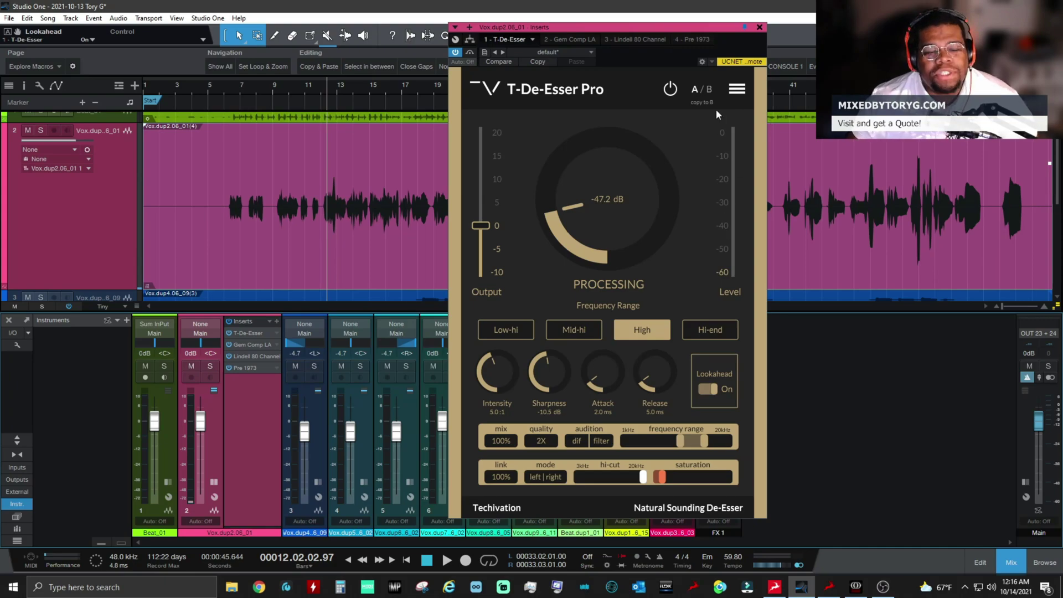
click(760, 27)
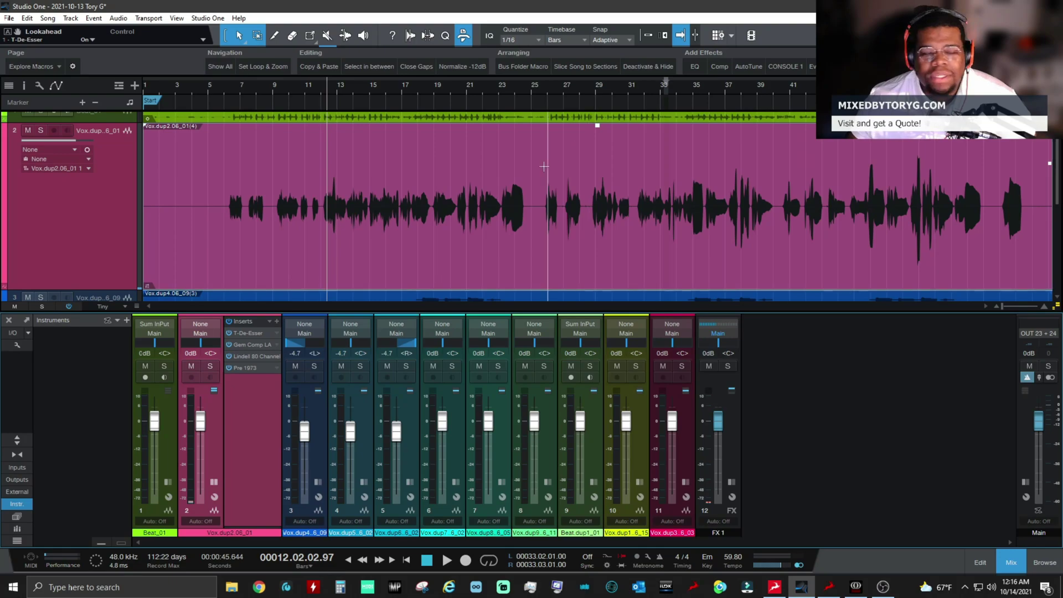
click(229, 334)
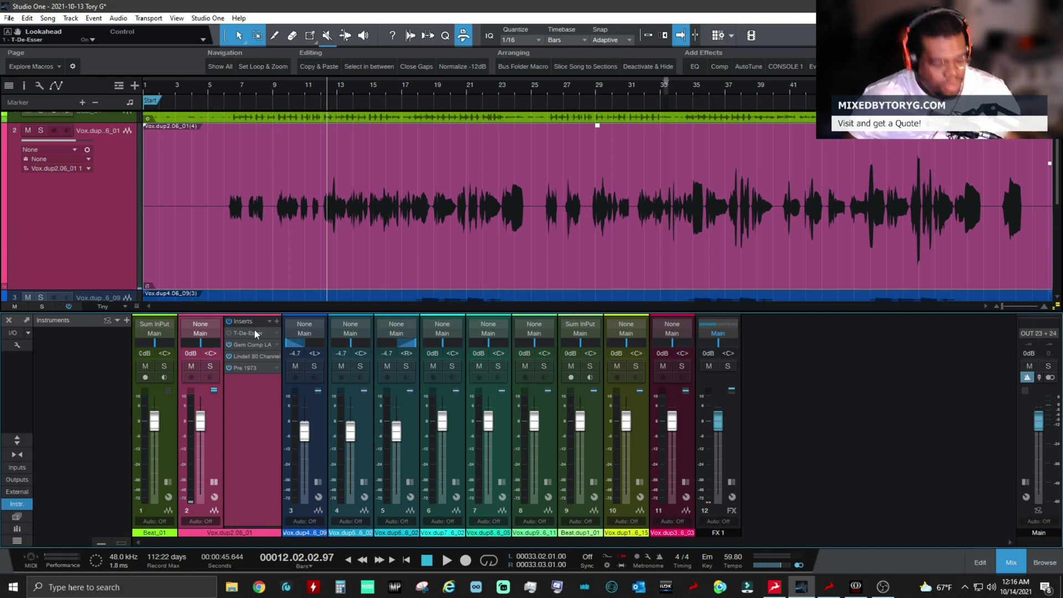
Show the vocal event's Event FX settings in the inspector and copy T-De-Esser from the channel's inserts onto the event.
click(303, 267)
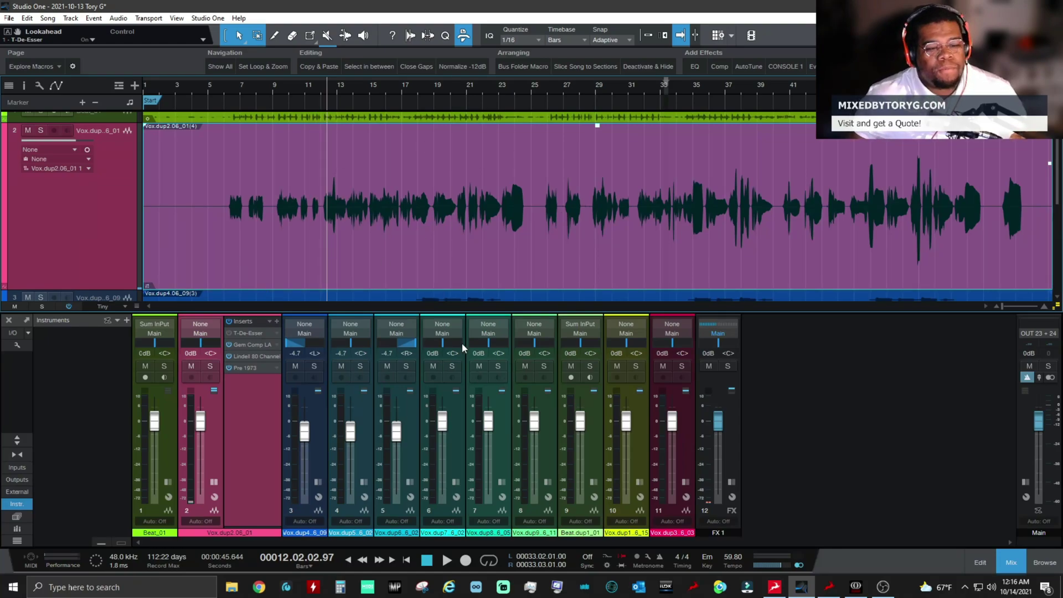
click(25, 88)
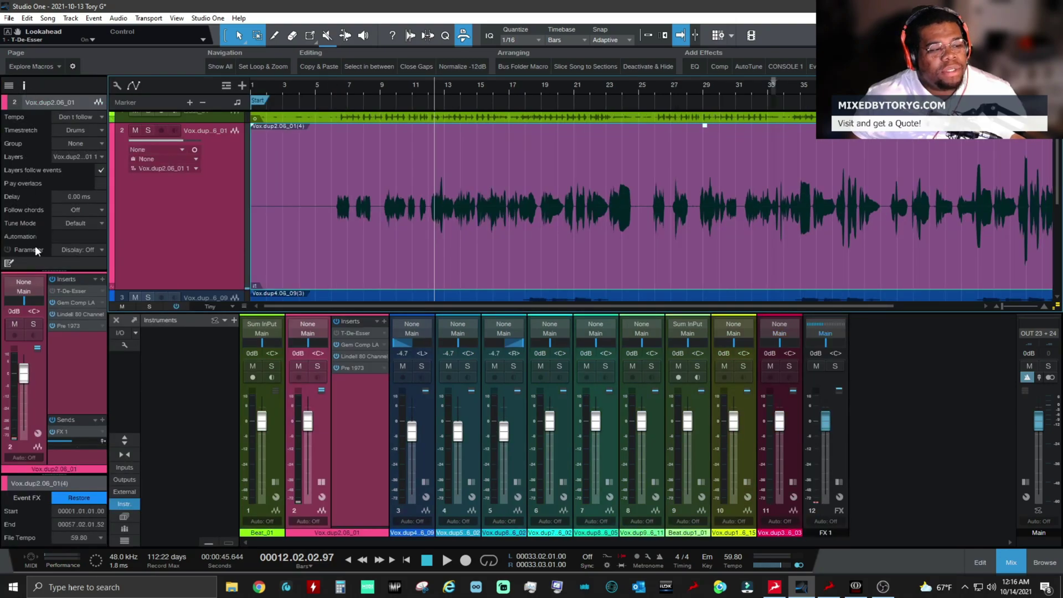
drag(59, 475, 70, 251)
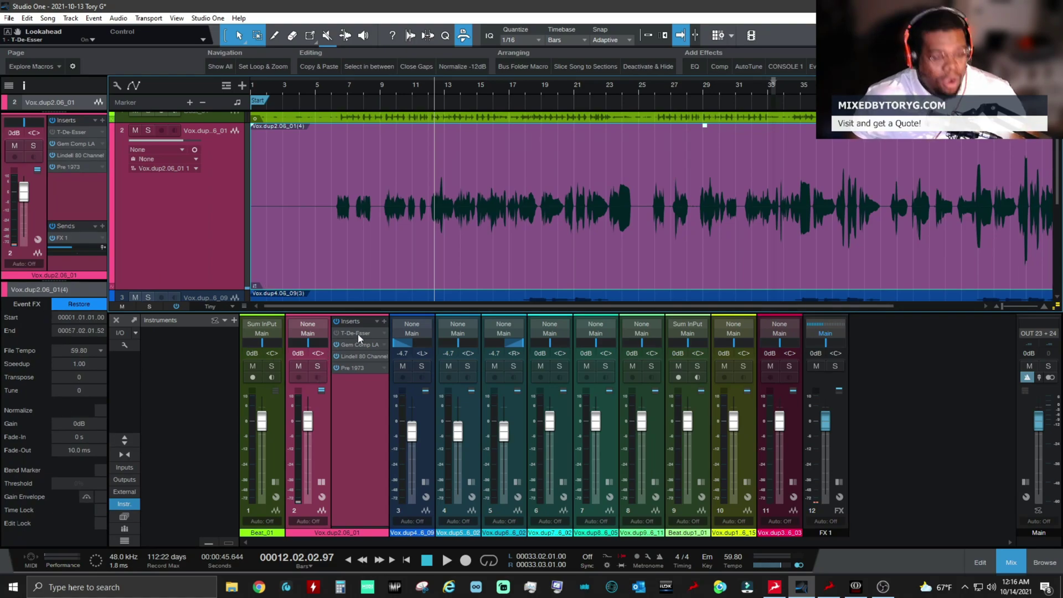
key(alt)
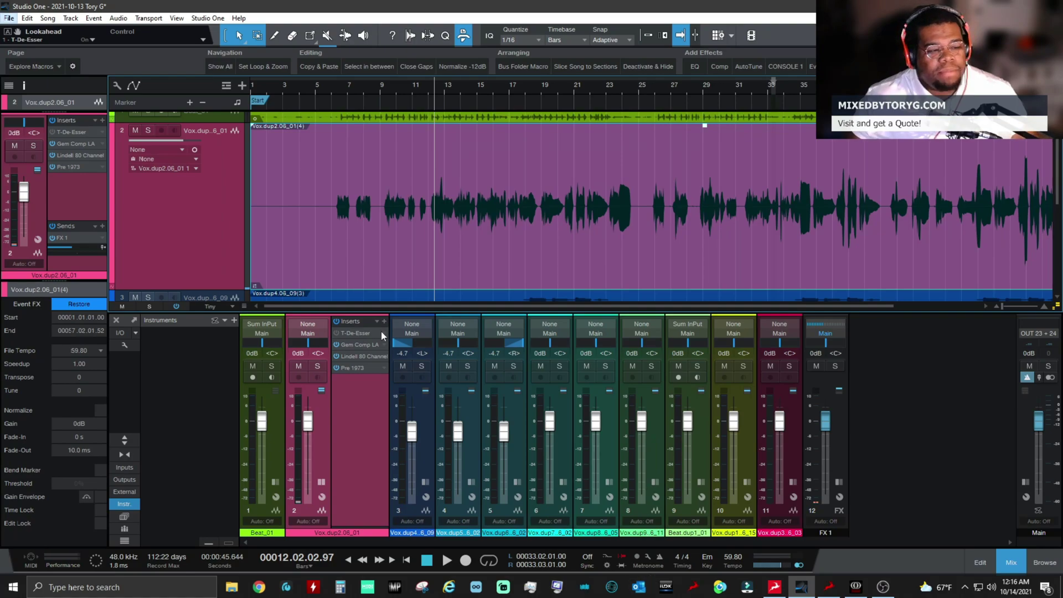
drag(366, 333, 398, 240)
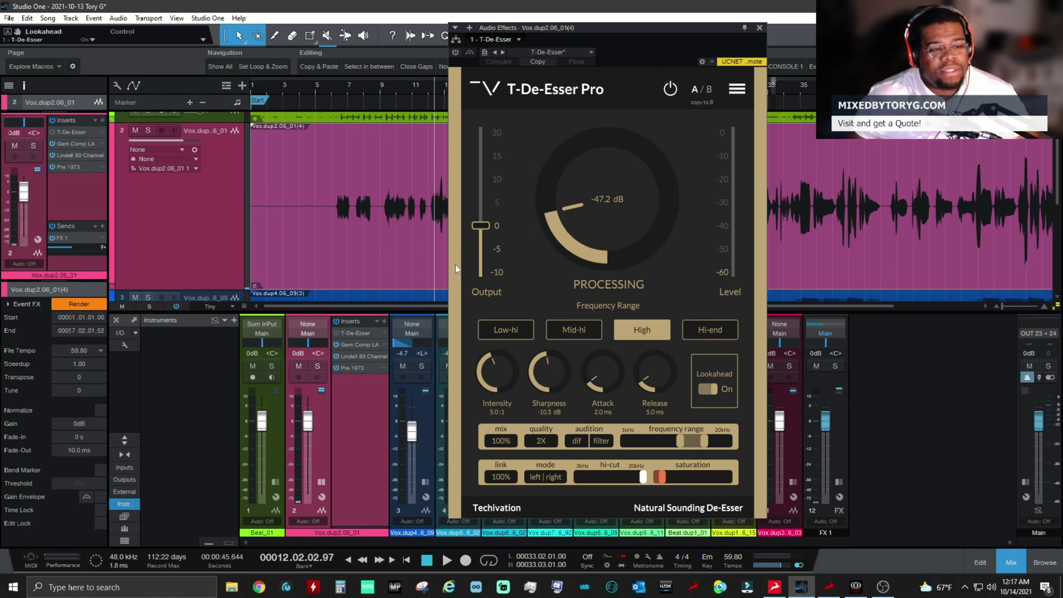
Render the Vox.dup2.06_01 event with its T-De-Esser event effect.
click(413, 271)
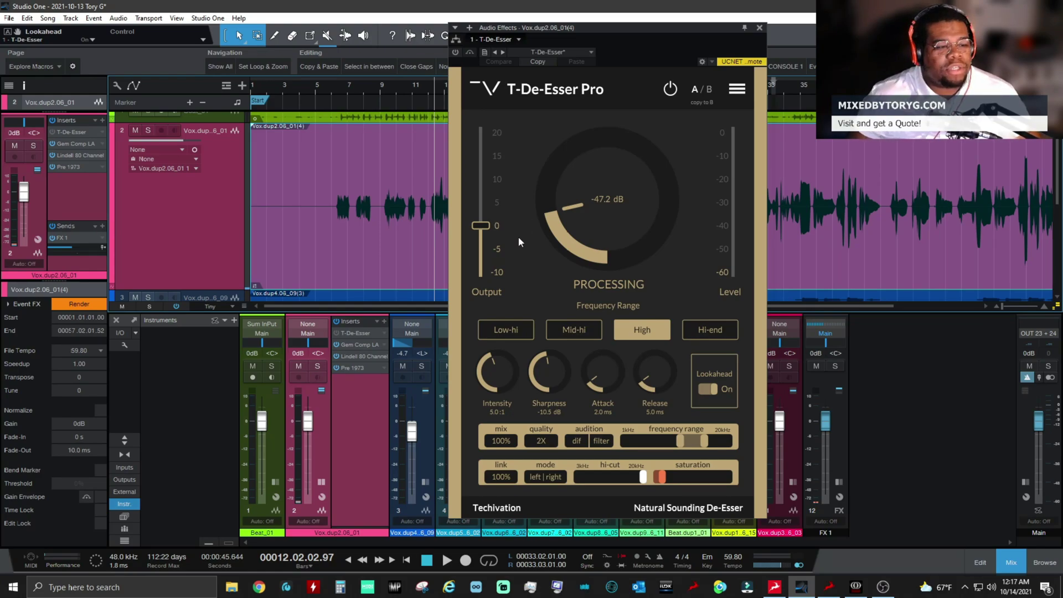
right_click(419, 252)
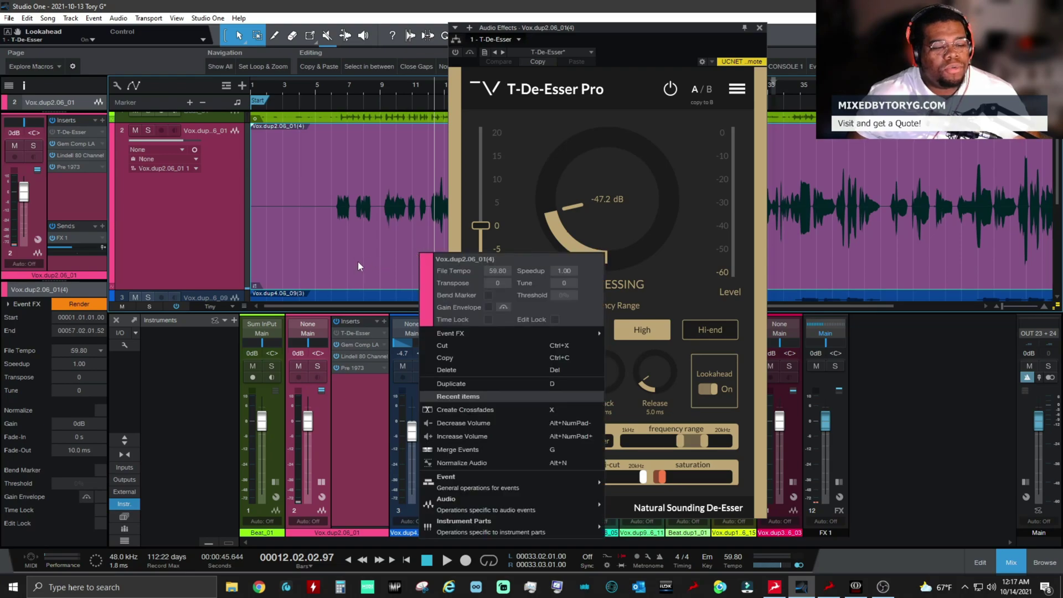
click(263, 295)
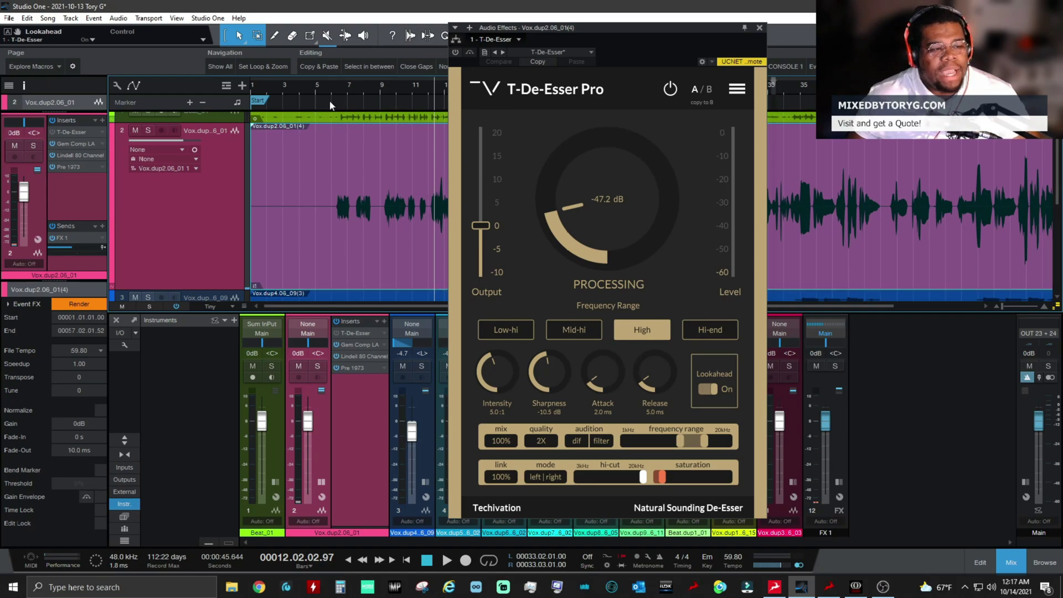
key(ctrl+b)
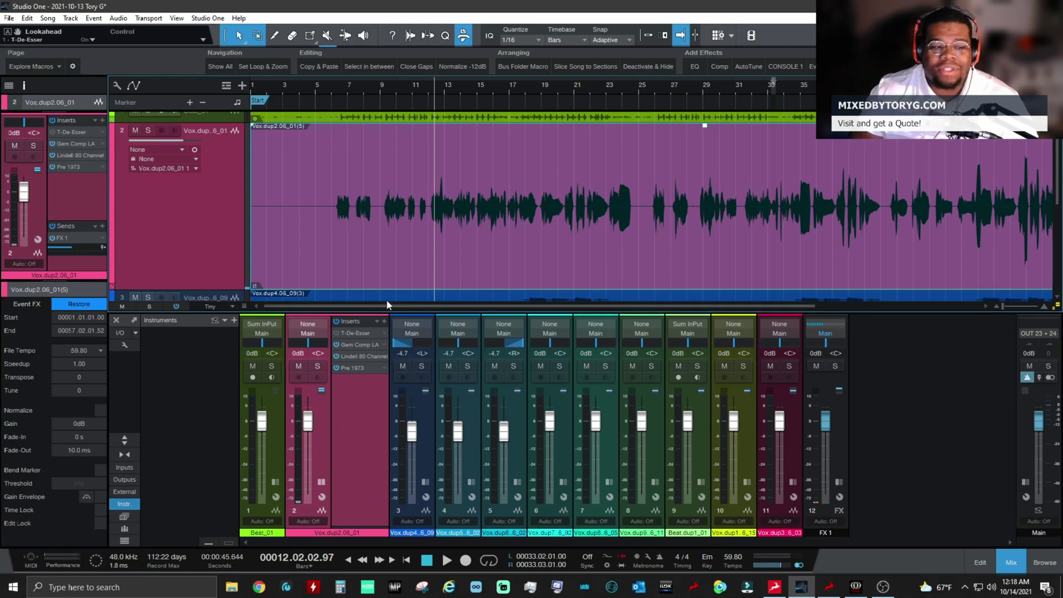
Reopen the T-De-Esser insert on the Vox.dup2.06_01 channel.
click(361, 334)
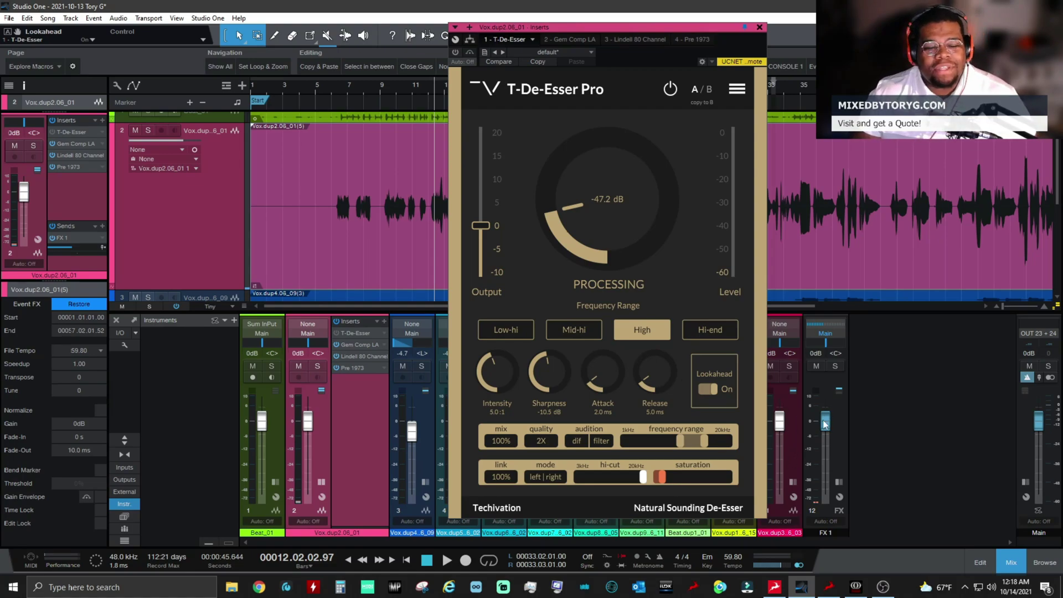
mouse_move(818, 434)
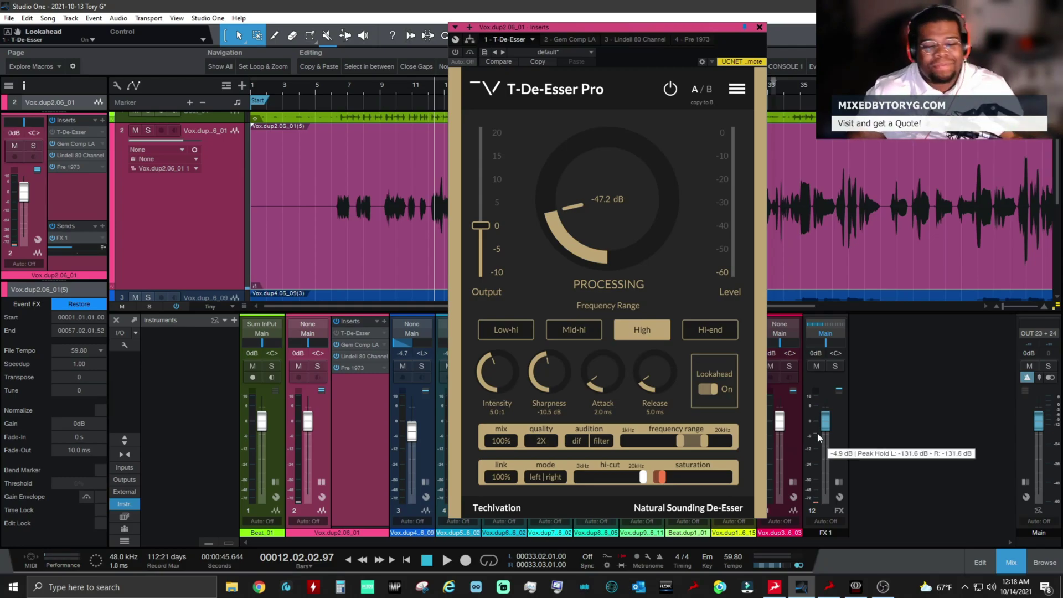